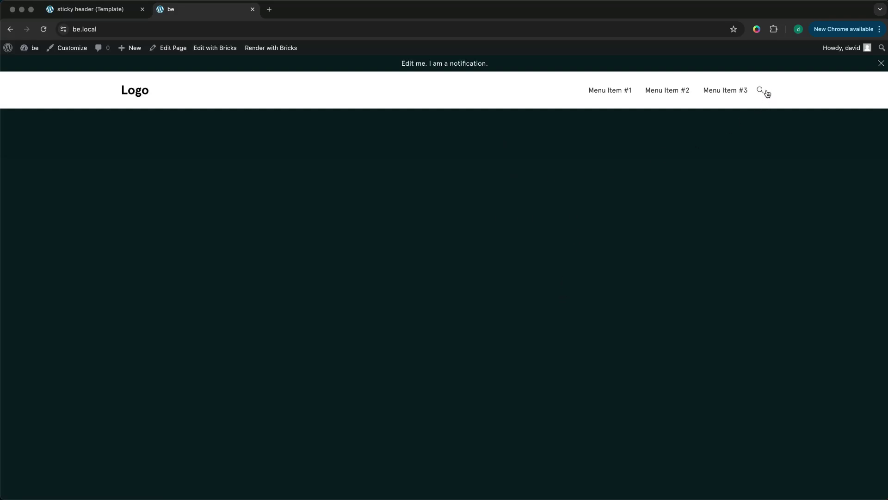
- Try the live search overlay: search 'p', flip to page 2 and back, filter to Advanced, close it
click(761, 93)
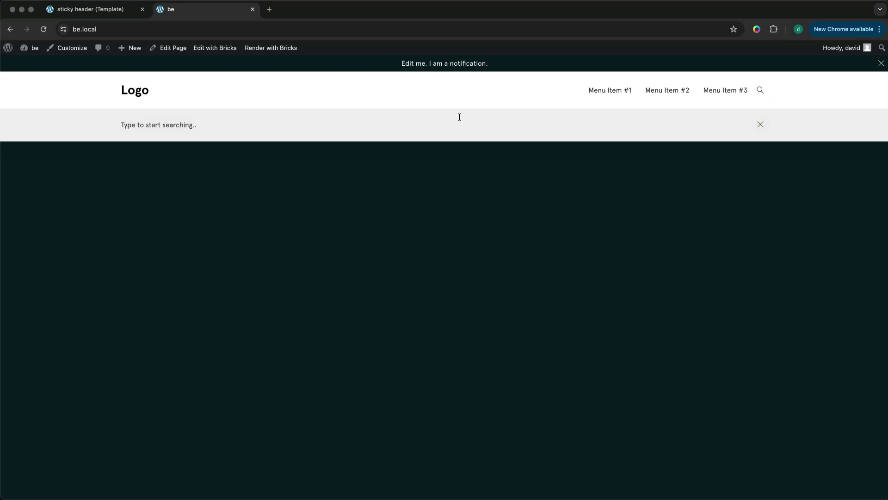
text(post)
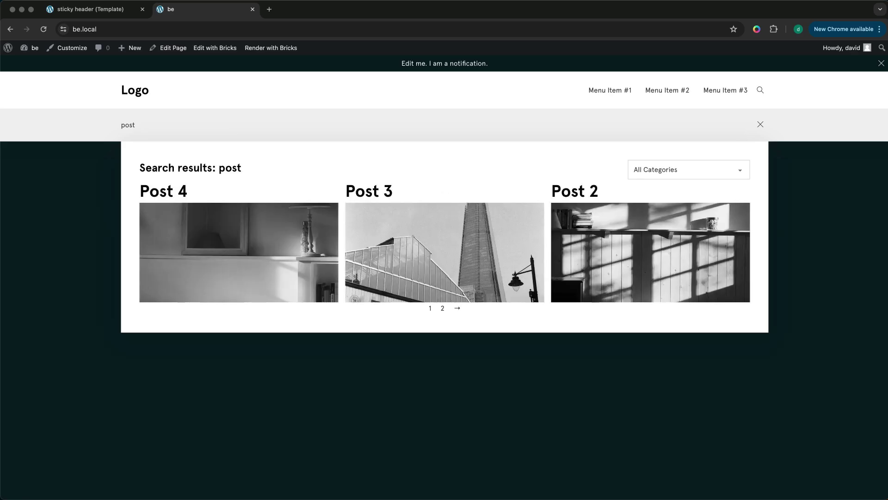
click(445, 310)
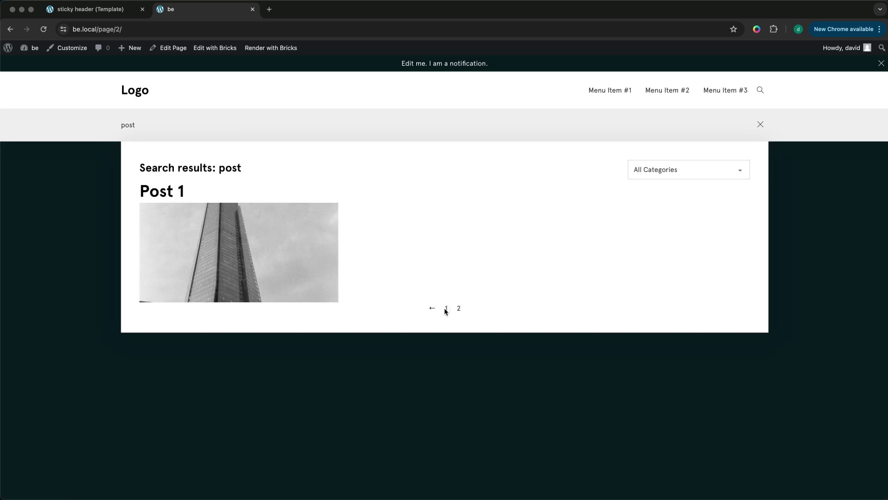
click(445, 310)
click(644, 180)
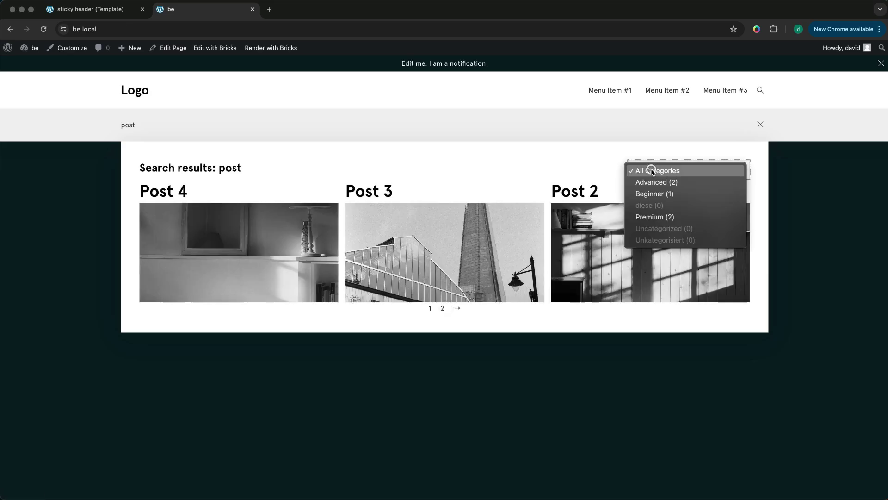
click(665, 181)
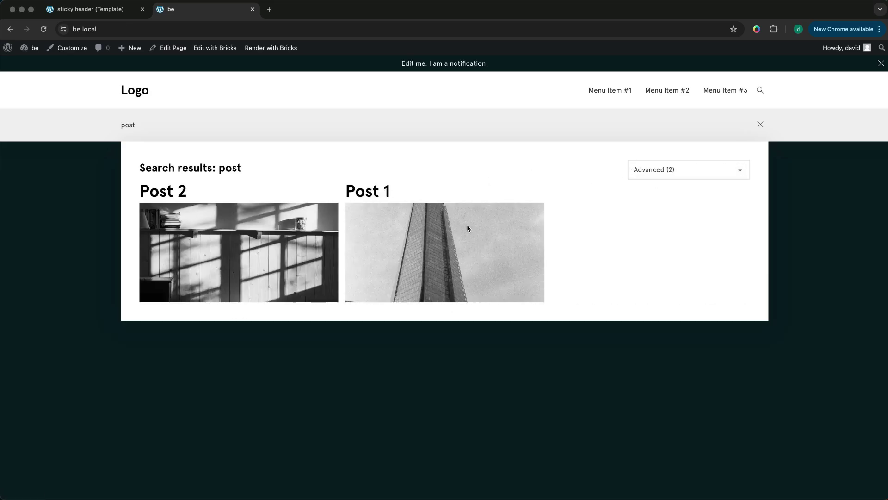
click(604, 361)
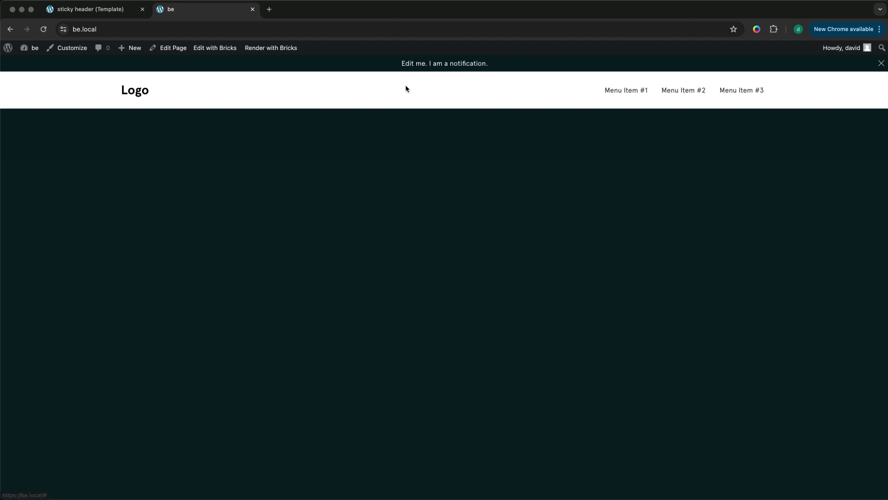
- In the sticky header template, add a Header Search element and select it in Structure
click(120, 14)
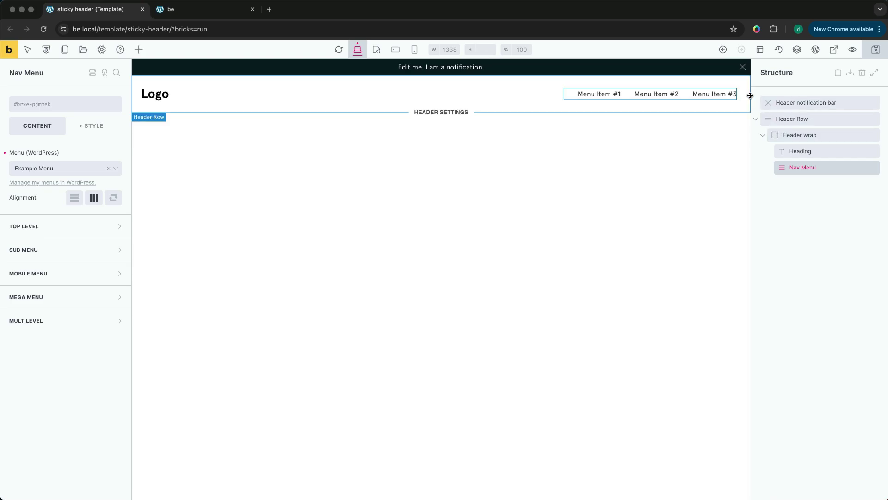
click(139, 50)
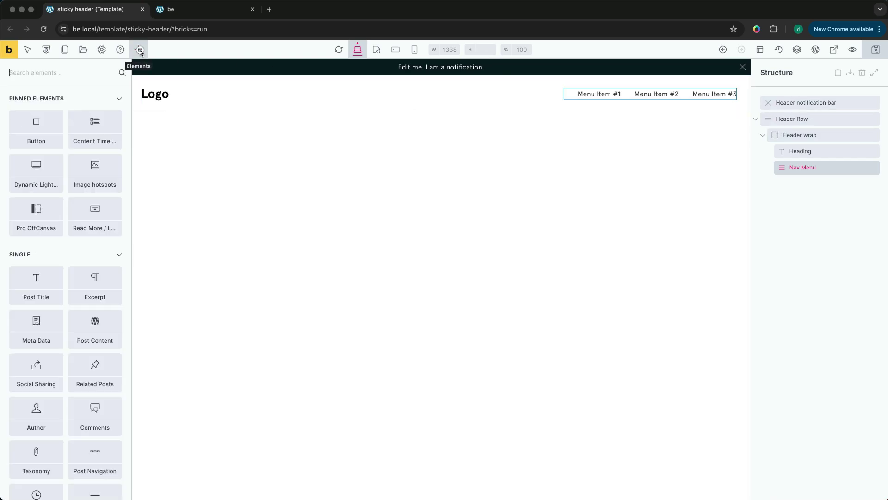
text(header s)
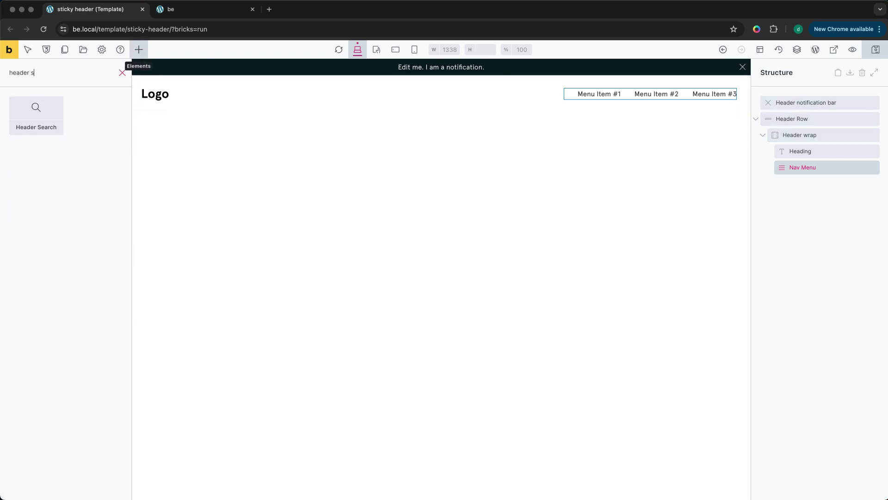
click(36, 115)
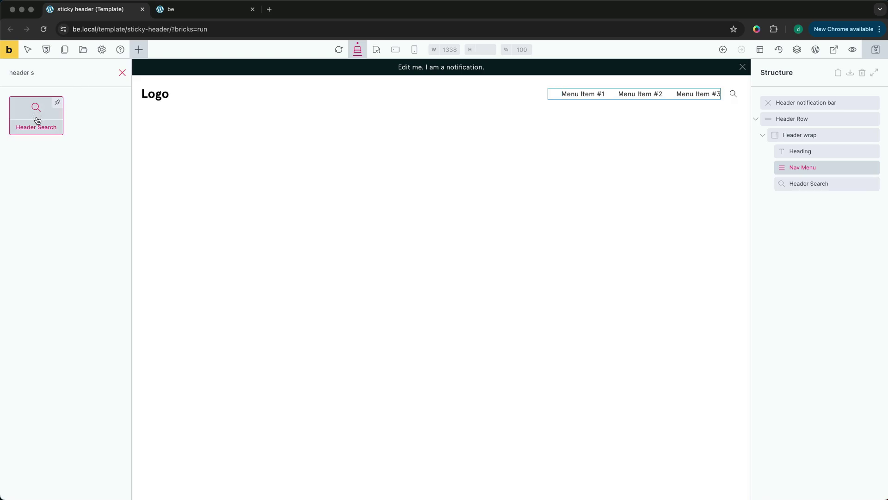
click(807, 183)
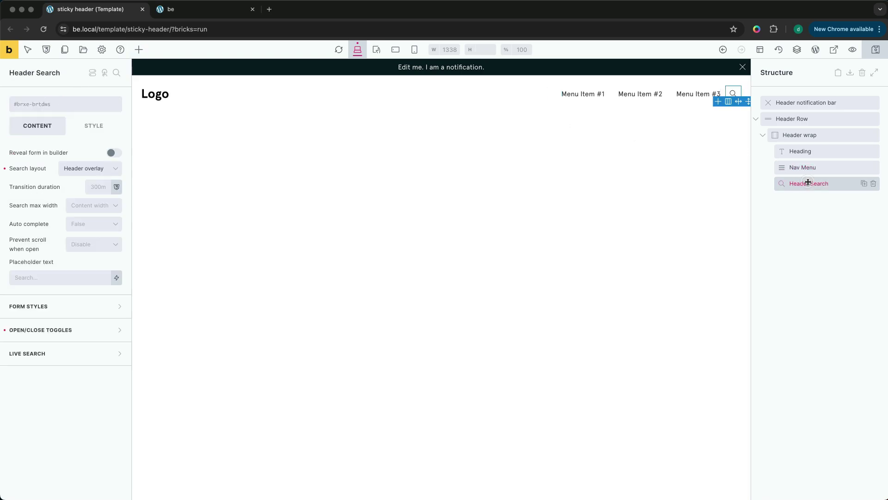
- Reveal the search form, set Form Styles padding right 20 and left 20, then hide the form again
click(114, 153)
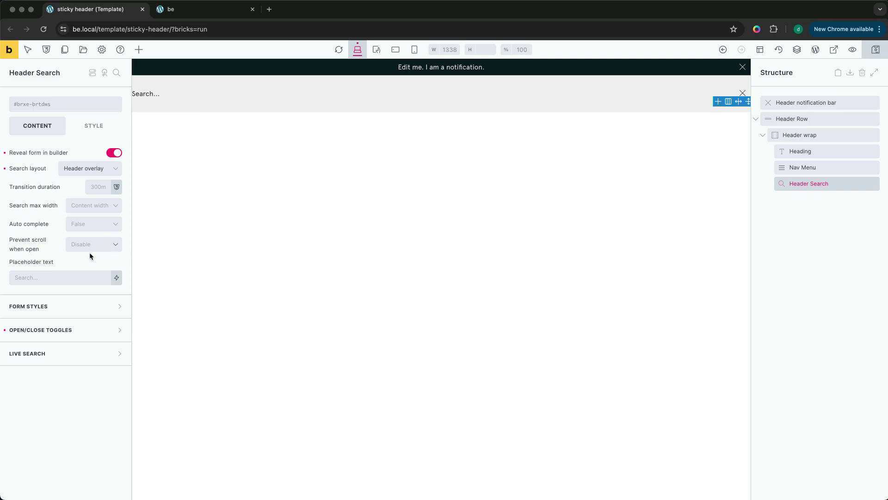
click(81, 305)
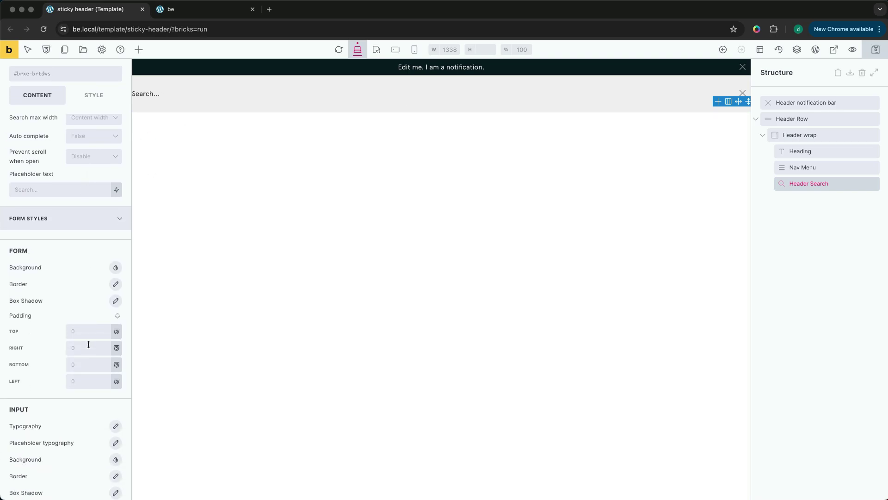
click(88, 344)
text(20)
click(87, 380)
text(20)
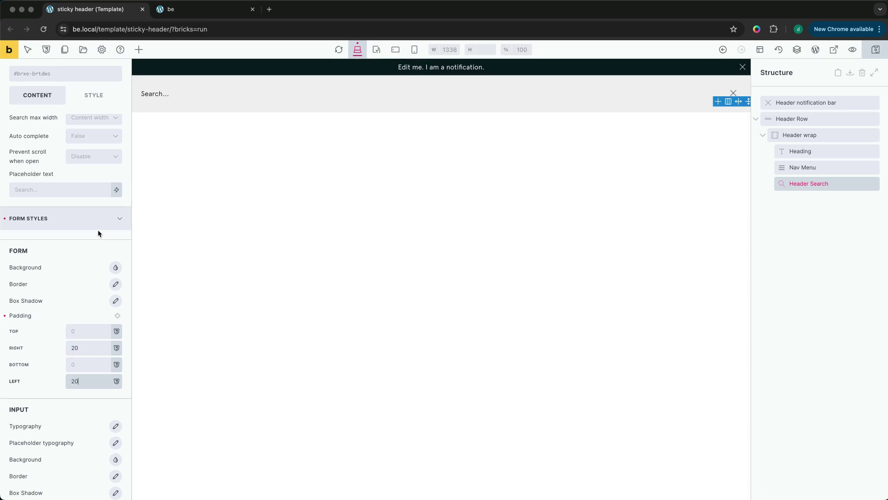
click(98, 226)
click(112, 154)
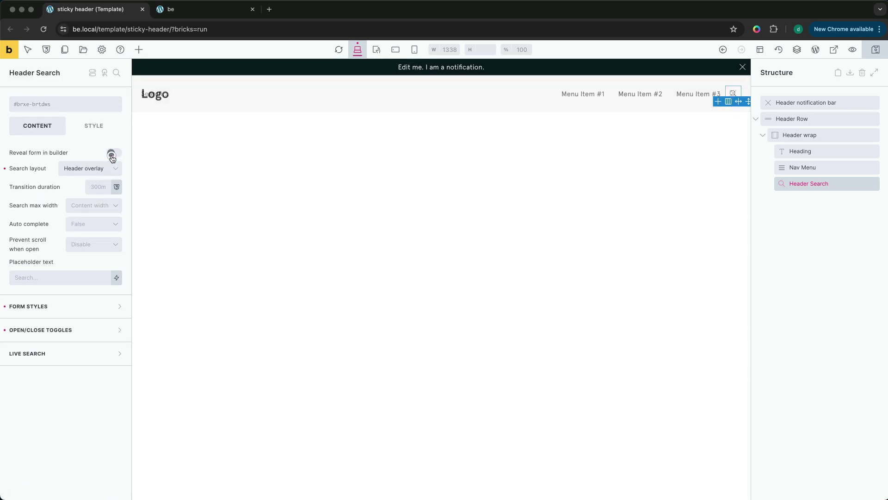
click(112, 153)
click(112, 154)
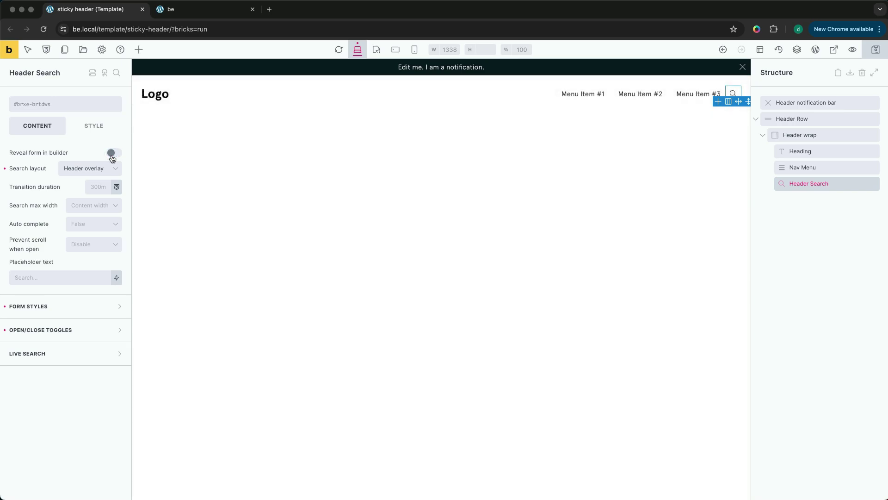
- Save the template and reload the live be.local site
click(874, 50)
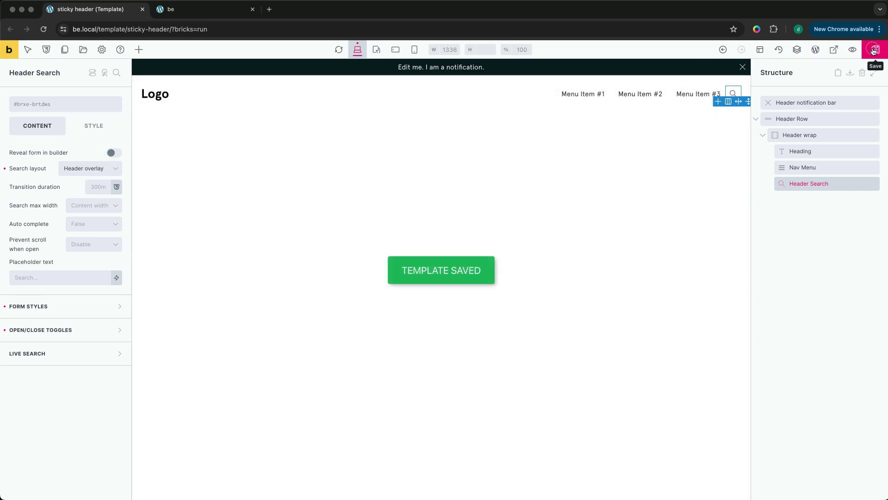
click(224, 9)
click(220, 23)
key(Return)
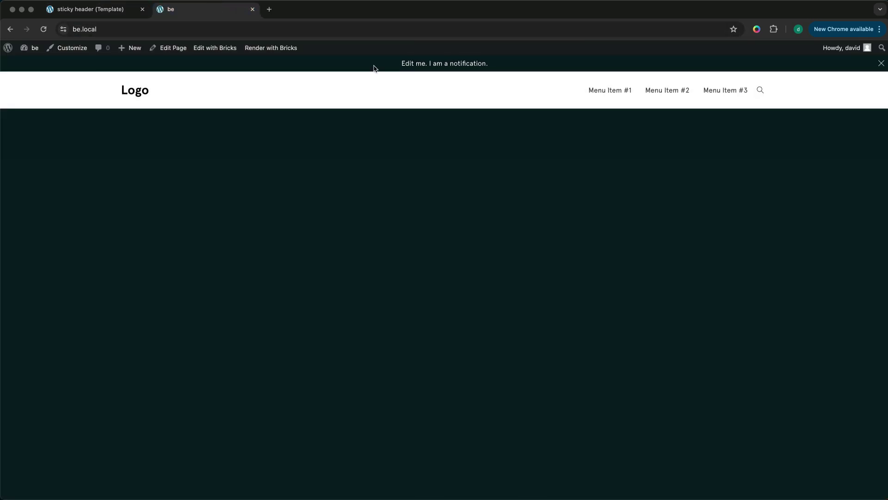
- Search the site for 'post', scroll through the results, then go back to the home page
click(759, 91)
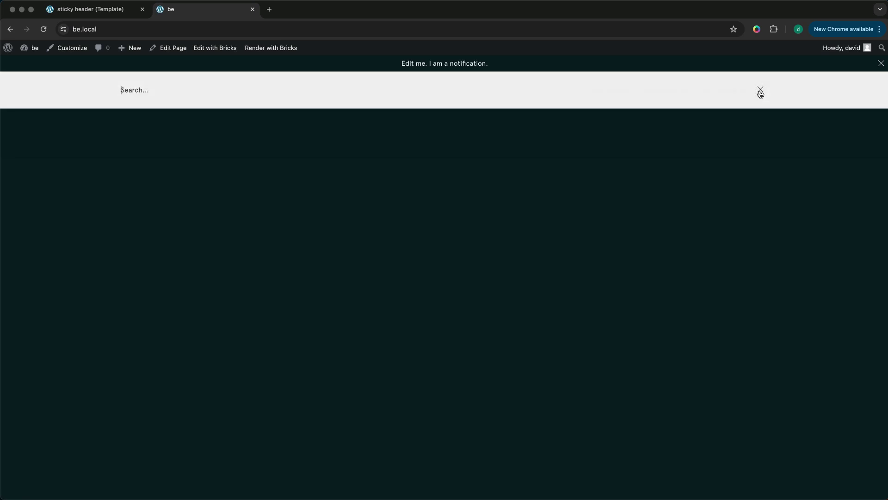
text(post)
key(Return)
scroll(500, 143, down, 9)
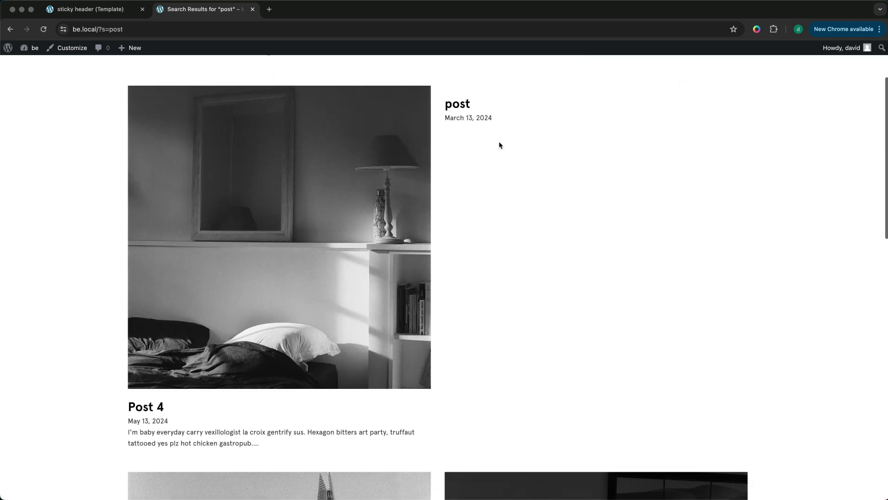
scroll(500, 144, down, 6)
scroll(499, 144, up, 15)
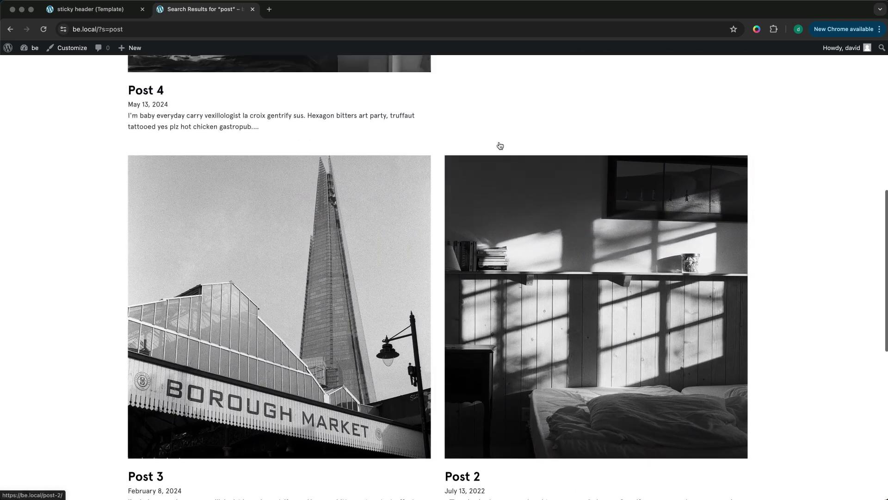
scroll(499, 146, up, 1)
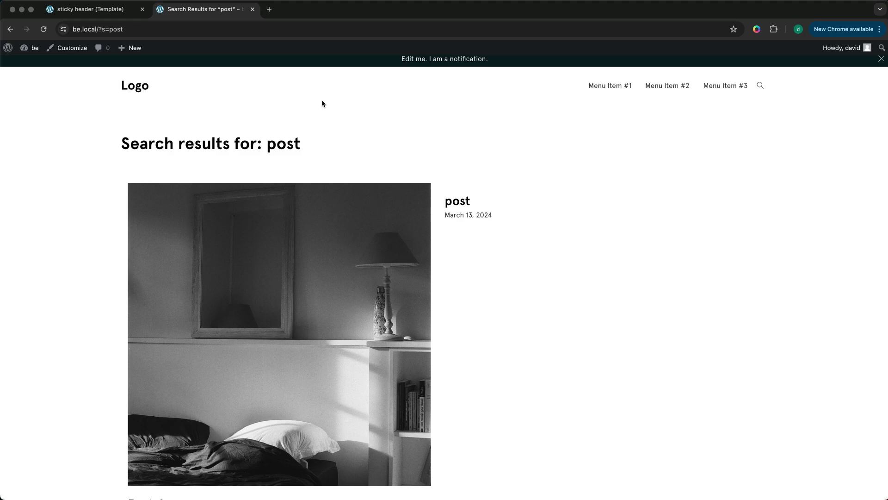
click(11, 29)
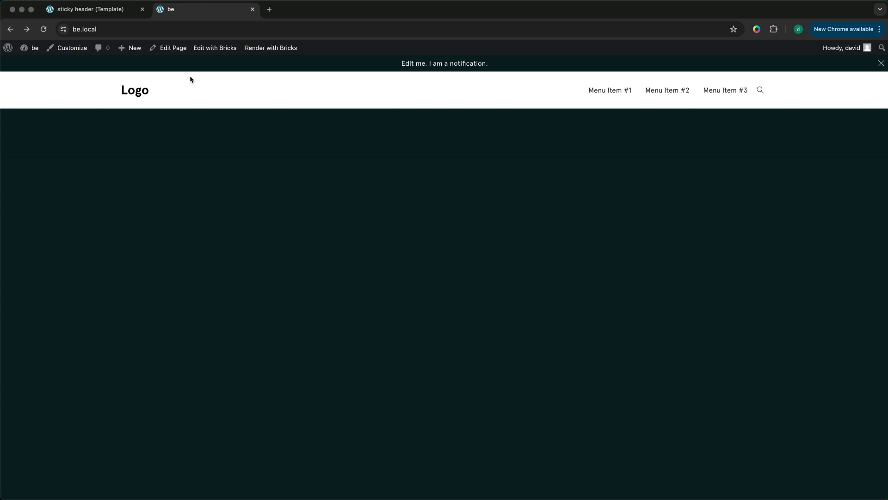
- Reveal the search form and try the below-header layout before restoring the overlay layout
click(116, 14)
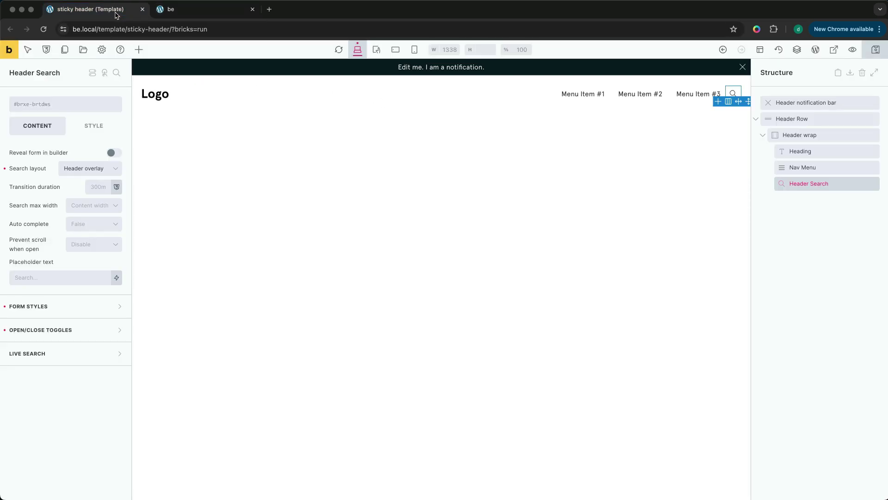
click(94, 168)
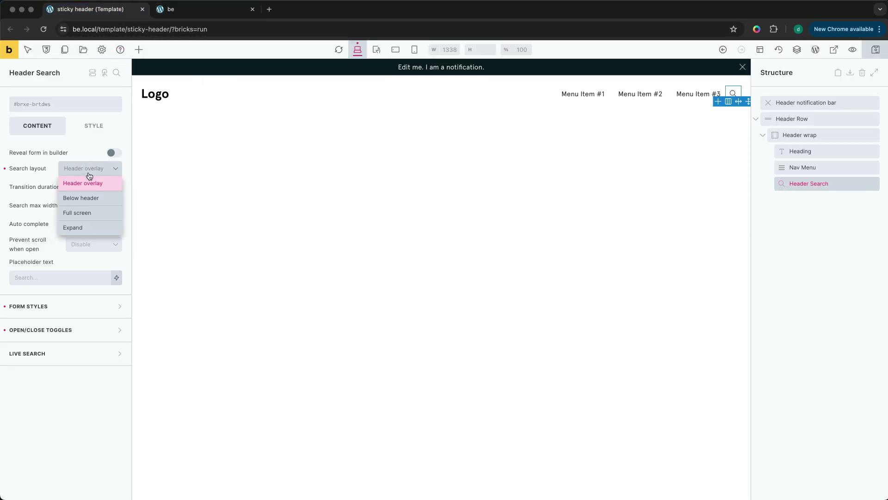
click(112, 153)
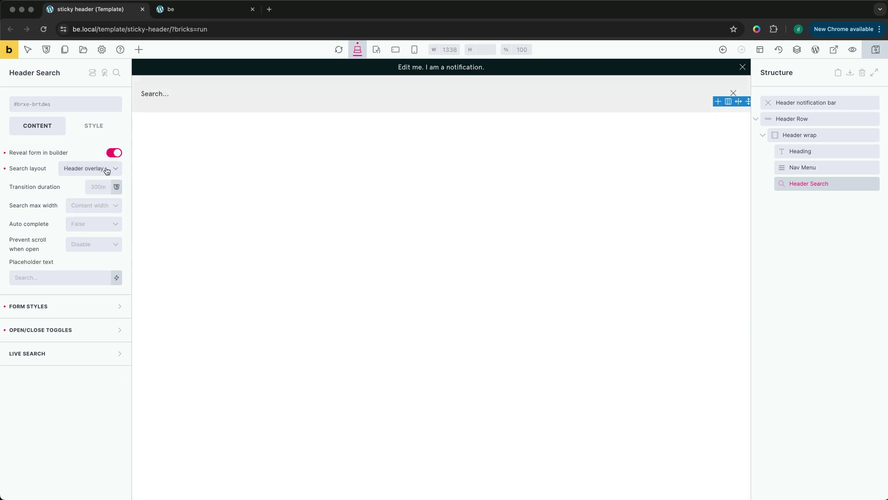
click(103, 169)
click(99, 198)
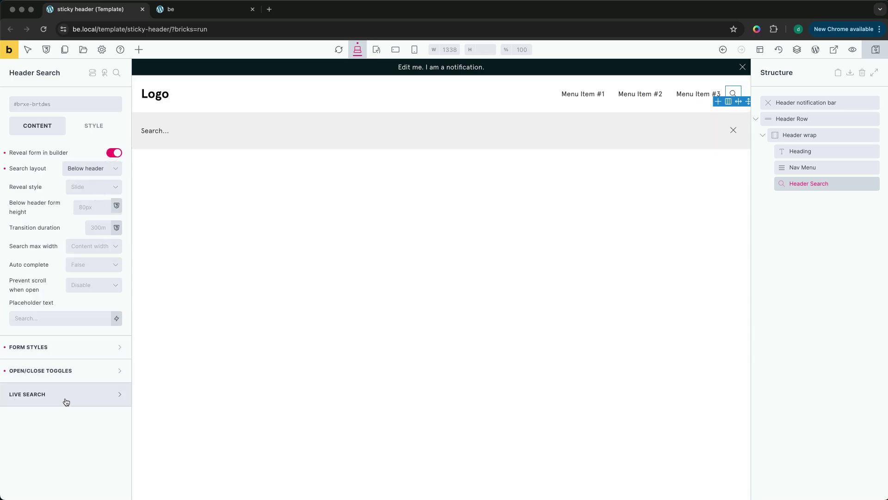
click(91, 174)
click(91, 180)
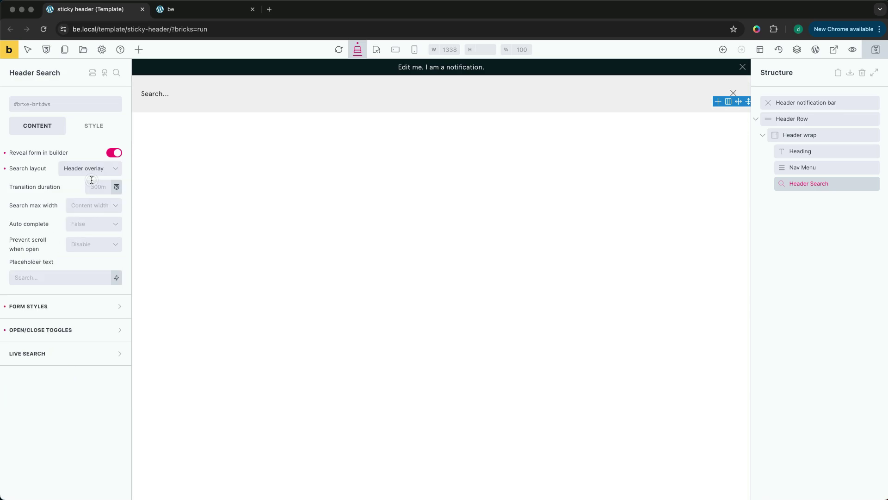
- Expand Live Search and switch on Nest live search
click(75, 355)
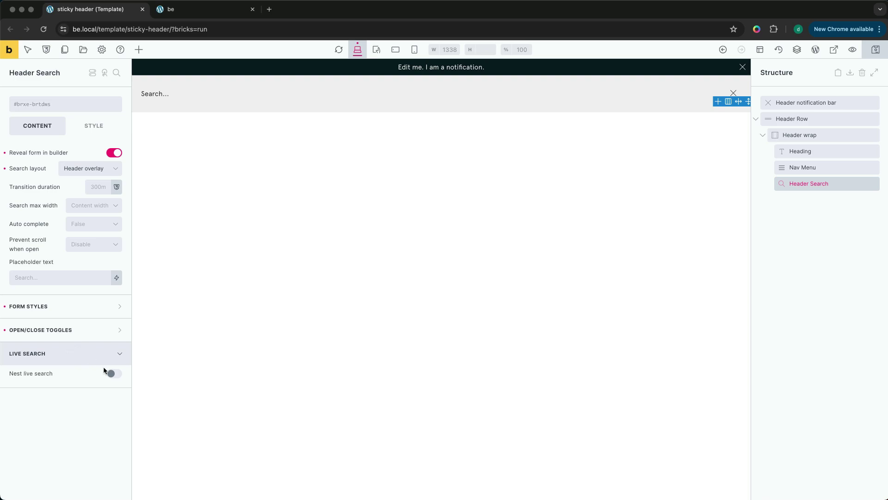
drag(8, 372, 54, 375)
click(114, 374)
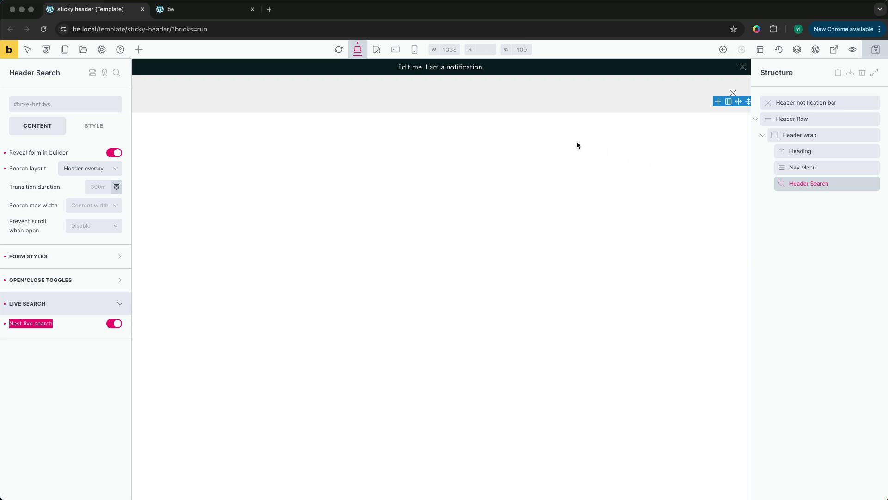
- Add a Filter - Search element with placeholder 'Type to start searching..', then reselect Header Search
click(145, 54)
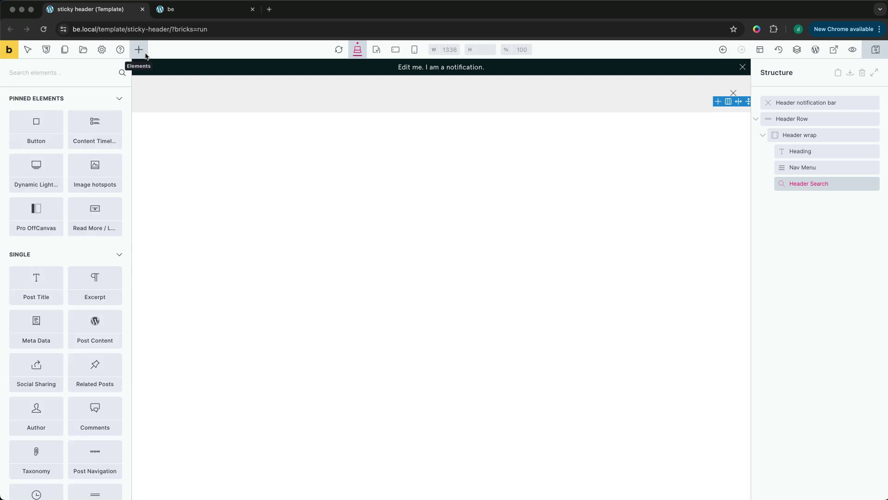
text(filter)
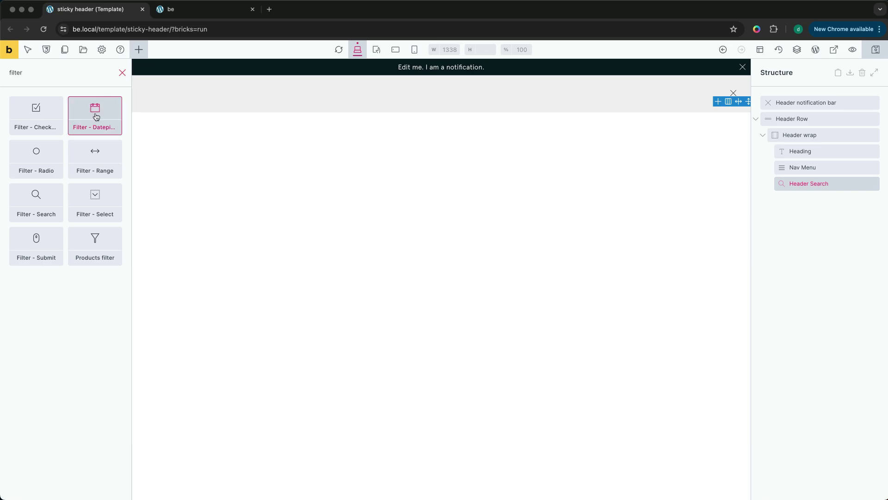
click(41, 197)
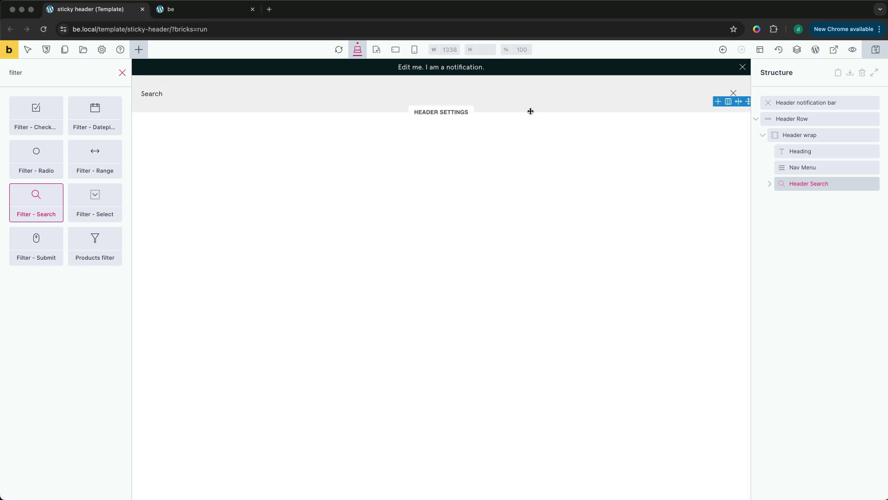
click(517, 98)
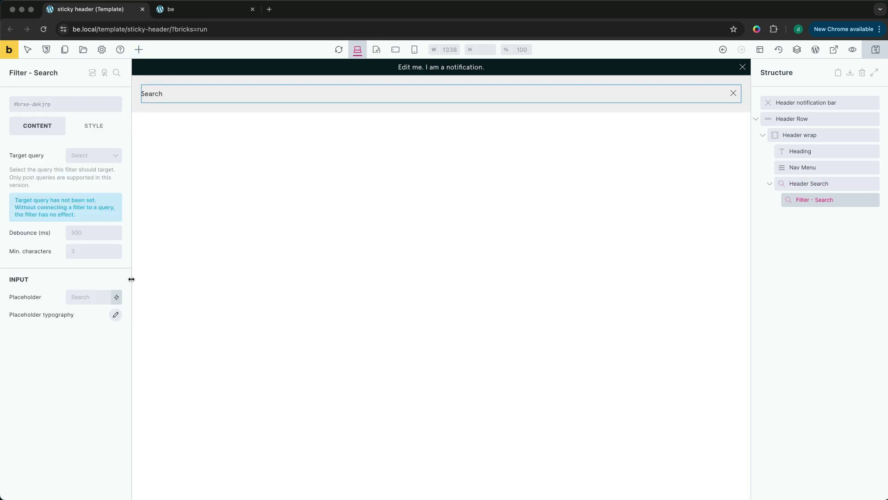
click(93, 296)
text(Type)
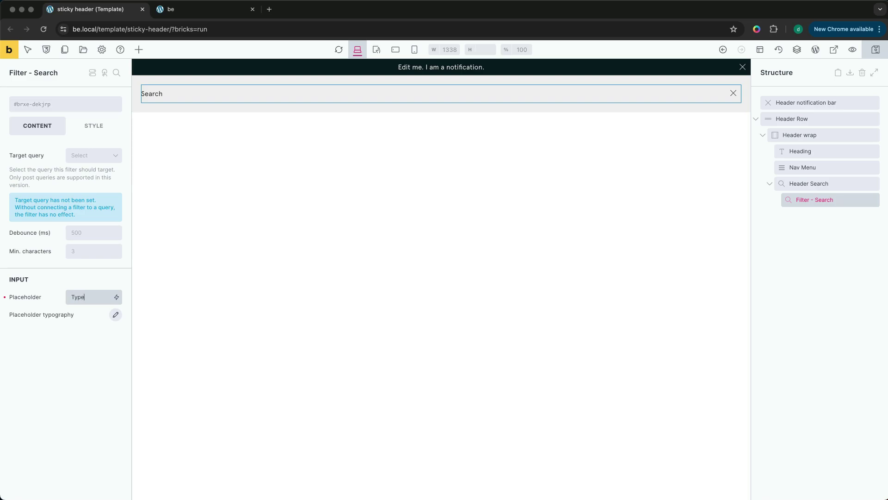
text( to start searching..)
click(835, 182)
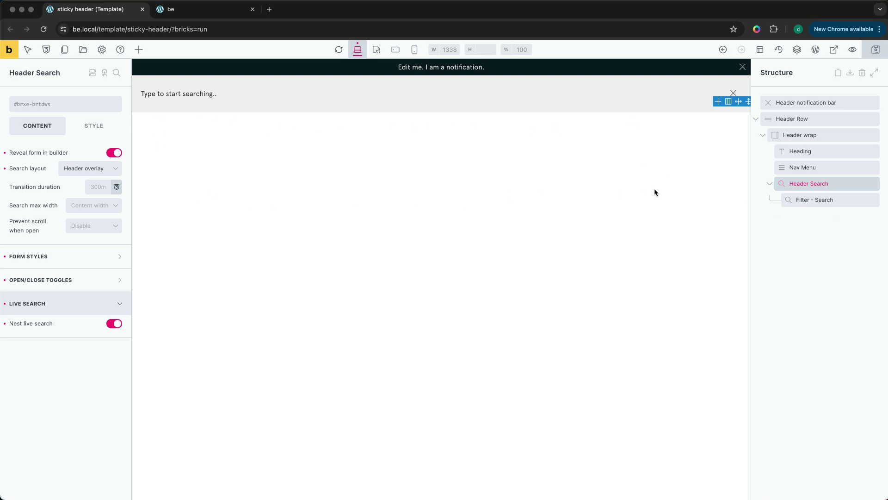
- Add a Block inside Header Search and rename it 'Search results'
click(139, 49)
text(block)
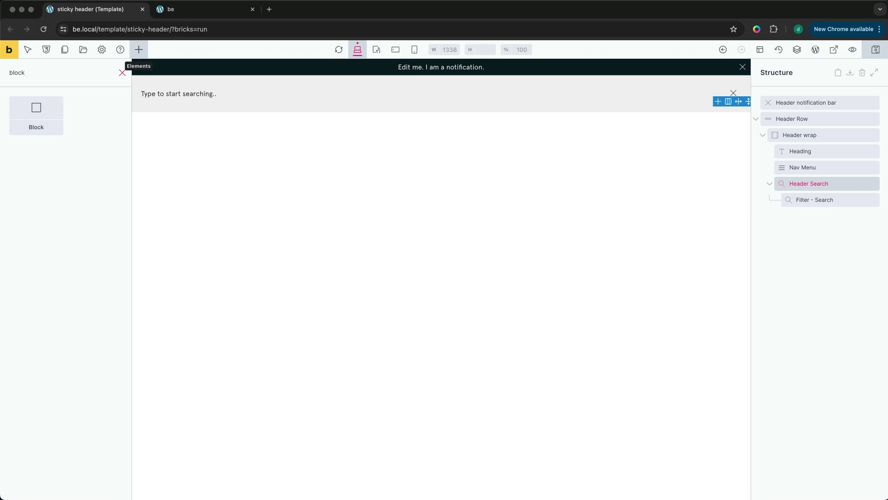
click(46, 118)
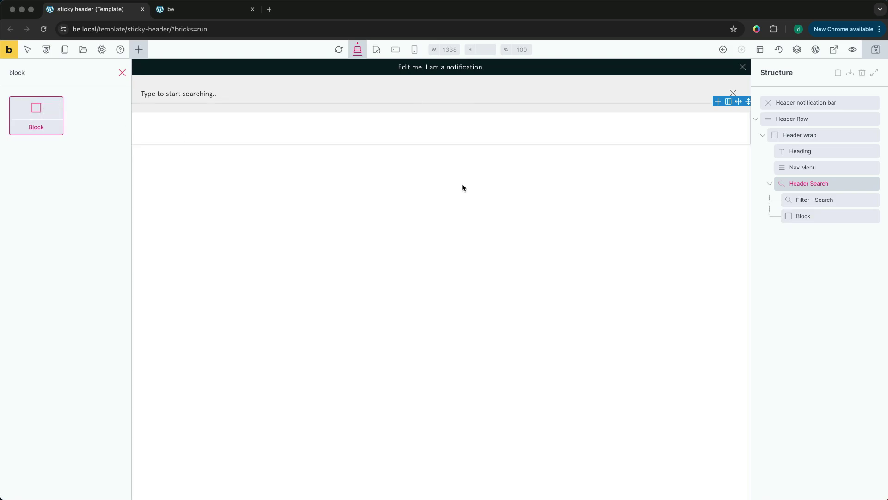
double_click(815, 211)
text(Search results)
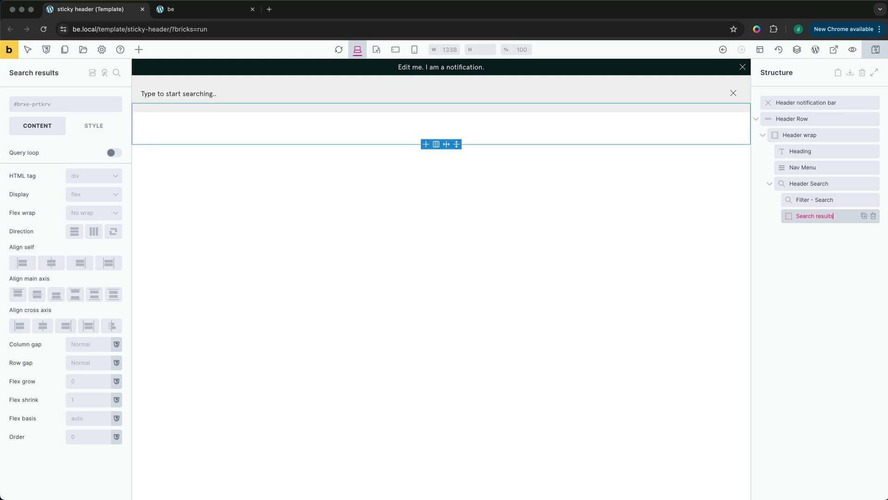
click(823, 247)
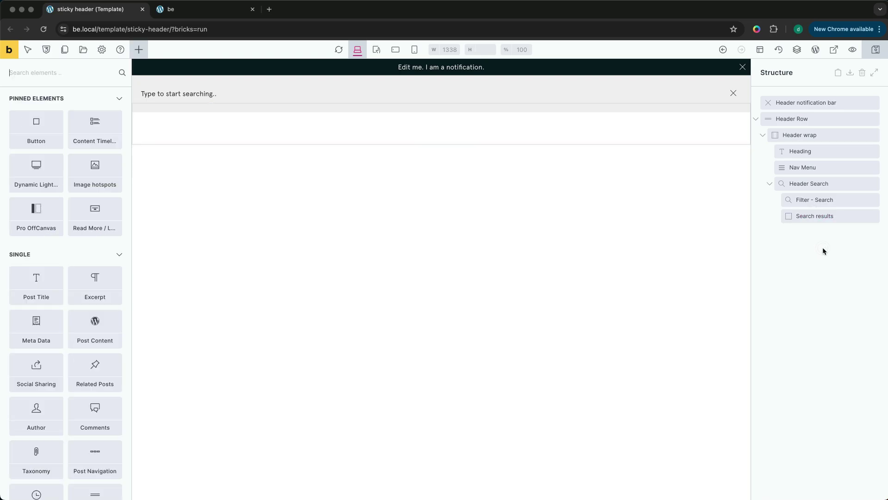
click(834, 218)
- Add a Container inside Search results and hide the Structure panel
click(140, 53)
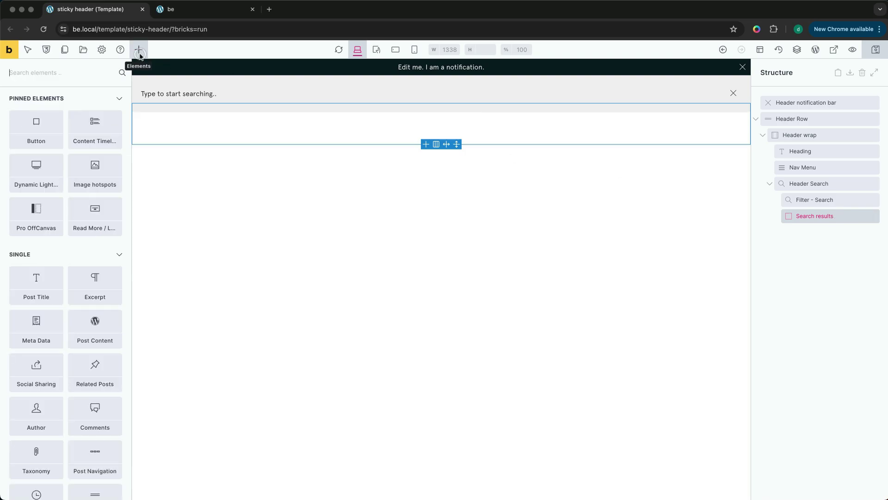
text(con)
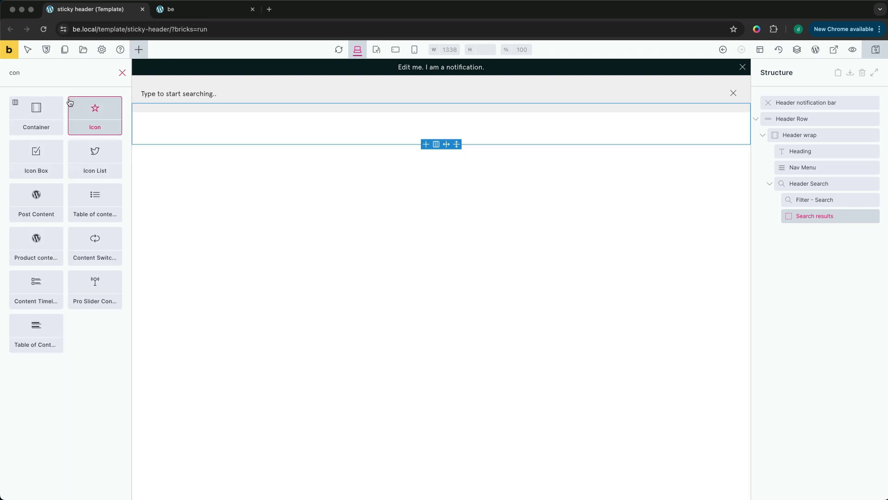
click(33, 121)
click(797, 51)
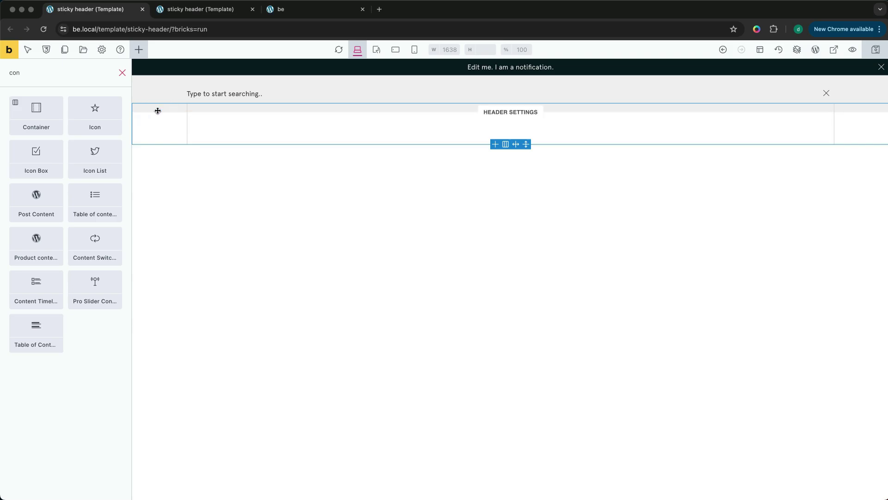
- Set the Search results block's top margin to 1em
click(151, 131)
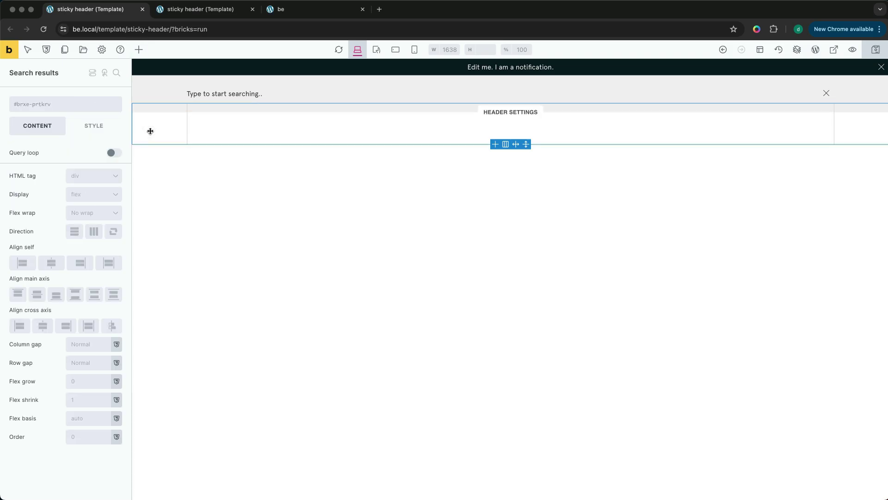
click(108, 127)
click(96, 156)
click(70, 214)
text(1m)
key(BackSpace)
text(em)
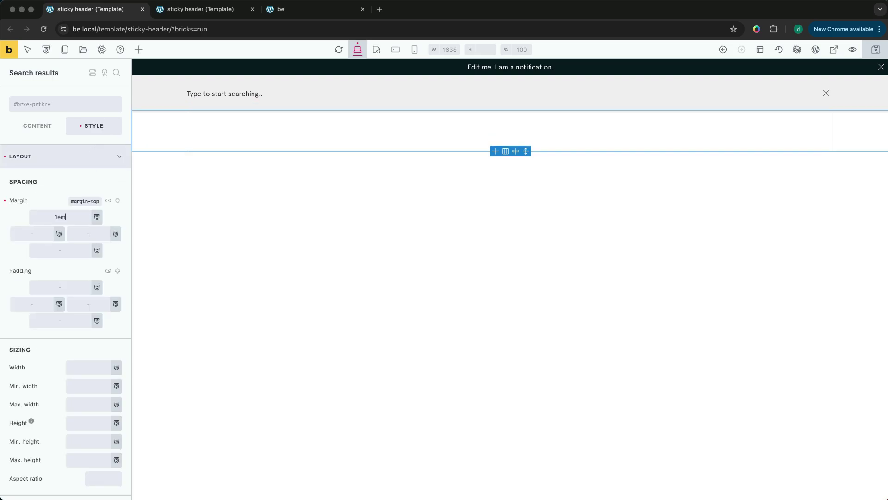
- Give the inner Container a white background colour
click(291, 138)
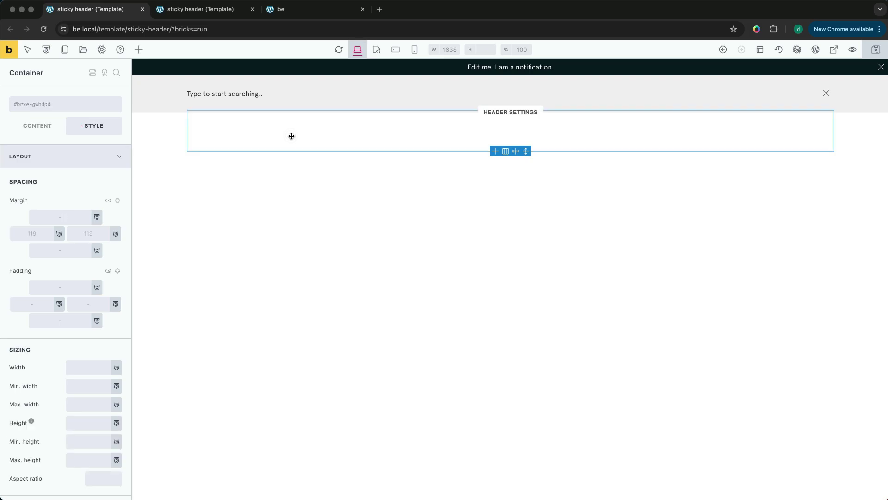
click(86, 155)
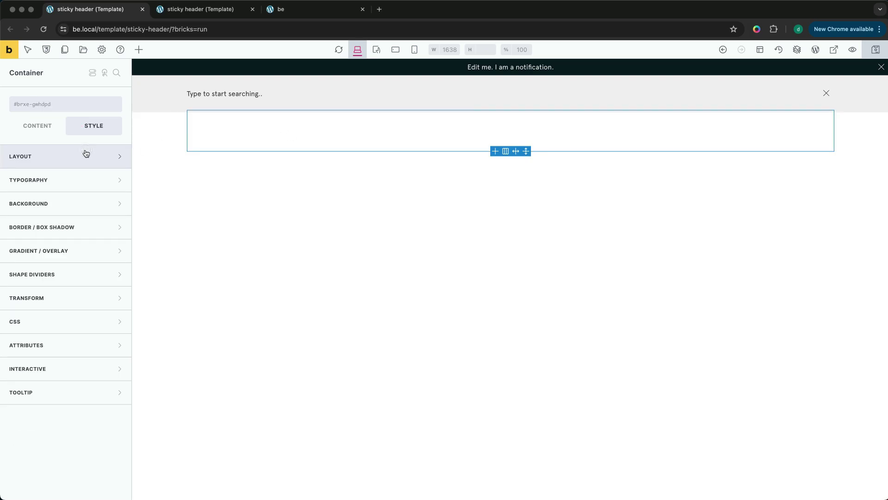
click(85, 203)
click(115, 225)
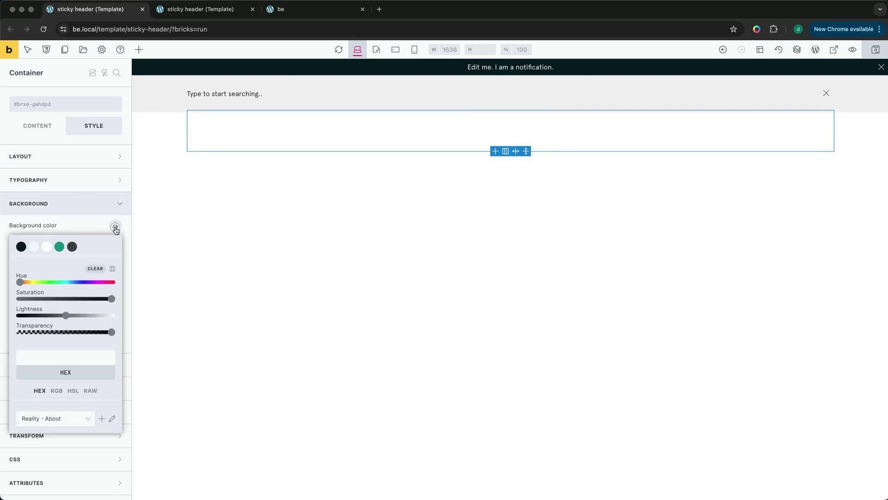
click(47, 247)
click(73, 204)
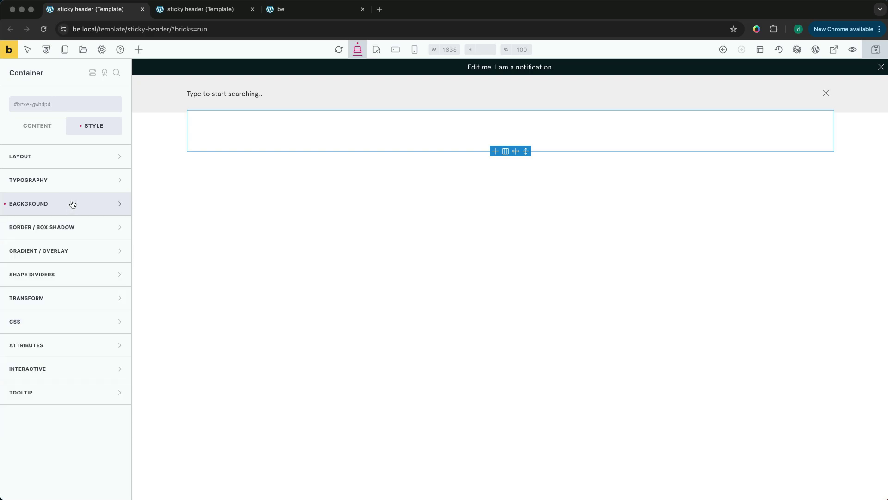
- Add a box shadow to the Container: X 0, Y 10, blur 50, translucent black
click(73, 227)
click(116, 265)
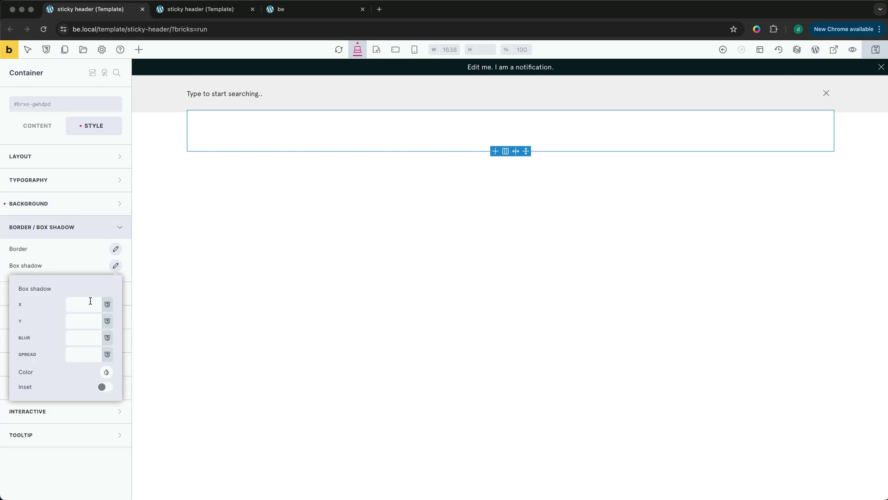
click(91, 300)
key(Tab)
key(Tab)
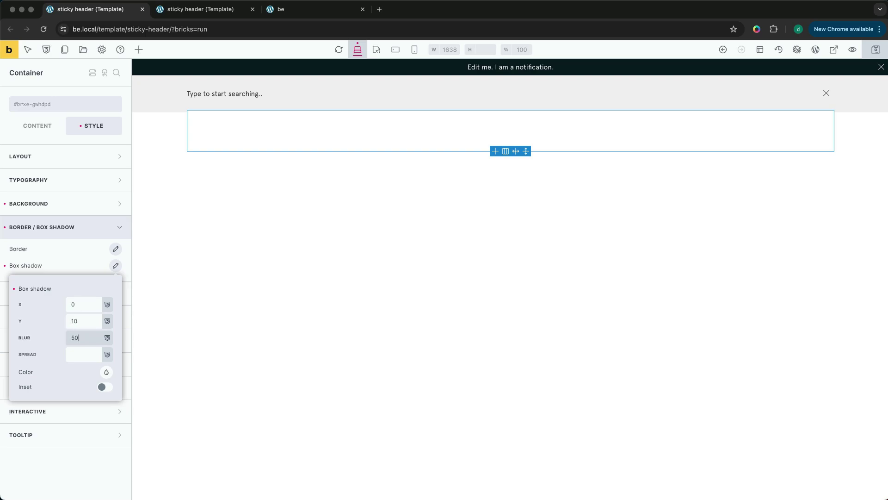
click(107, 372)
click(39, 480)
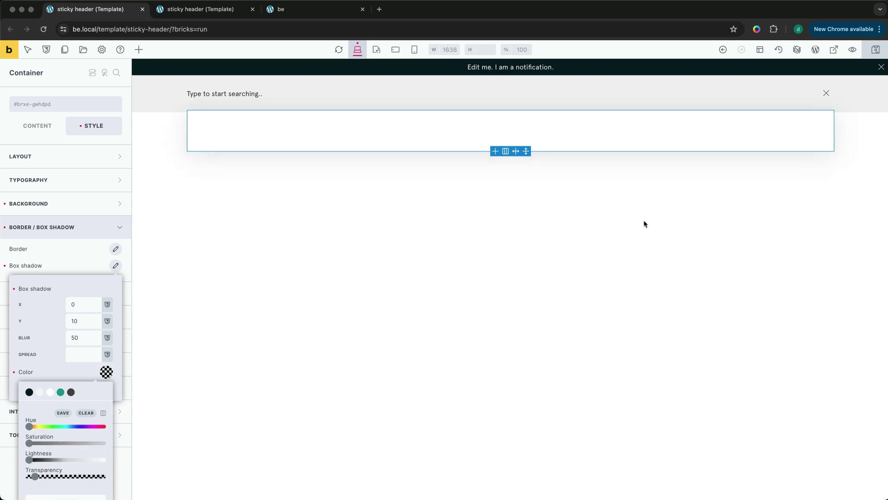
click(861, 100)
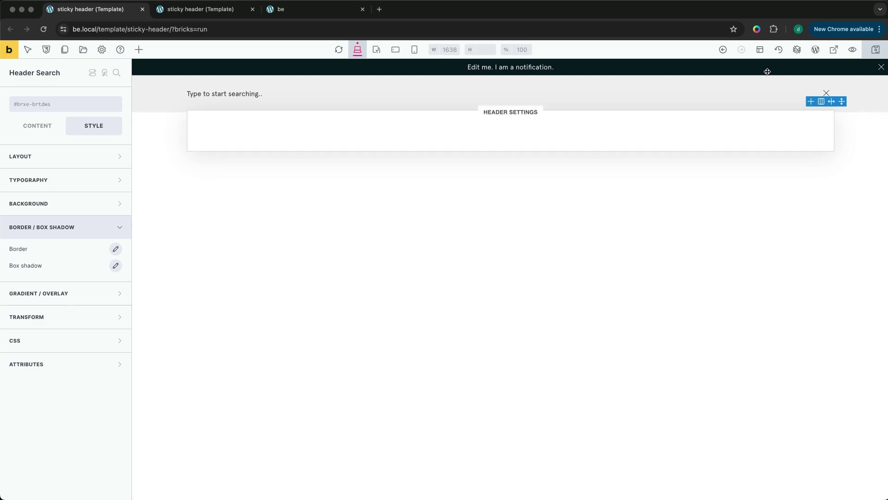
- Add a Block inside the results Container and rename it 'Grid'
click(797, 49)
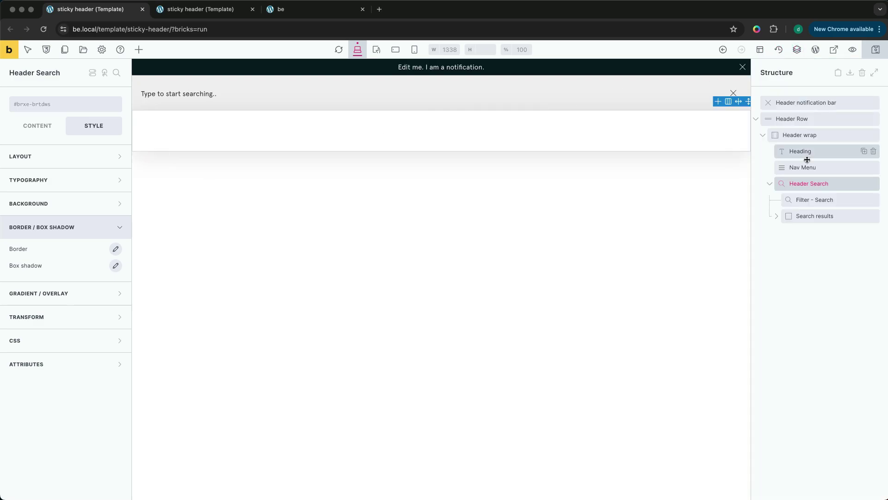
click(779, 216)
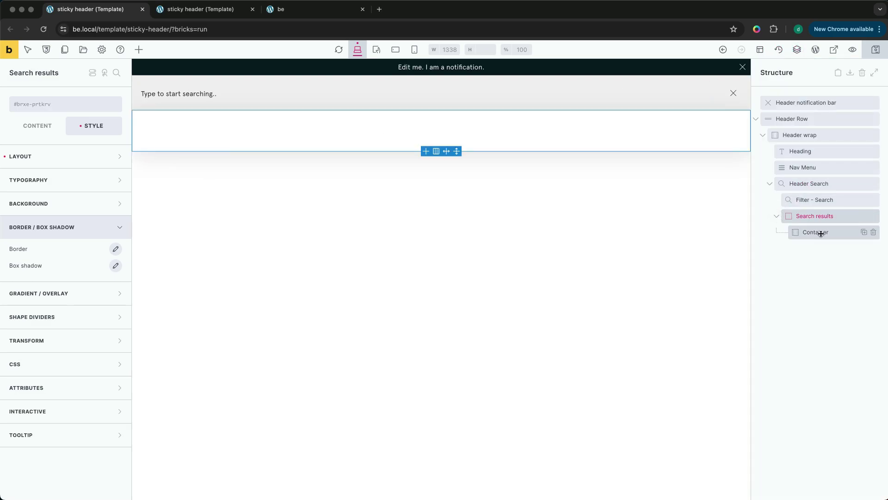
click(821, 234)
click(138, 49)
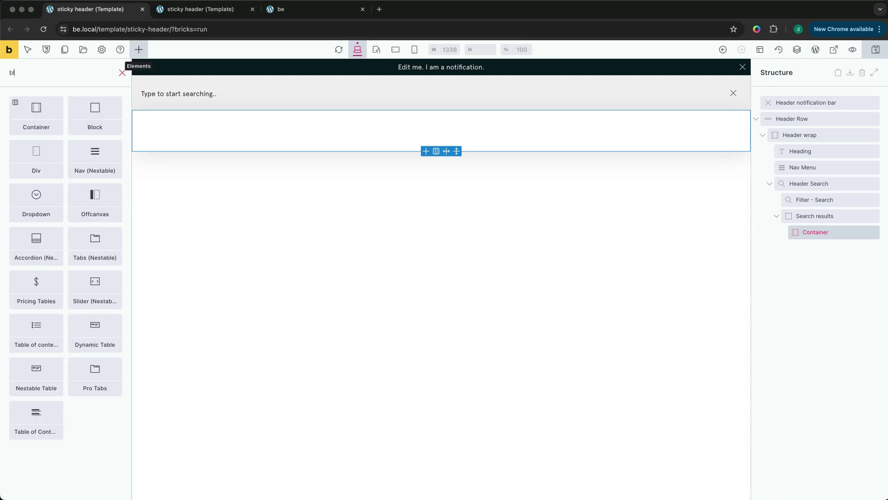
text(block)
click(36, 114)
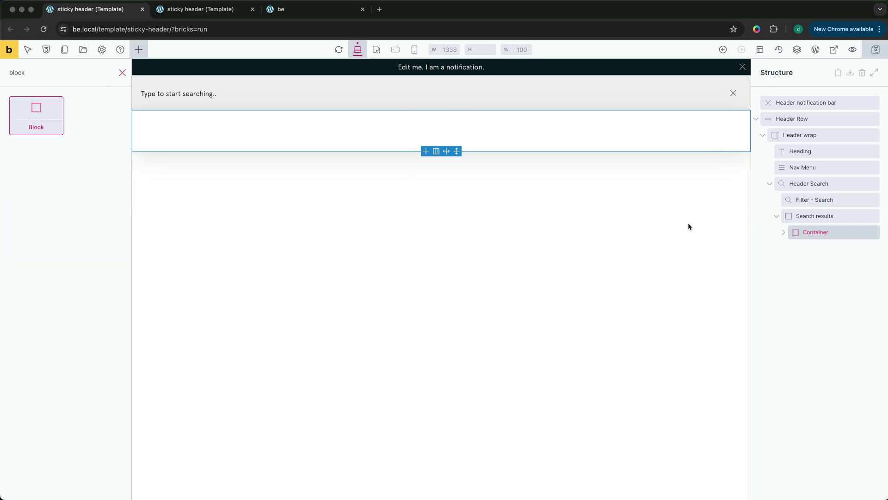
click(784, 232)
double_click(818, 248)
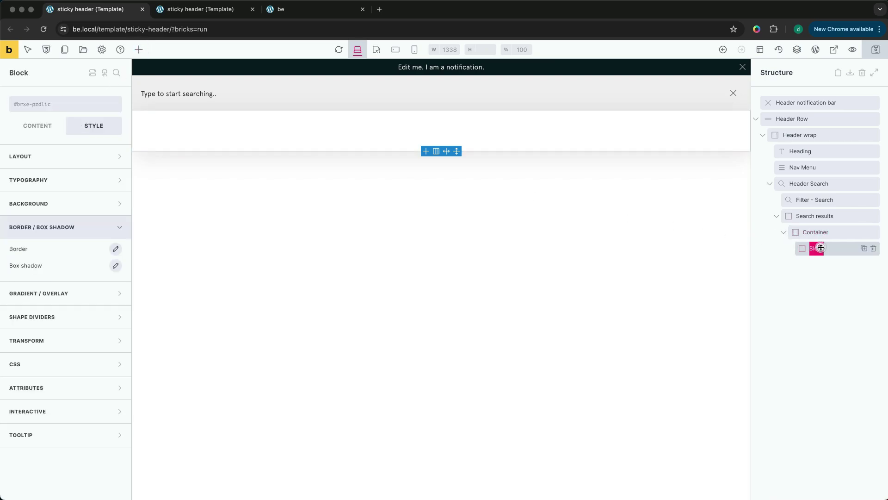
text(Grid)
key(Return)
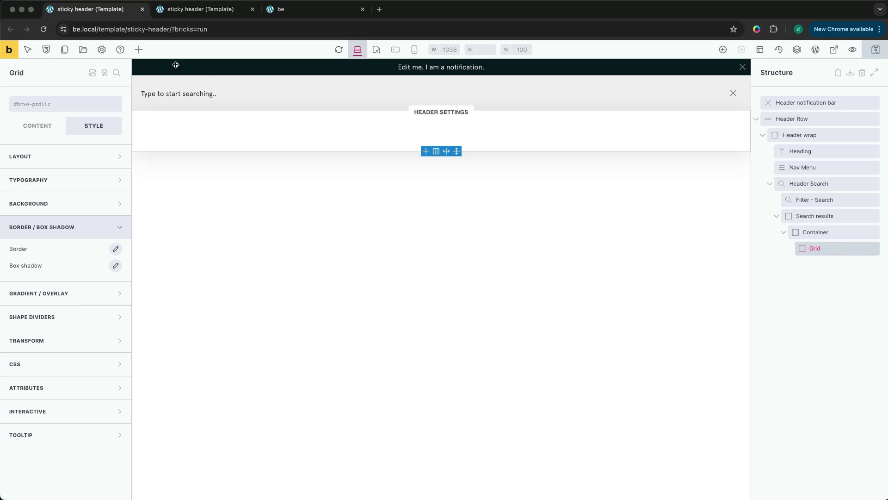
- Add a Block inside Grid and name it 'Result'
click(139, 50)
text(block)
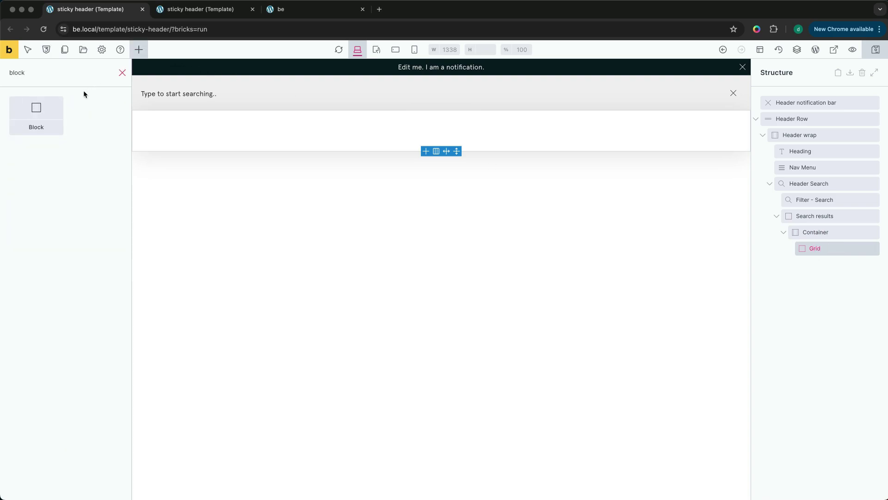
click(35, 114)
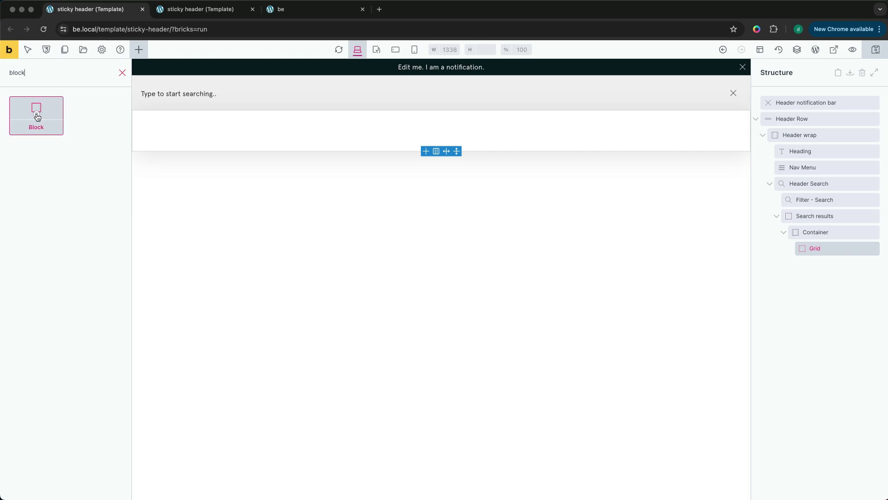
click(790, 251)
double_click(818, 264)
text(Result)
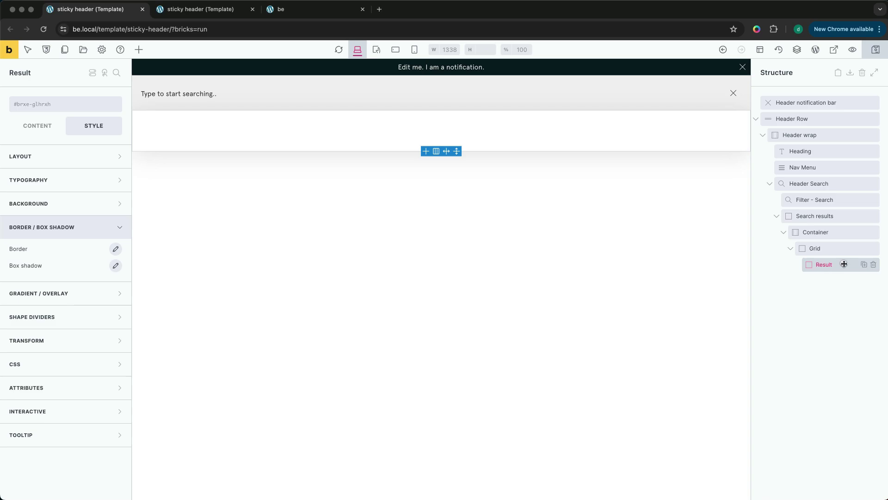
click(55, 126)
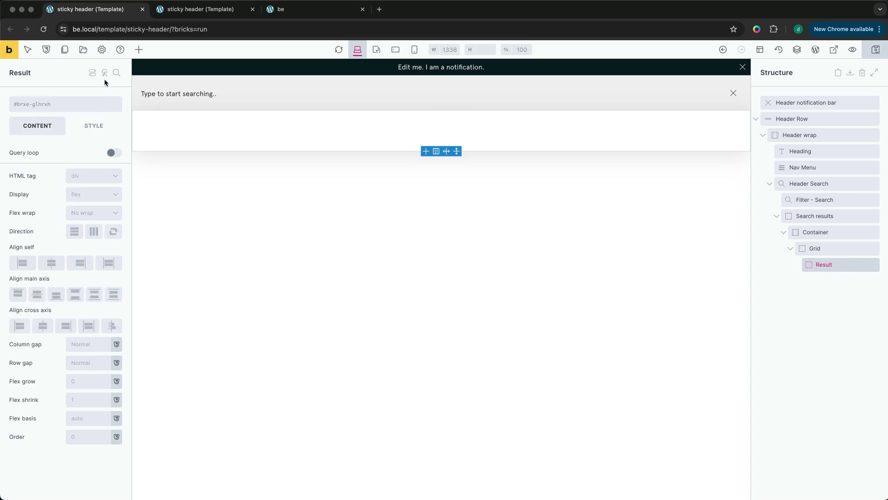
- Insert a Post Title into Result and enable Query loop on Result
click(138, 50)
text(post)
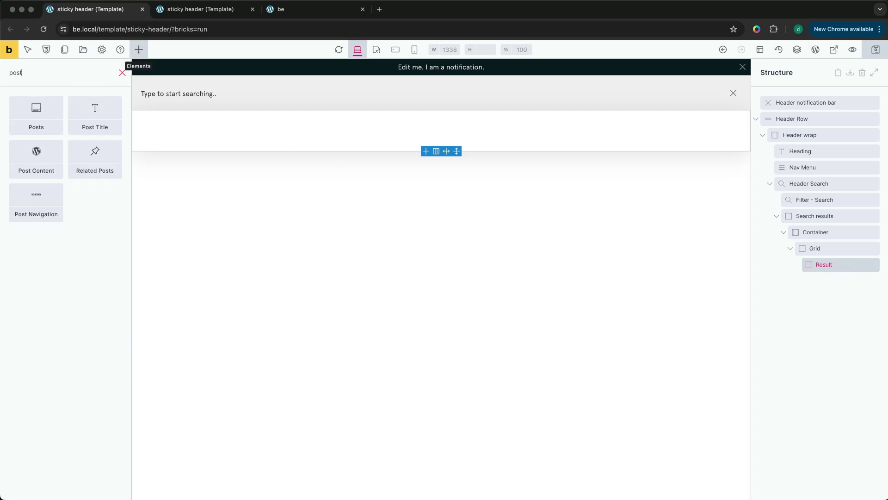
click(95, 115)
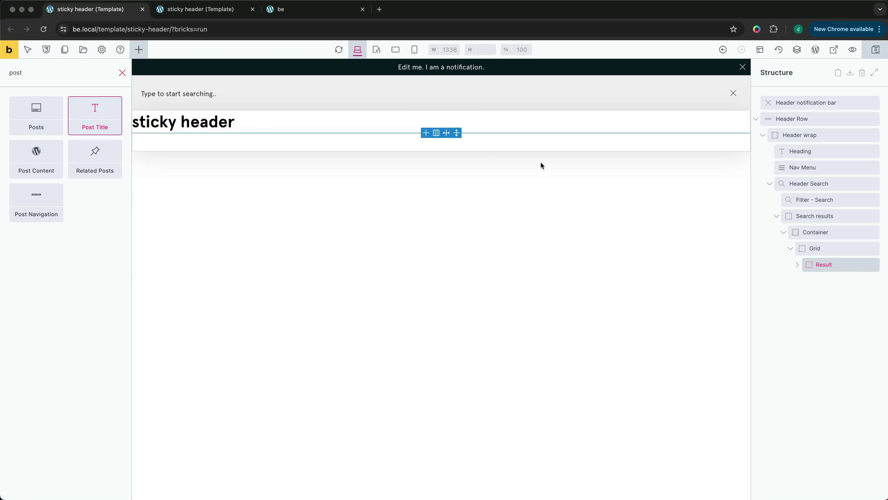
click(798, 269)
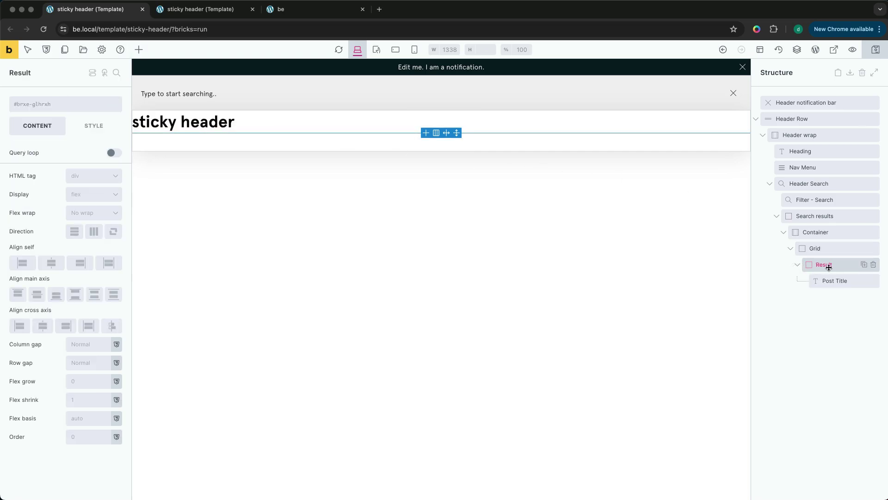
click(119, 153)
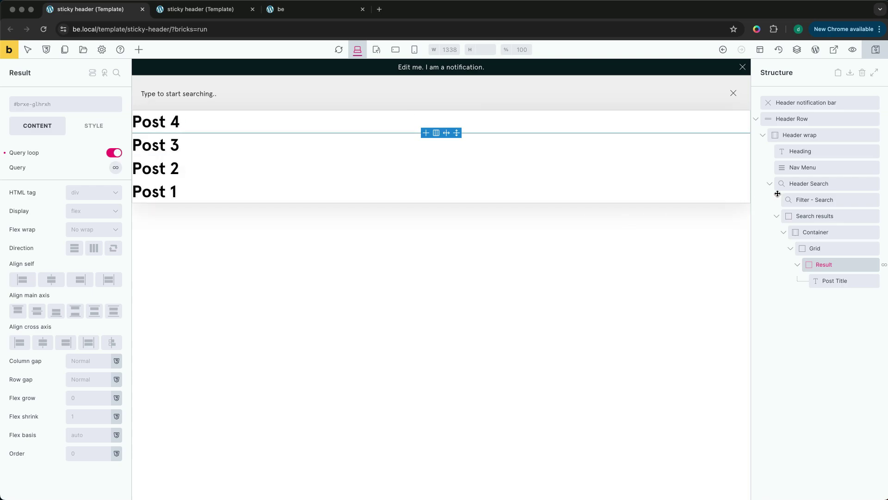
- Give the Search results block 20 padding on its left and right
click(817, 216)
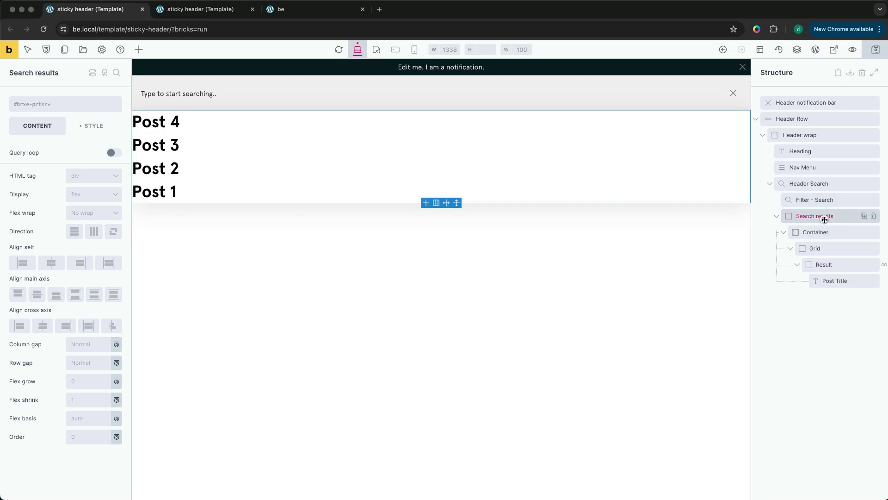
click(93, 126)
click(83, 149)
click(40, 298)
text(20)
click(90, 304)
text(20)
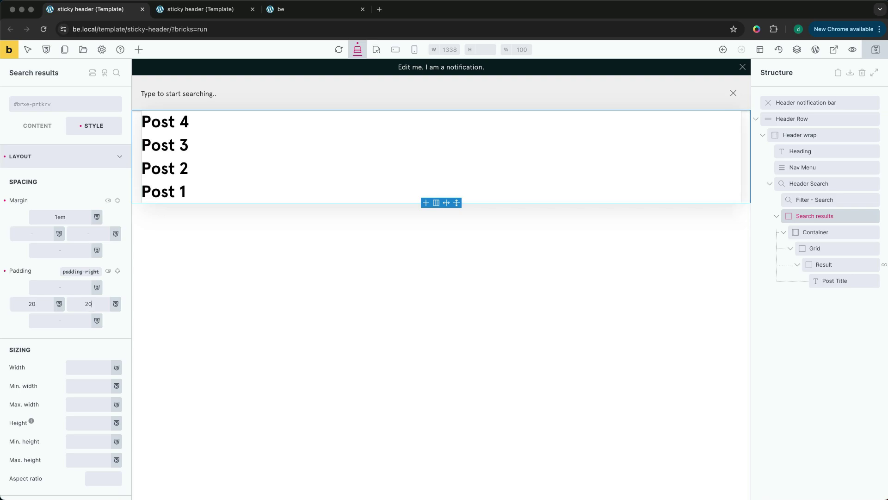
click(73, 156)
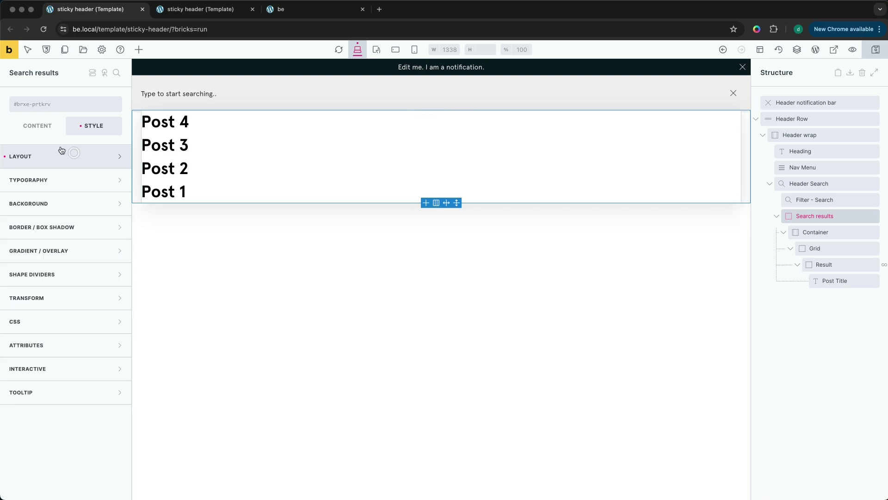
click(48, 131)
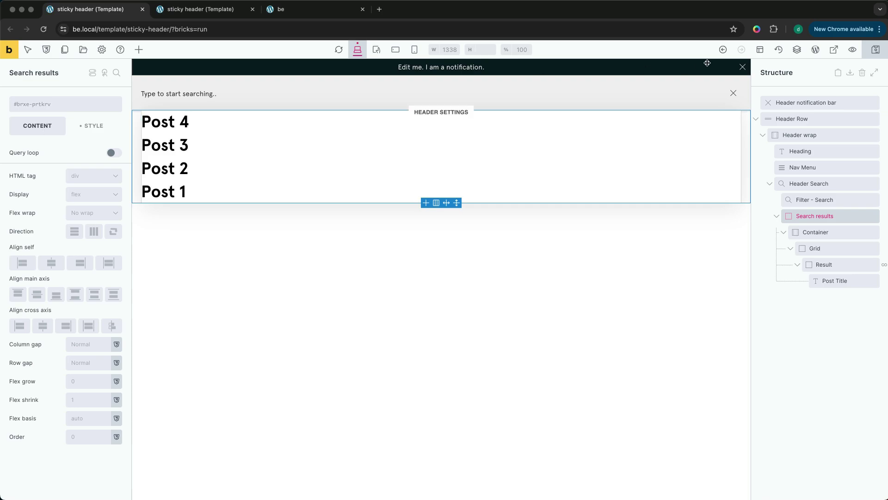
- Set the Grid block's display to grid with columns '1fr 1fr'
click(815, 247)
click(95, 194)
click(86, 235)
click(76, 241)
text(1fr 1fr)
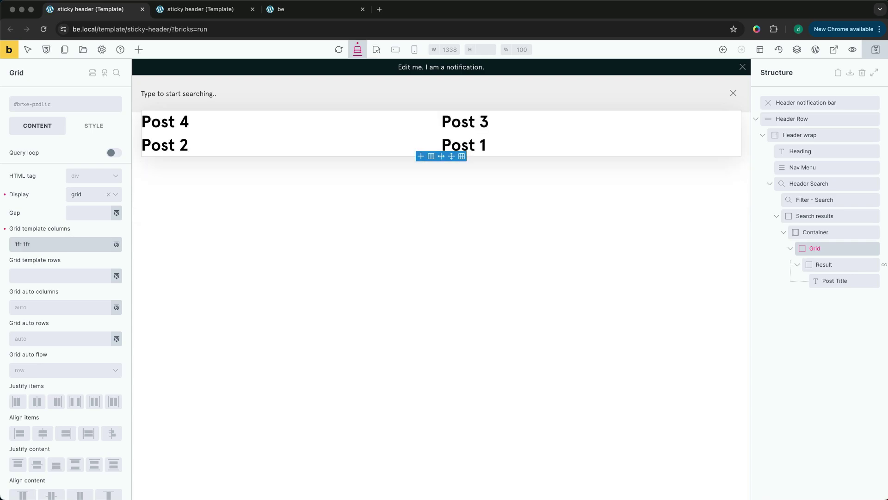
- Apply 4rem padding on all sides to the Container instead of the Grid, and save the template
click(107, 130)
click(90, 156)
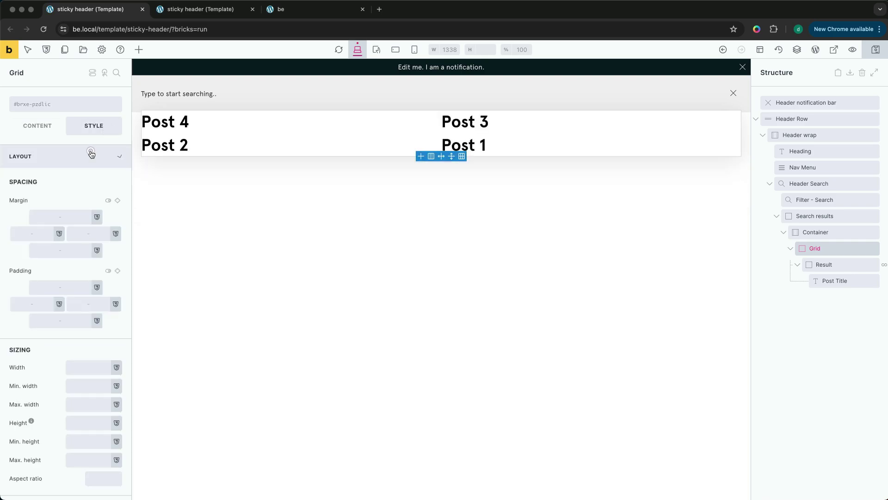
click(65, 288)
text(4rem)
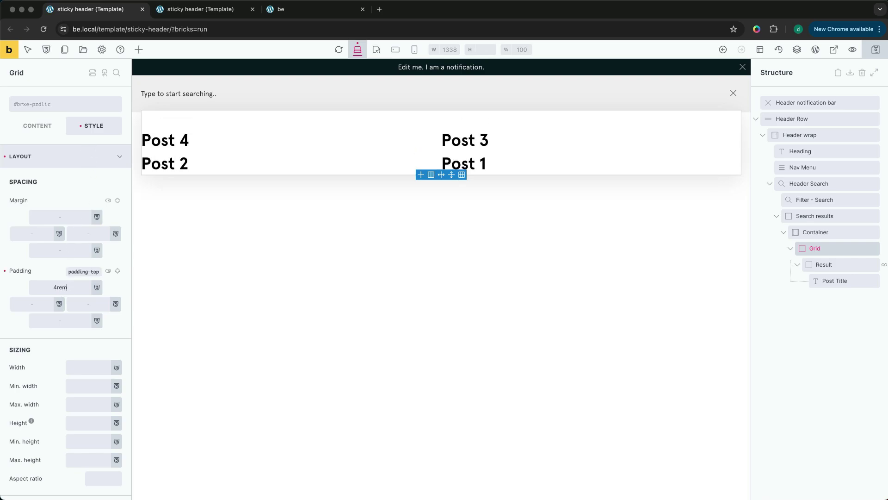
click(117, 271)
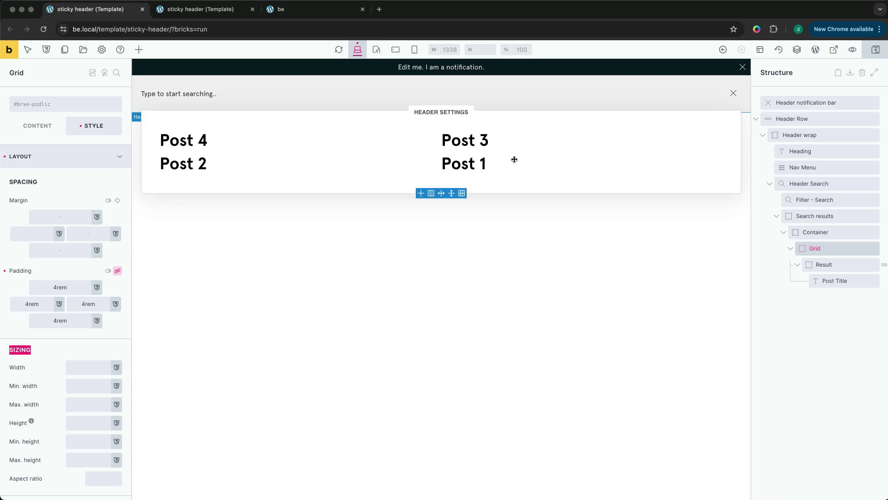
click(4, 272)
click(810, 229)
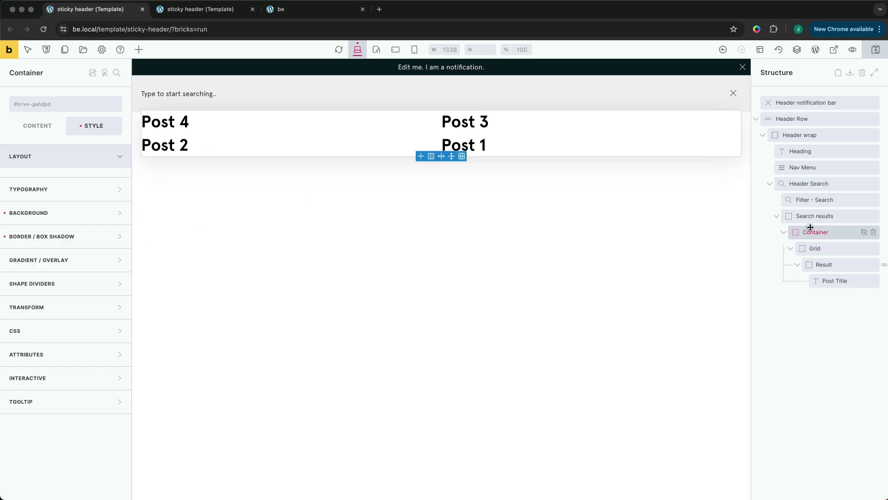
click(68, 285)
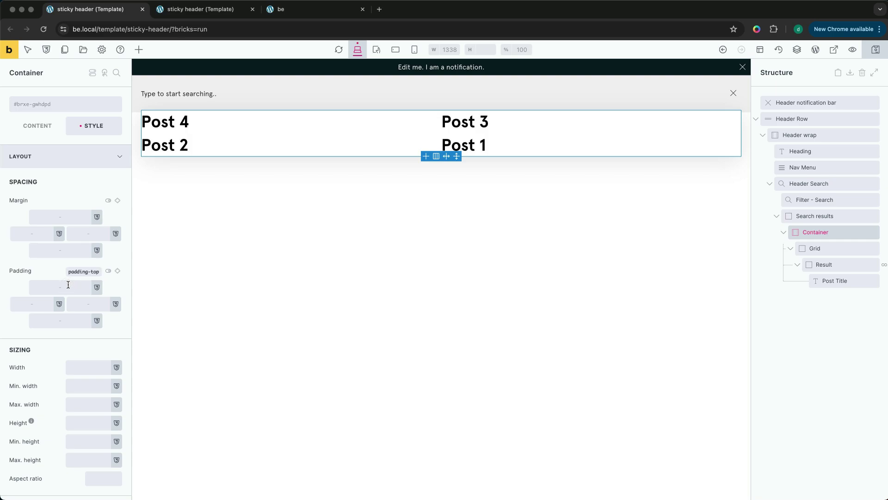
text(4rem)
click(118, 271)
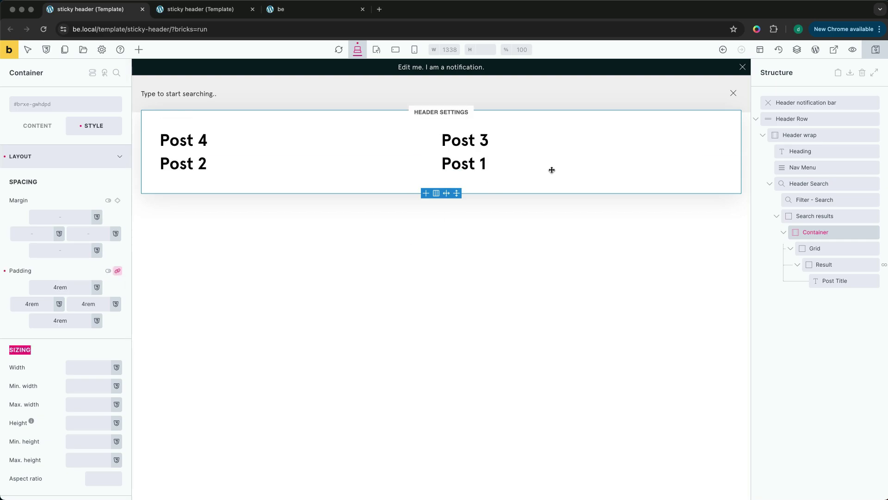
click(876, 50)
- Reload be.local, view the two-column results in the search overlay, then close the duplicate Template tab
click(325, 15)
click(325, 28)
key(Return)
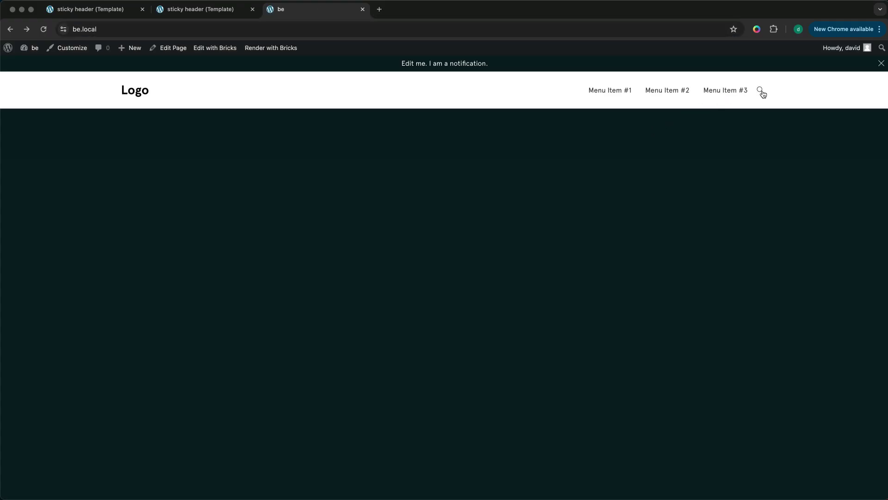
click(761, 90)
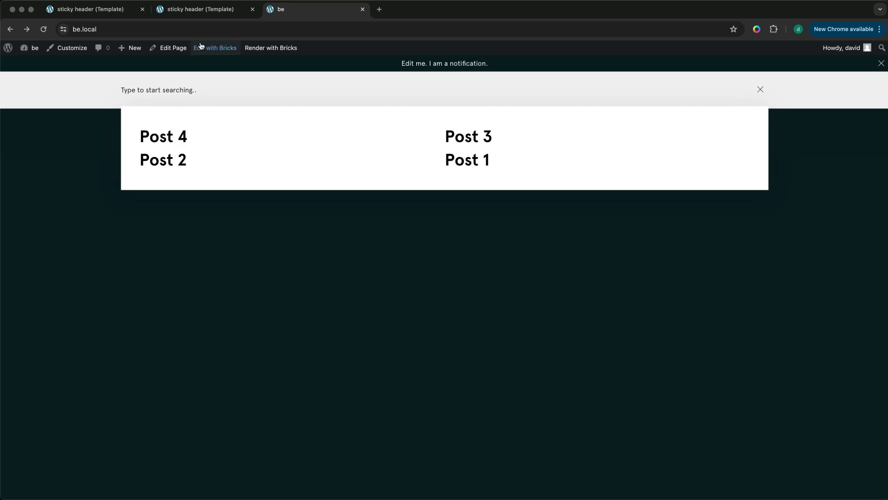
click(252, 9)
- Connect the Filter - Search element to the Result query
click(133, 12)
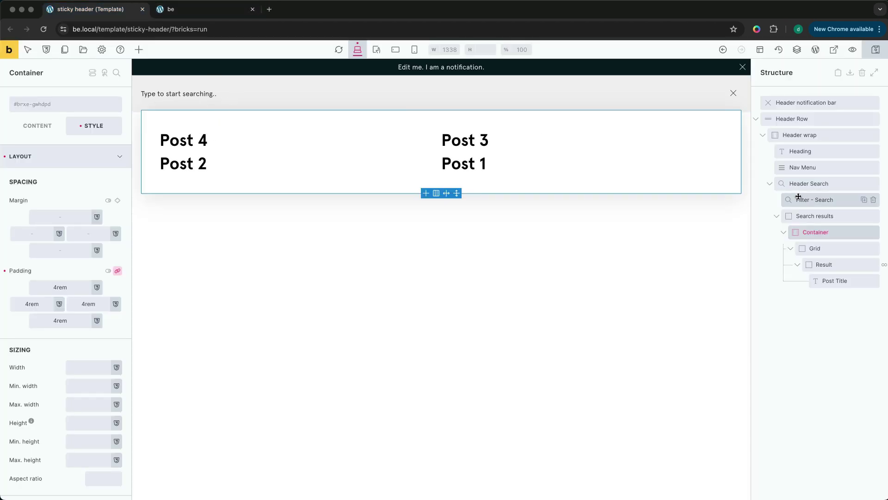
click(784, 232)
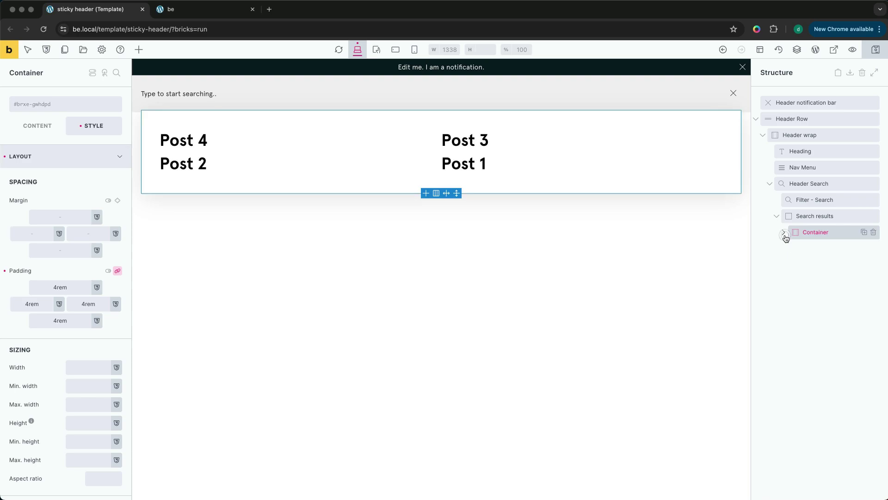
click(799, 200)
click(38, 131)
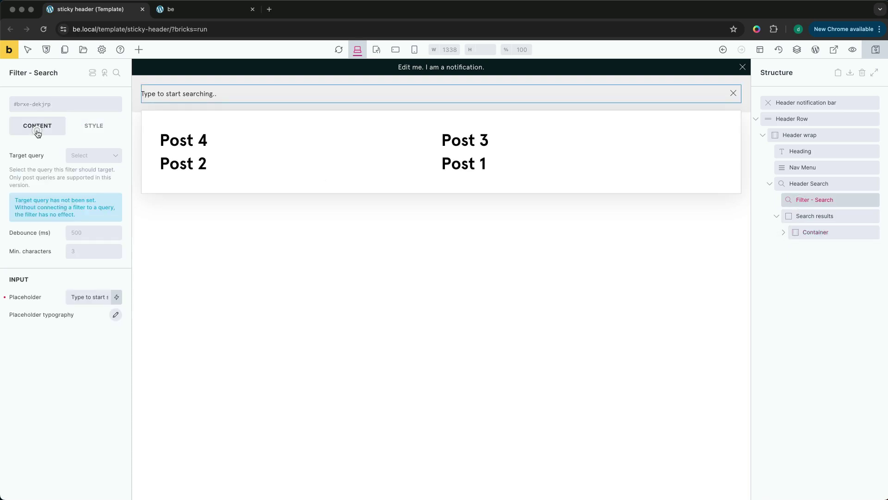
click(76, 156)
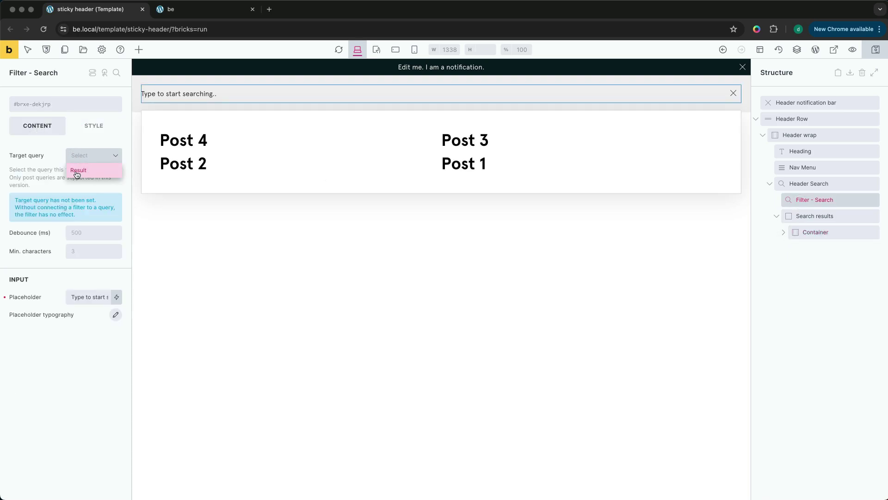
click(84, 172)
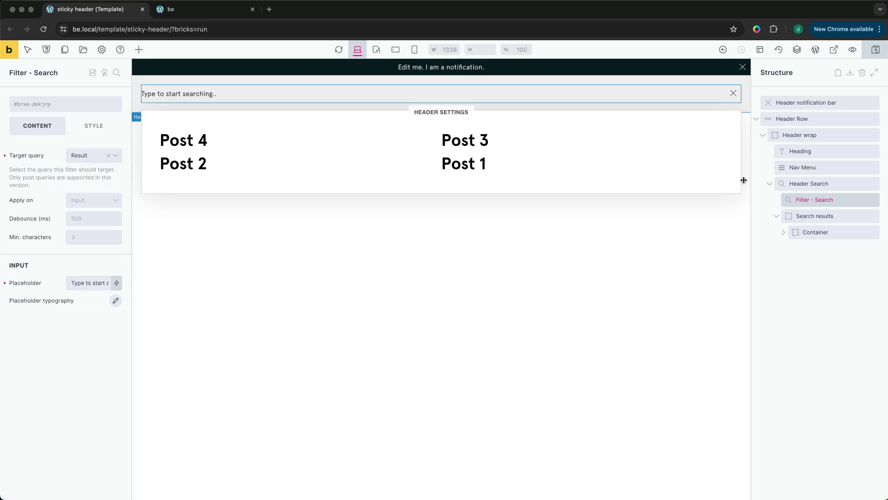
- Set the Result block's loop query type to Posts
click(785, 232)
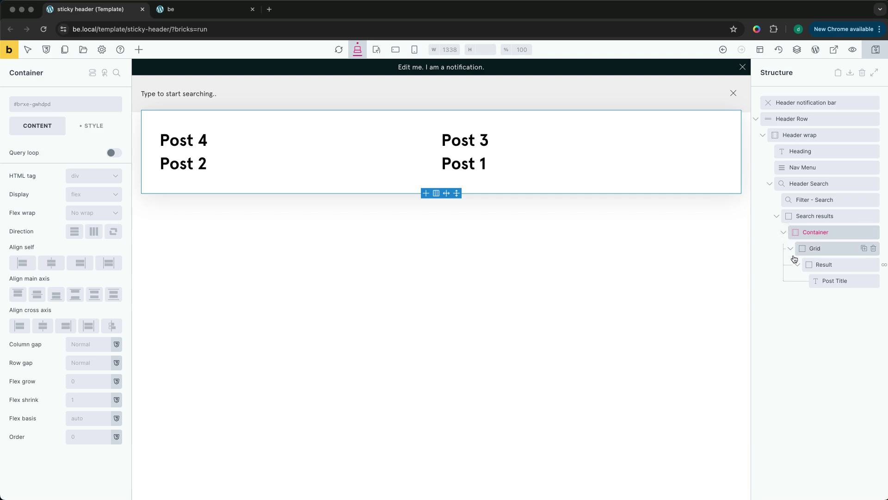
click(812, 261)
scroll(78, 198, down, 2)
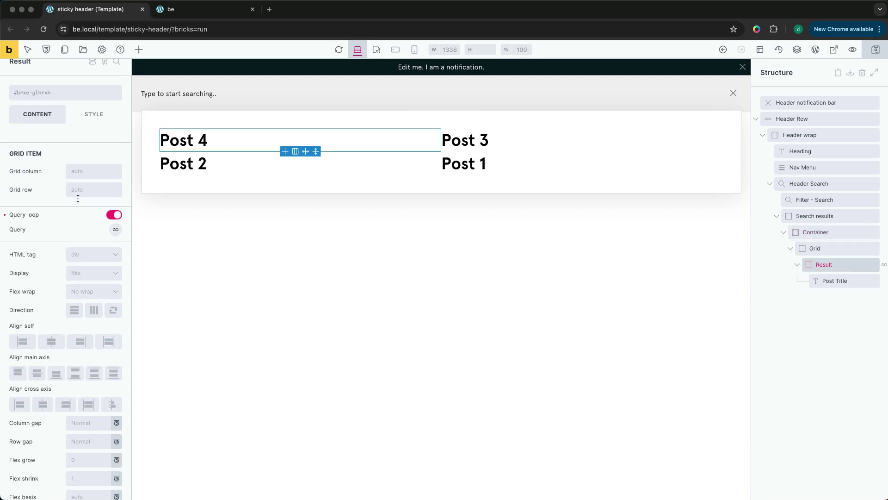
click(114, 194)
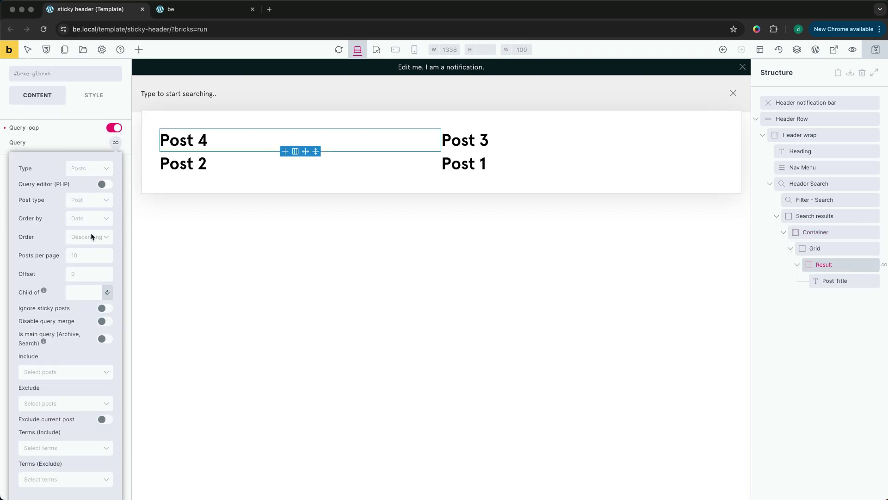
scroll(91, 232, down, 4)
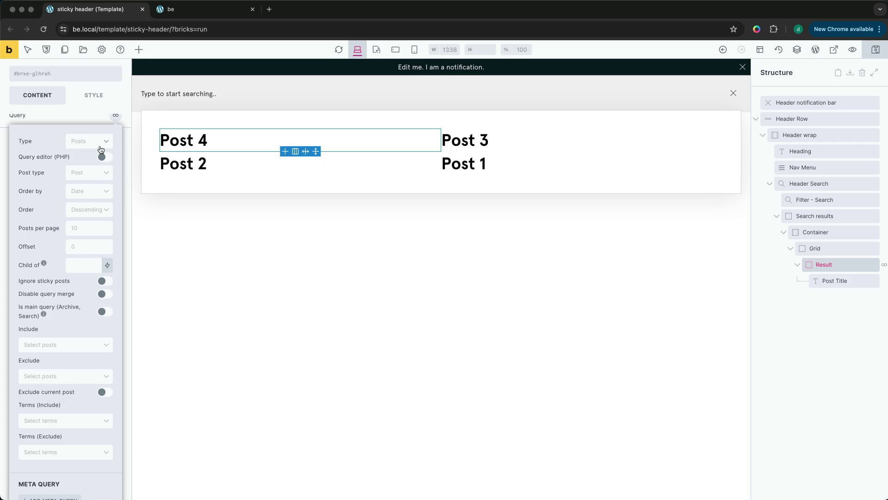
scroll(85, 224, down, 15)
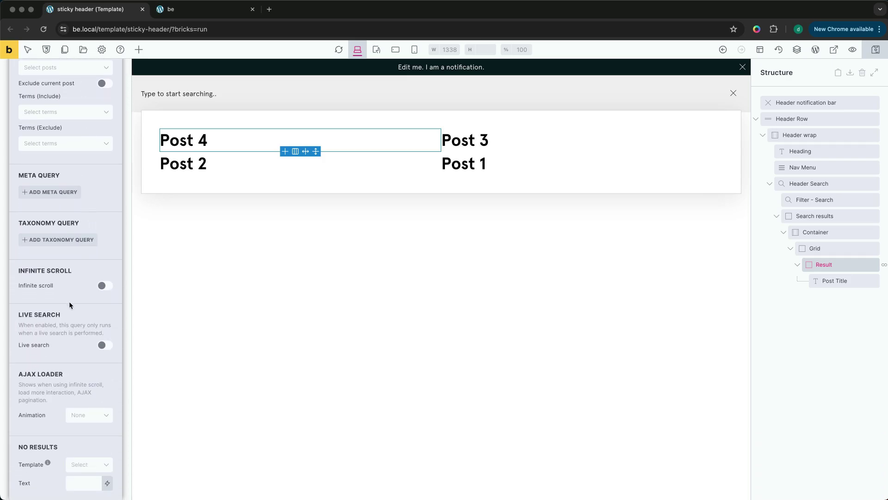
scroll(64, 315, up, 15)
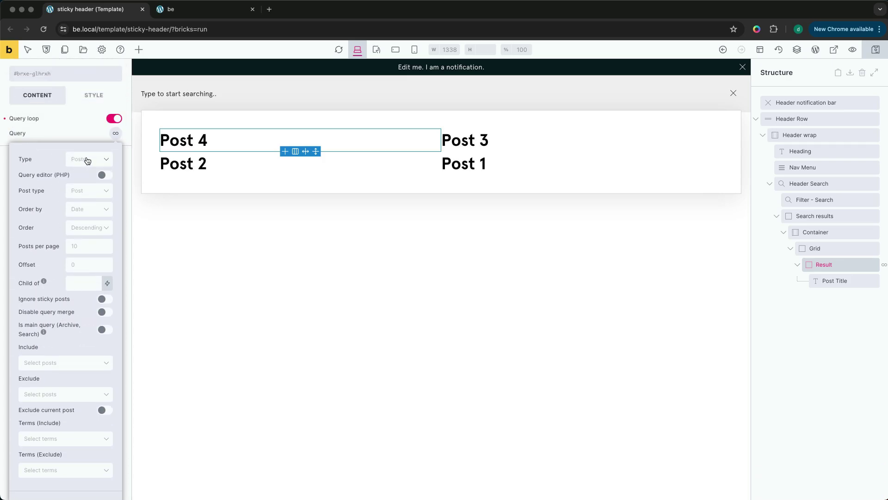
click(88, 159)
click(86, 179)
- Set the post type to Posts only and posts per page to 3
click(84, 191)
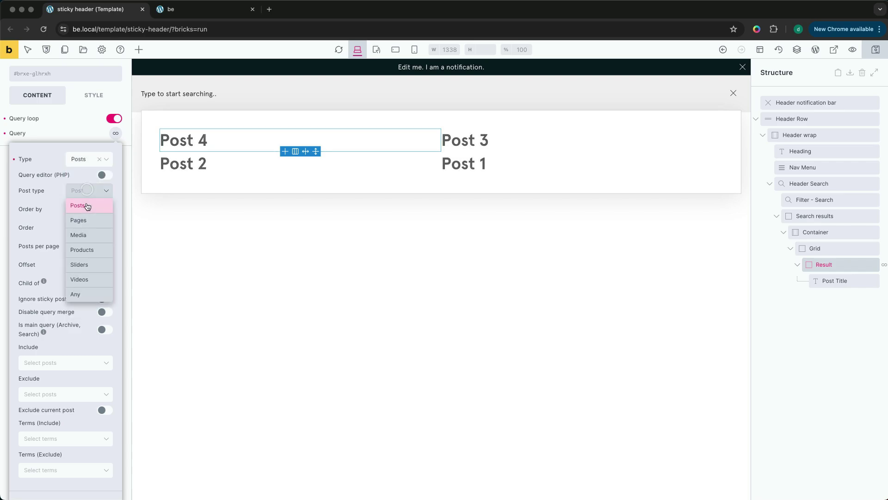
click(84, 210)
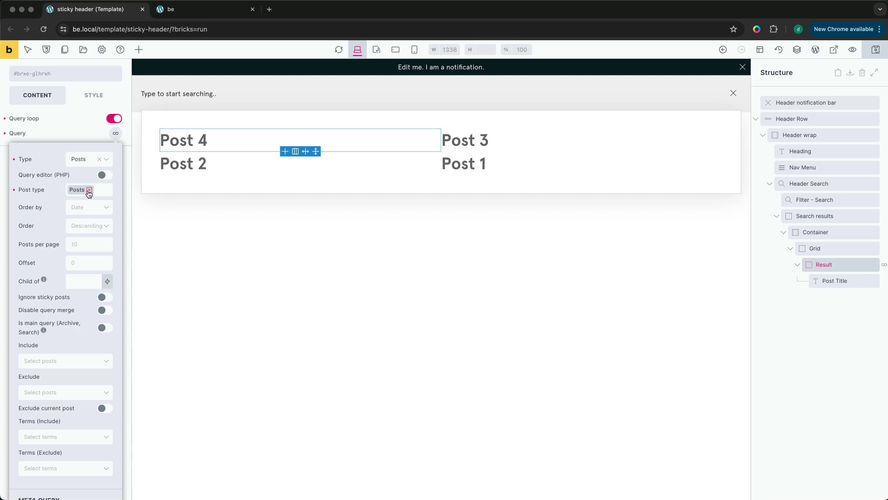
click(88, 193)
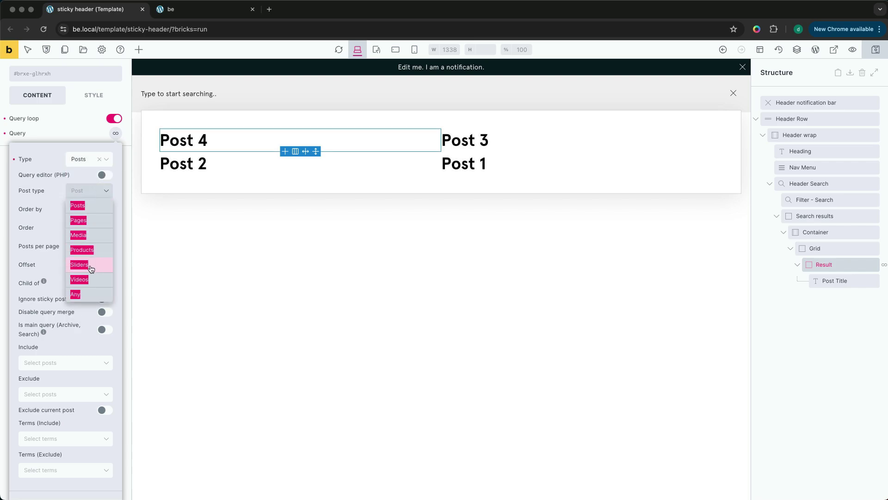
click(94, 211)
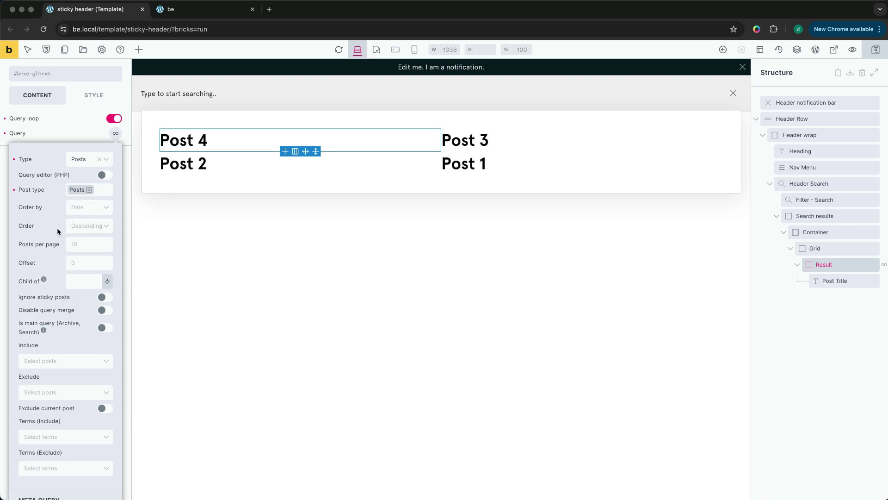
click(89, 243)
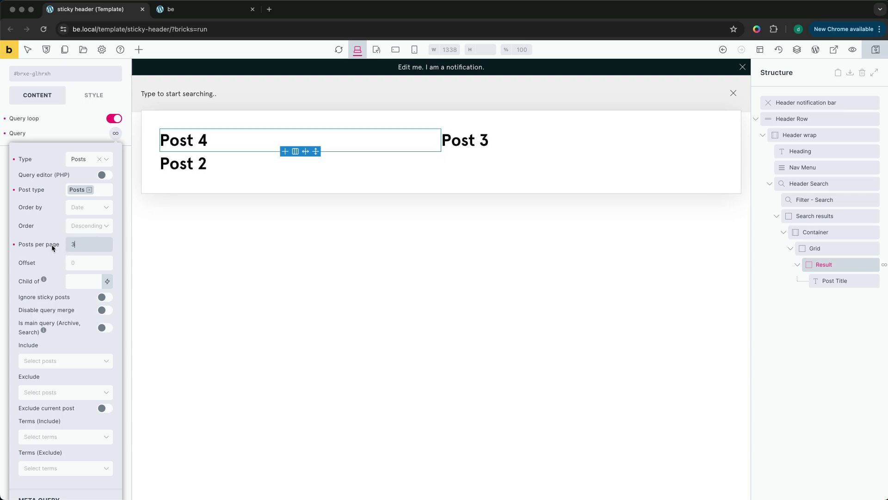
scroll(53, 248, down, 10)
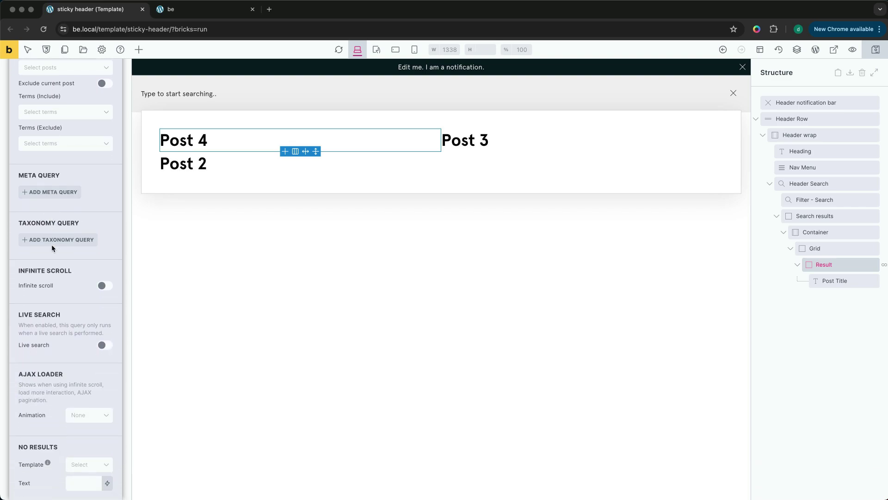
- Turn on Live search for the Result query
click(103, 346)
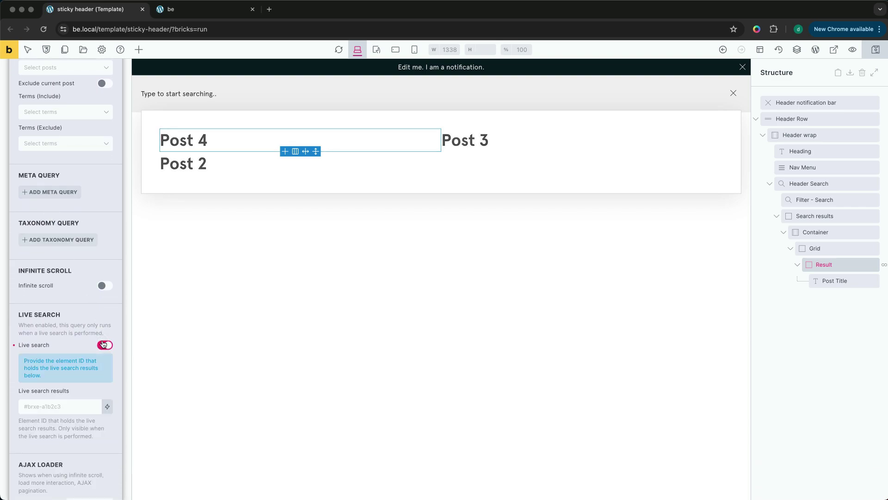
scroll(103, 343, down, 1)
scroll(103, 342, down, 4)
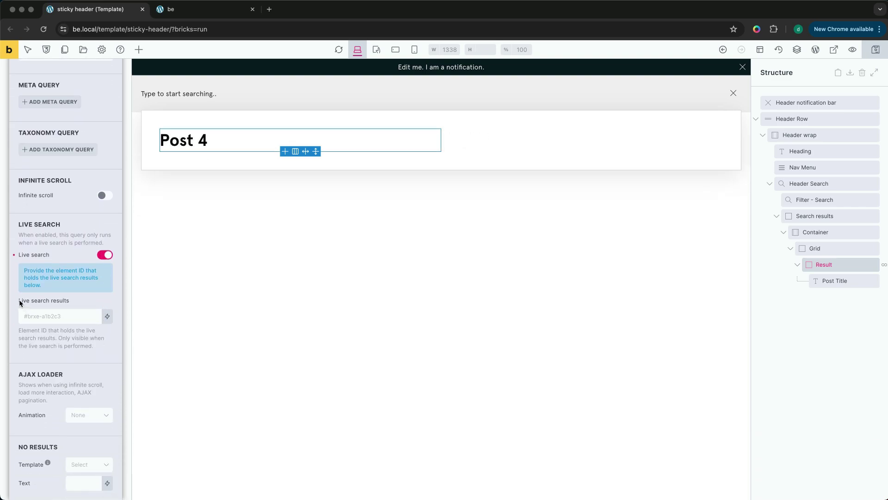
drag(20, 303, 75, 304)
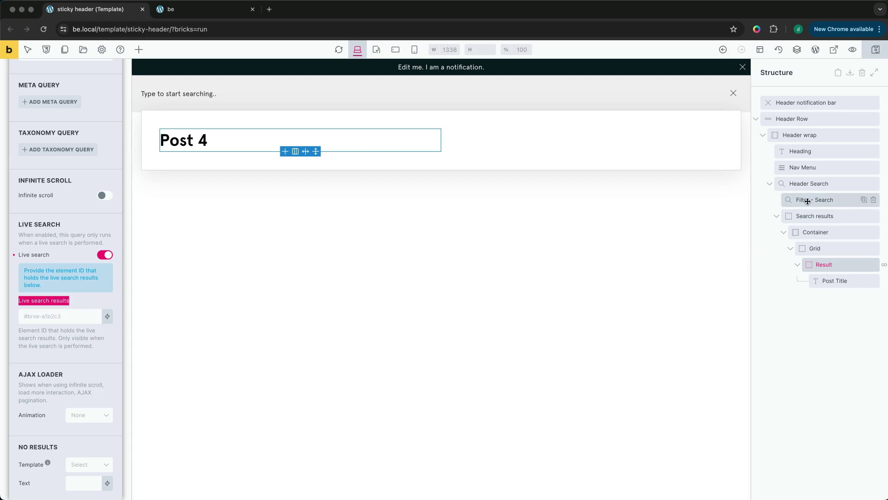
- Paste the Search results element ID (#brxe-prtkrv) into the Result query's Live search results field
click(820, 220)
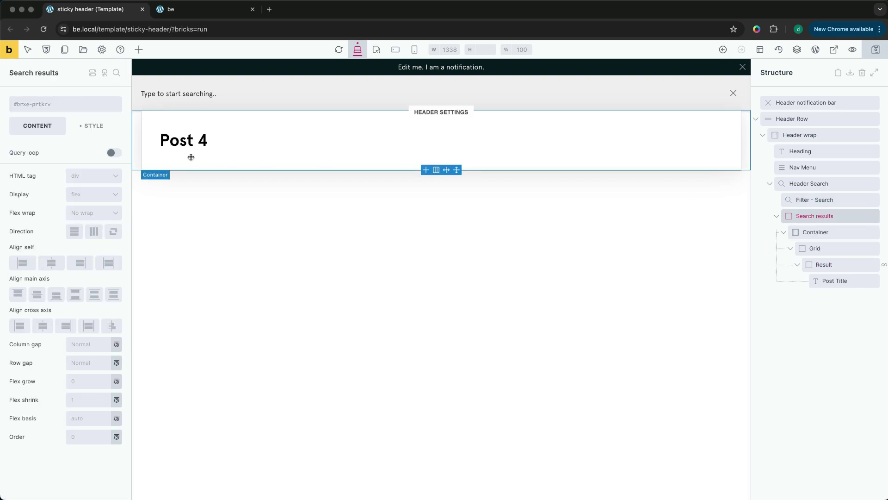
click(72, 107)
click(72, 108)
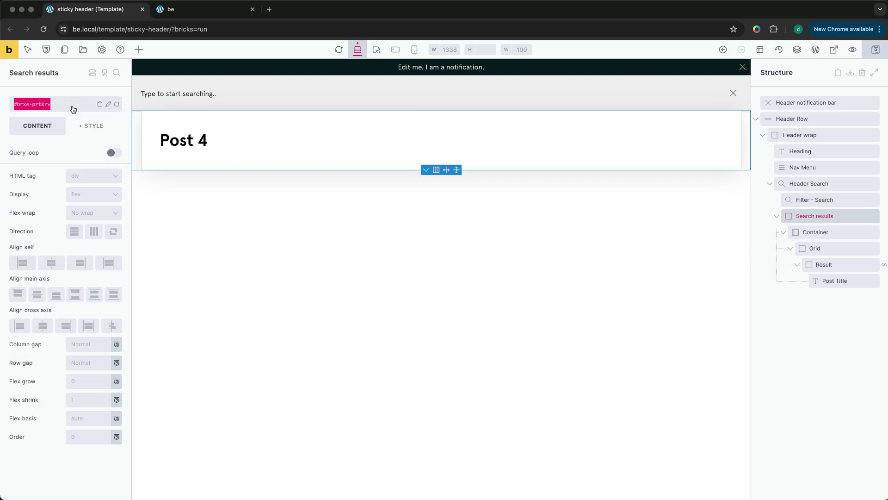
click(831, 263)
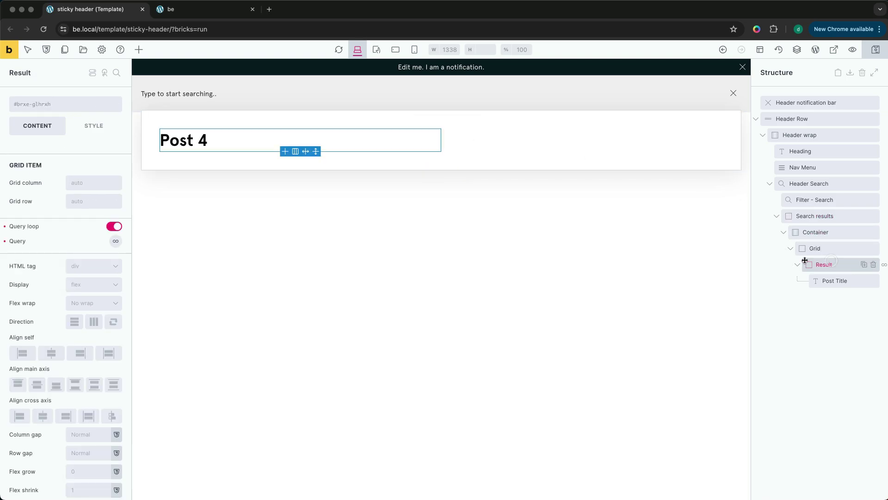
click(113, 239)
scroll(84, 298, down, 10)
scroll(83, 301, down, 4)
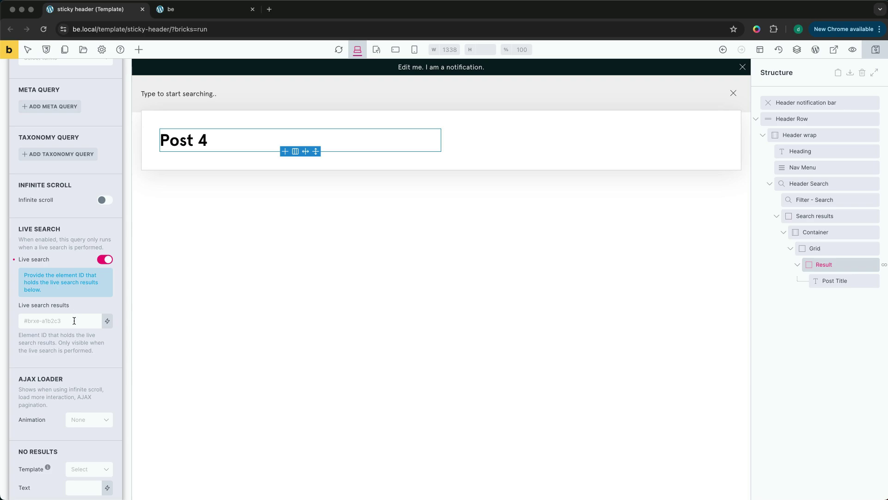
click(74, 319)
text(#brxe-prtkrv)
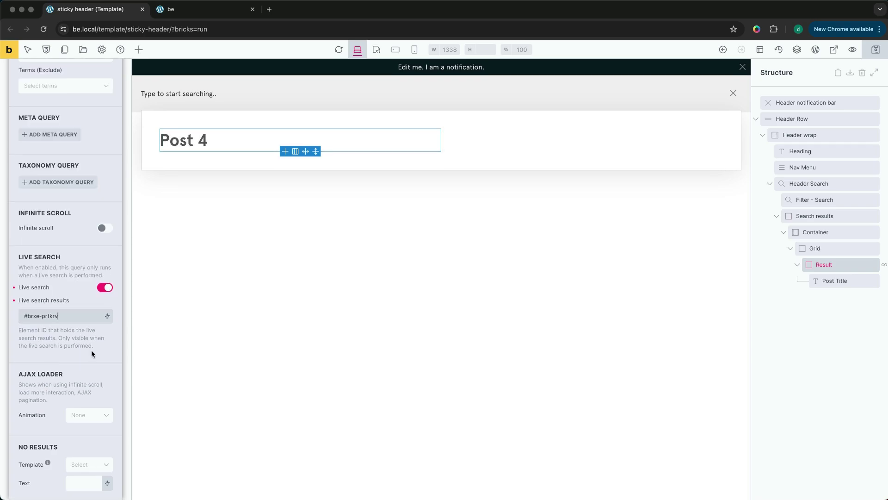
- Set the AJAX loader animation to Ellipsis
click(90, 413)
scroll(91, 414, down, 2)
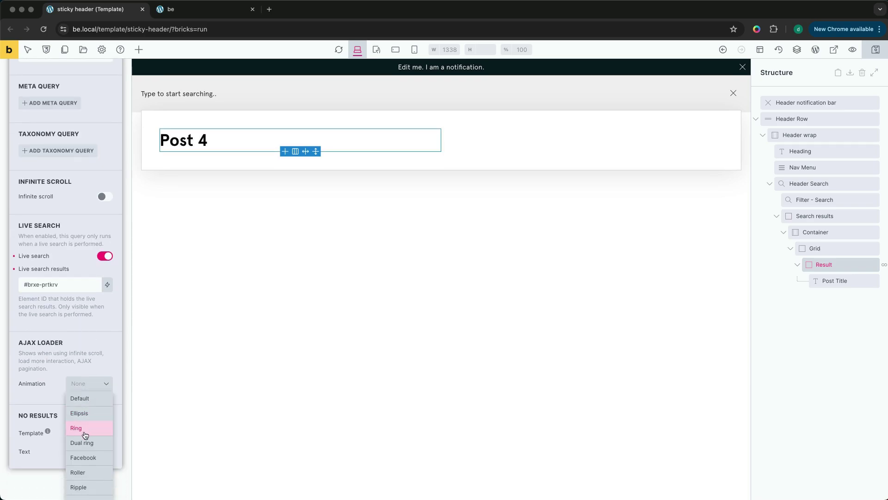
click(85, 412)
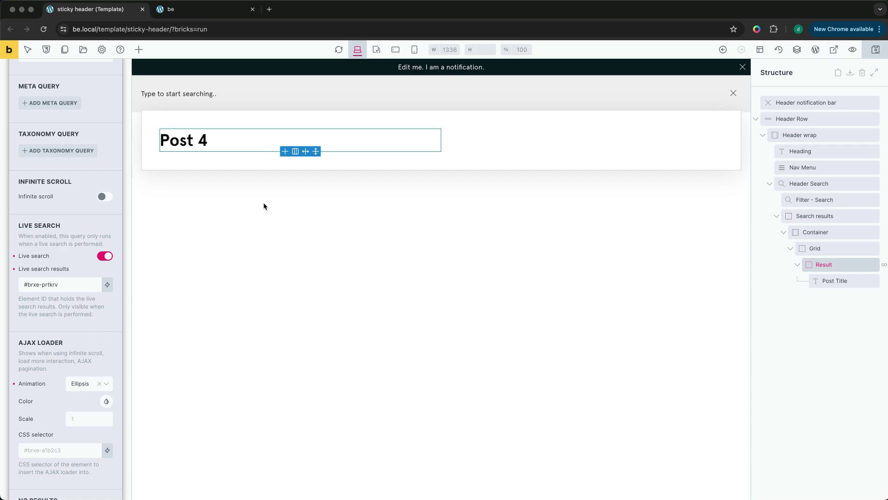
- Save the template and reload the be.local front-end page
click(873, 57)
click(190, 9)
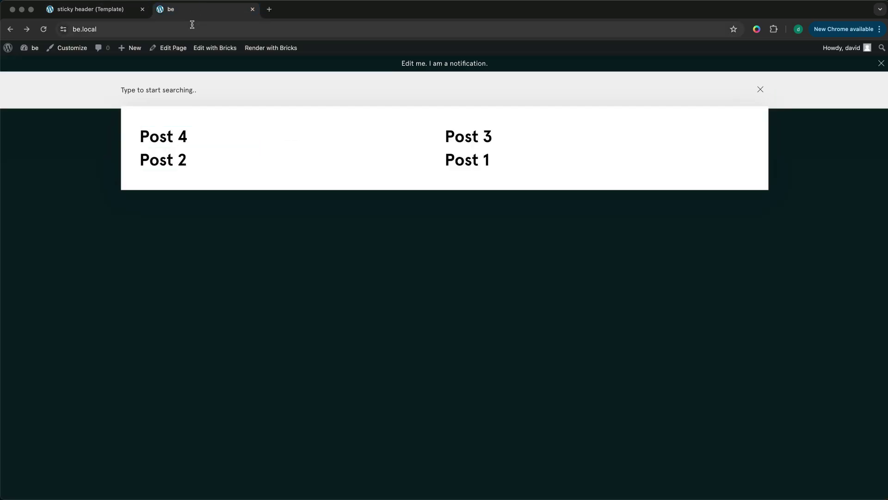
click(192, 24)
key(Return)
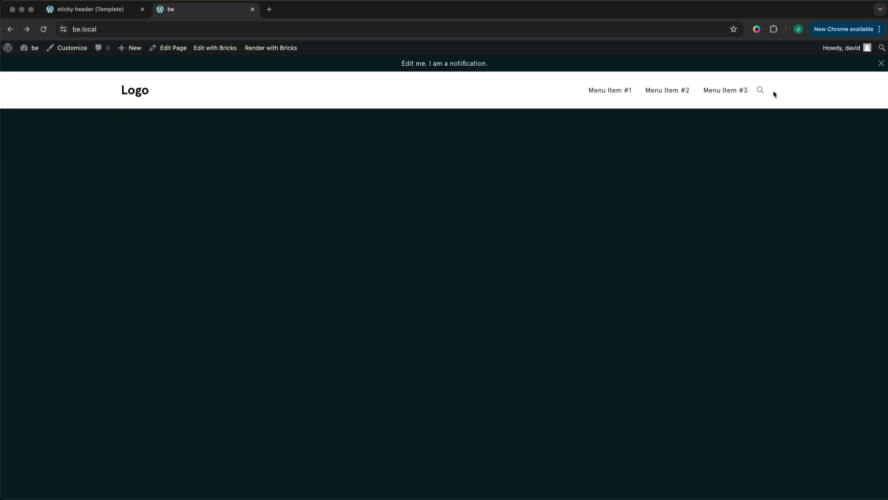
- Search 'po' in the header overlay to see Posts 4, 3 and 2, then return to the builder
click(761, 91)
text(post)
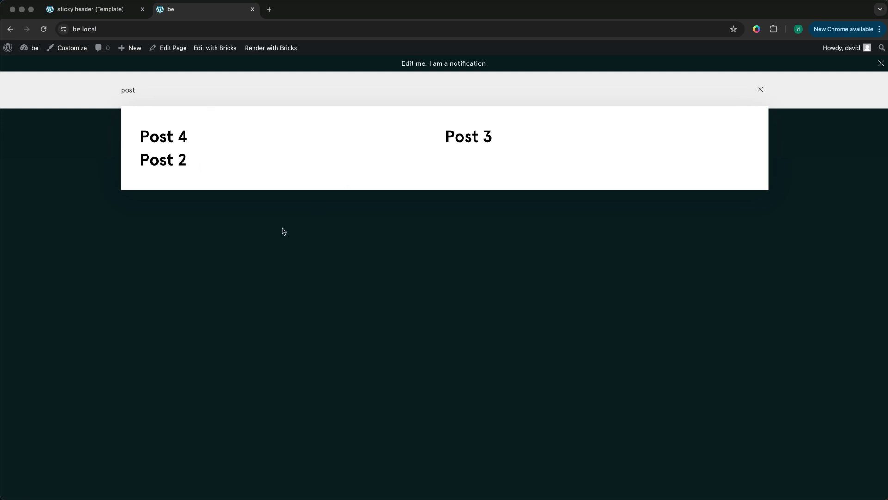
click(93, 9)
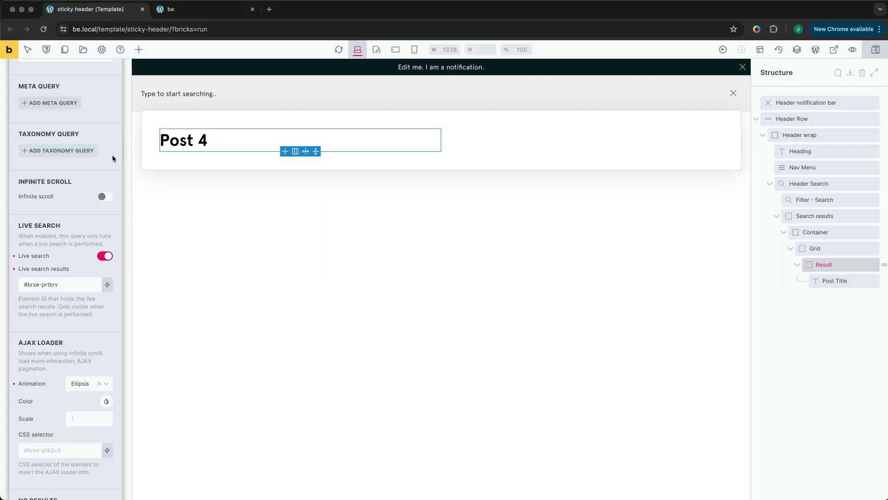
- Add a Block inside the Container and centre its contents on the cross axis
scroll(81, 204, up, 10)
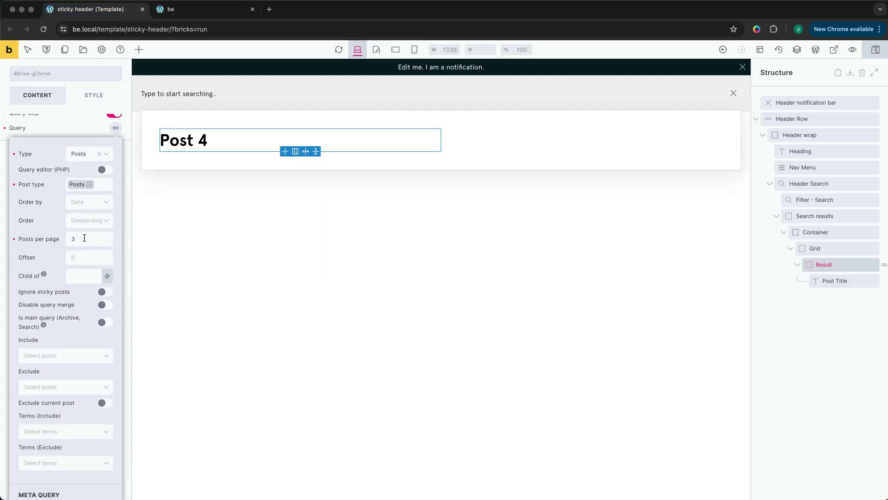
scroll(85, 238, up, 3)
click(98, 241)
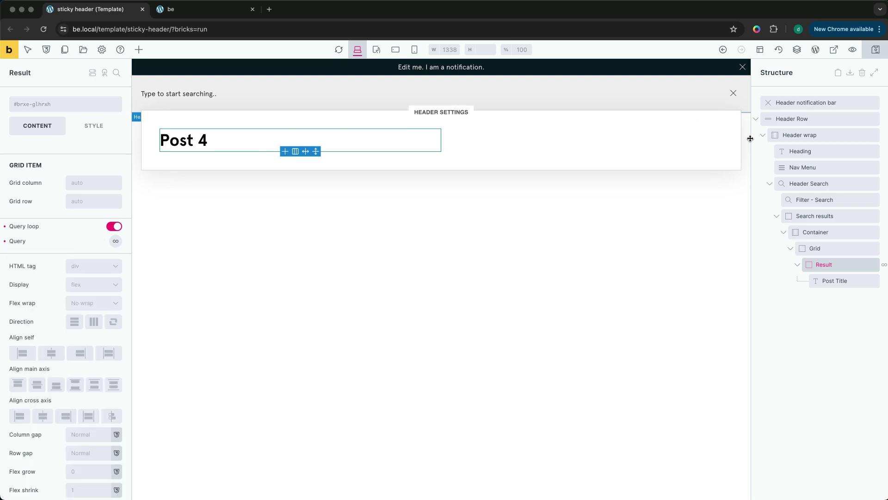
click(809, 232)
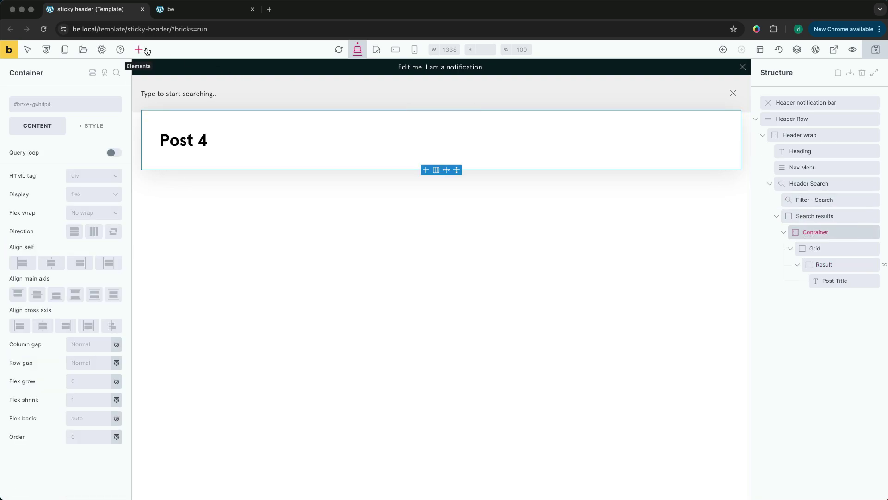
click(139, 49)
text(block)
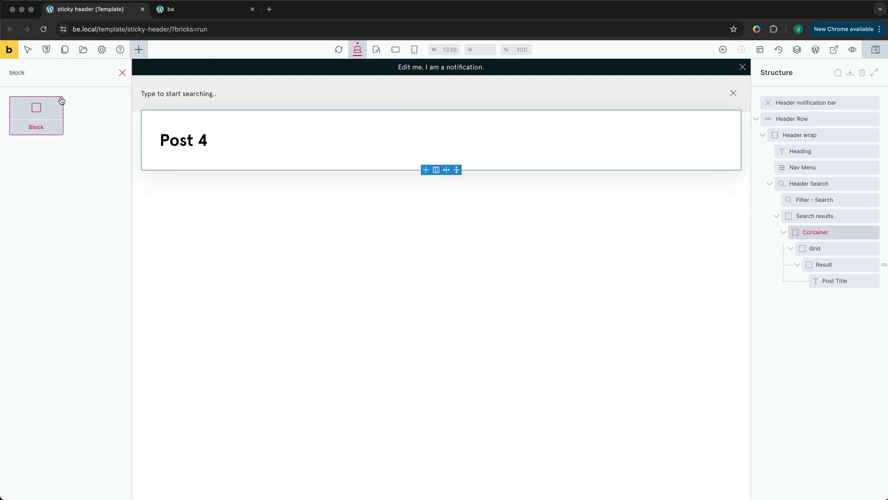
click(43, 109)
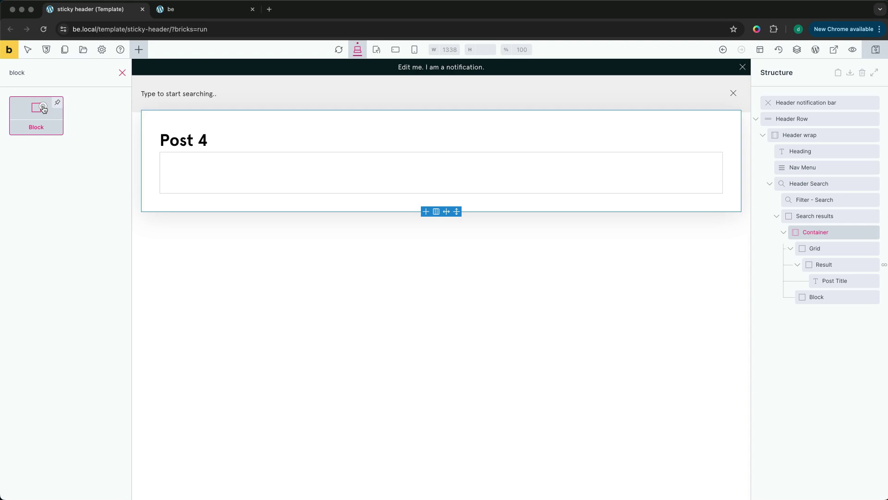
click(815, 297)
click(42, 326)
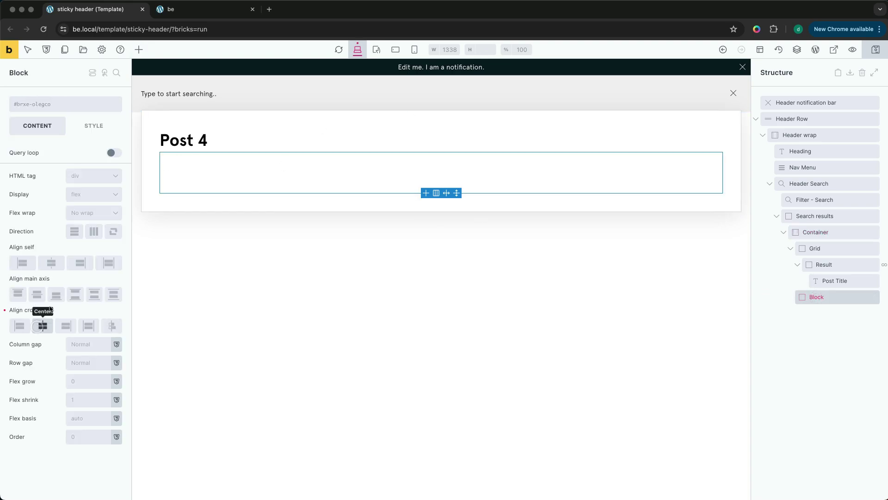
- Add a Pagination element to the block using the Result query with AJAX enabled
click(138, 50)
text(pag)
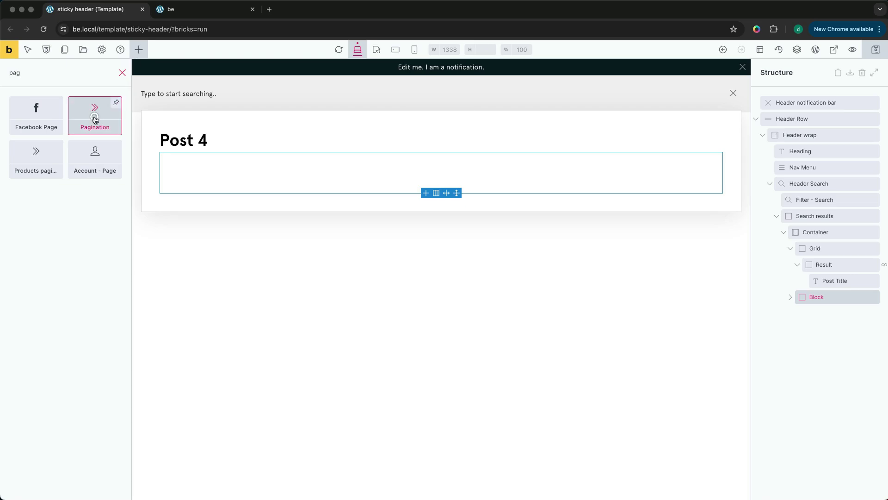
click(94, 118)
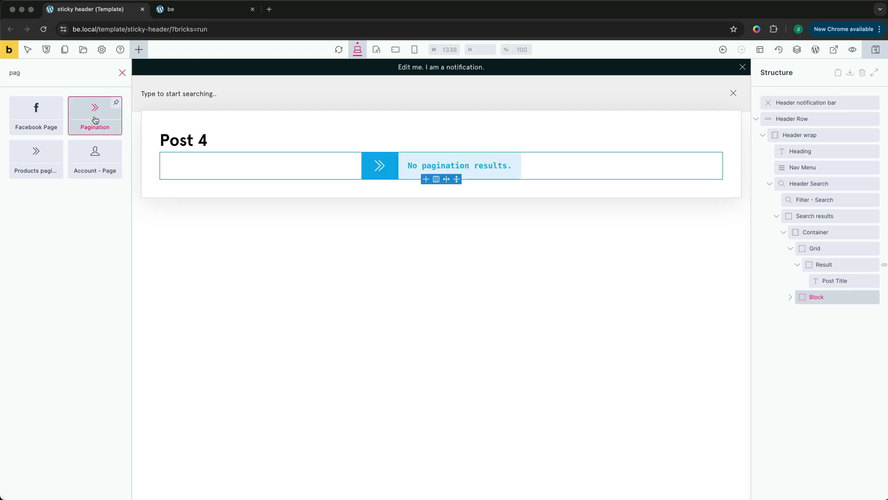
drag(500, 180, 499, 178)
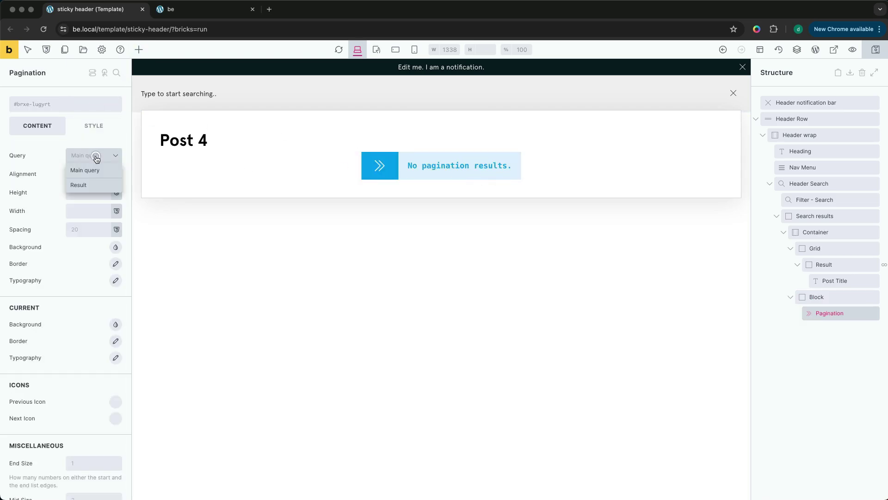
click(90, 186)
scroll(94, 258, down, 3)
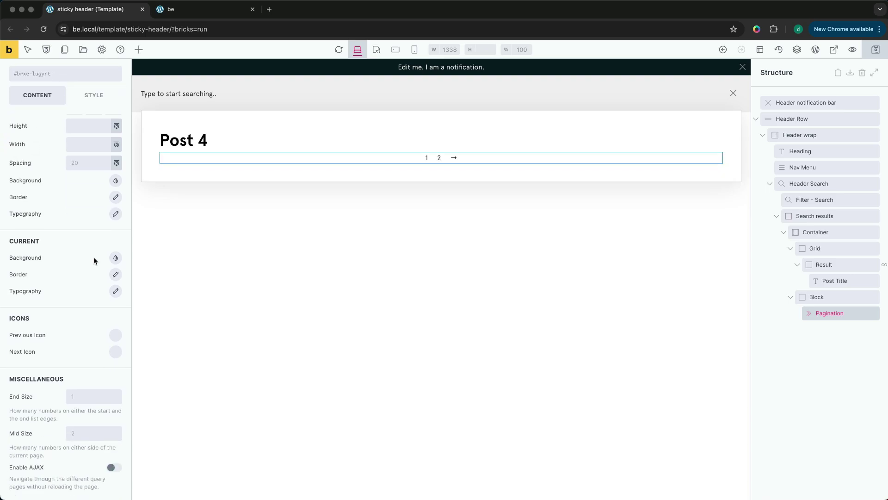
click(115, 469)
scroll(114, 471, up, 3)
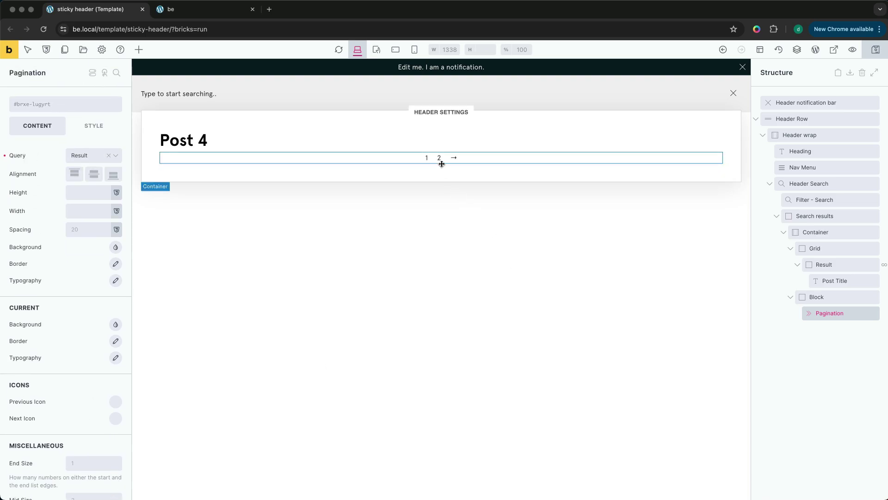
- Save the template and reload the be.local front-end page
click(876, 50)
click(208, 9)
click(205, 28)
key(Return)
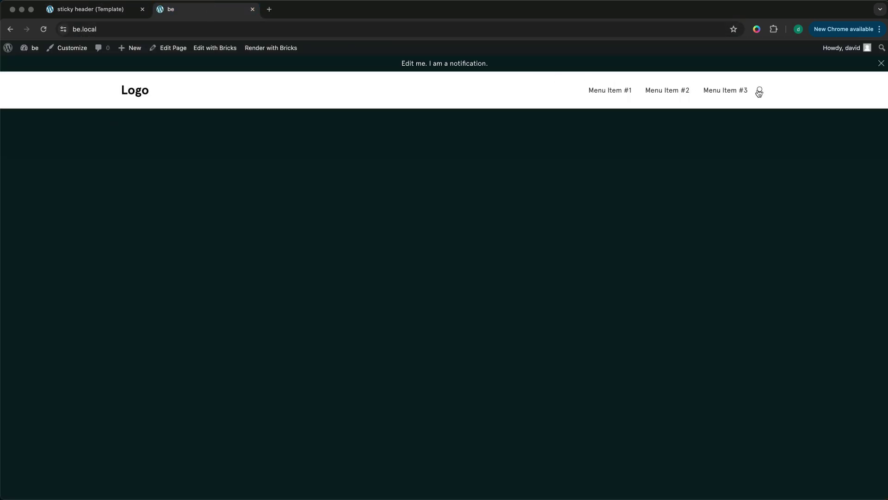
- Search 'post', page to results page 2 and back to 1, close search, return to builder
click(760, 90)
text(post)
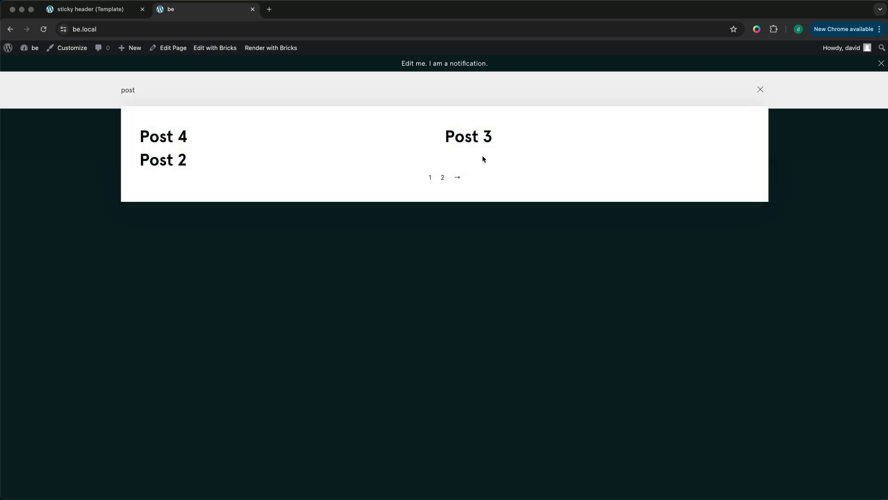
click(443, 178)
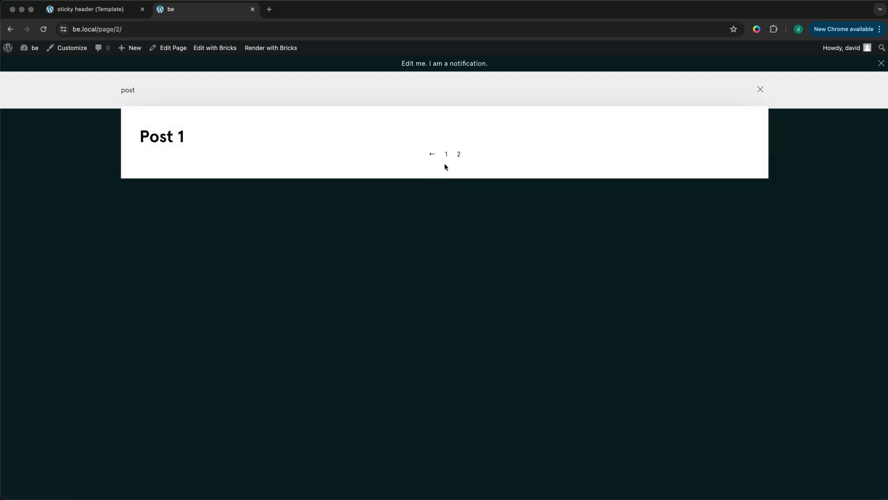
click(446, 154)
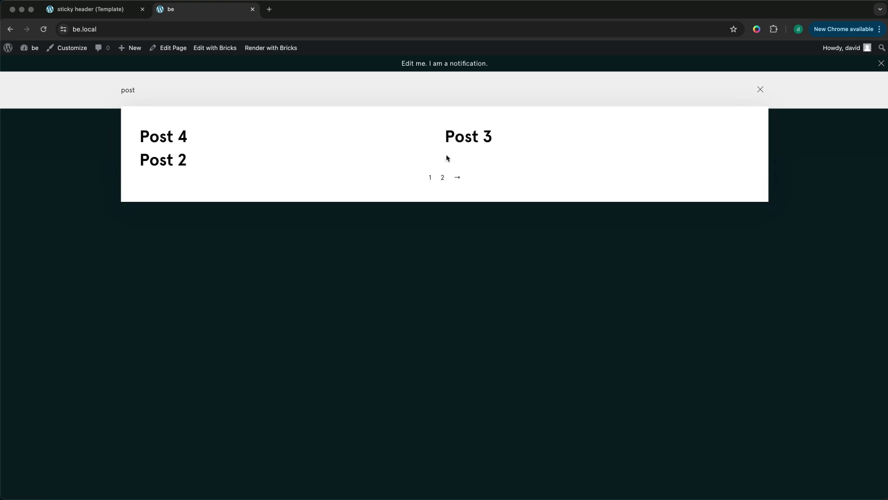
click(760, 89)
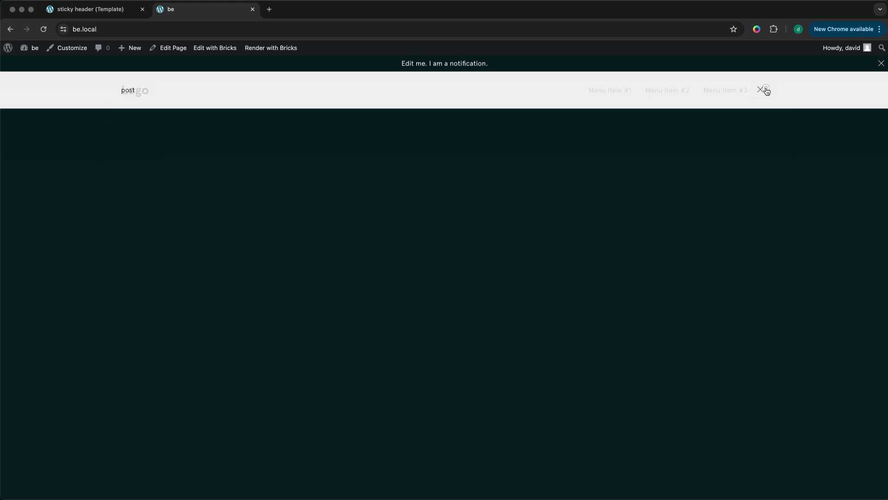
click(114, 10)
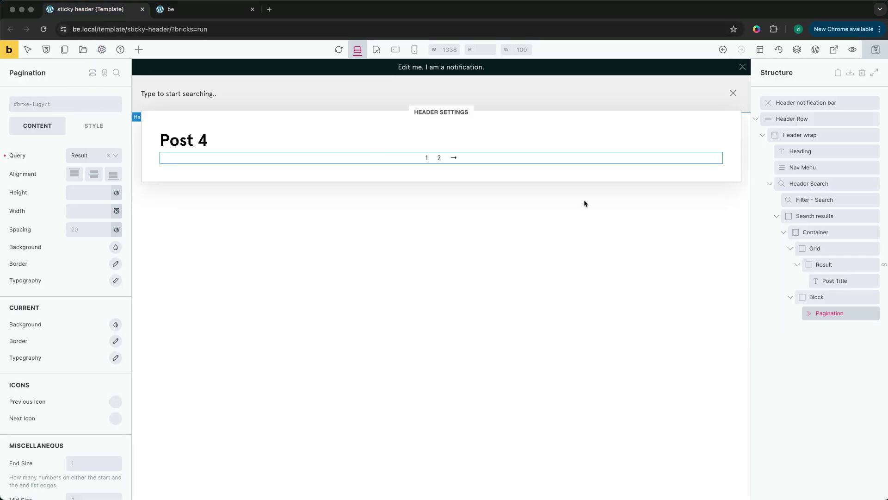
- Set Header Search layout to Below header with a form height reduced from 90
click(771, 184)
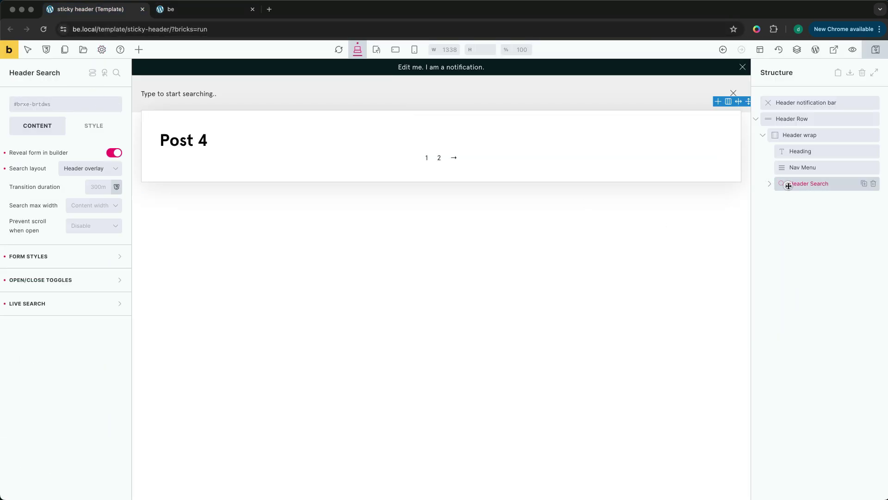
click(94, 170)
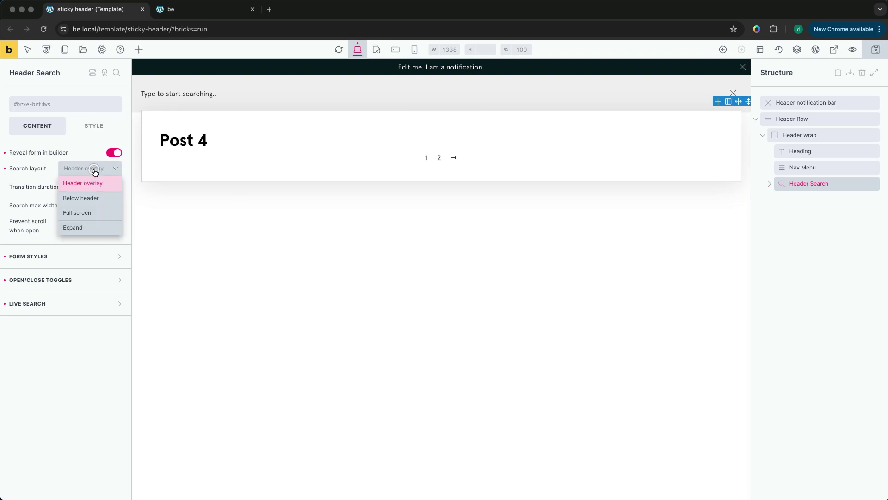
click(92, 198)
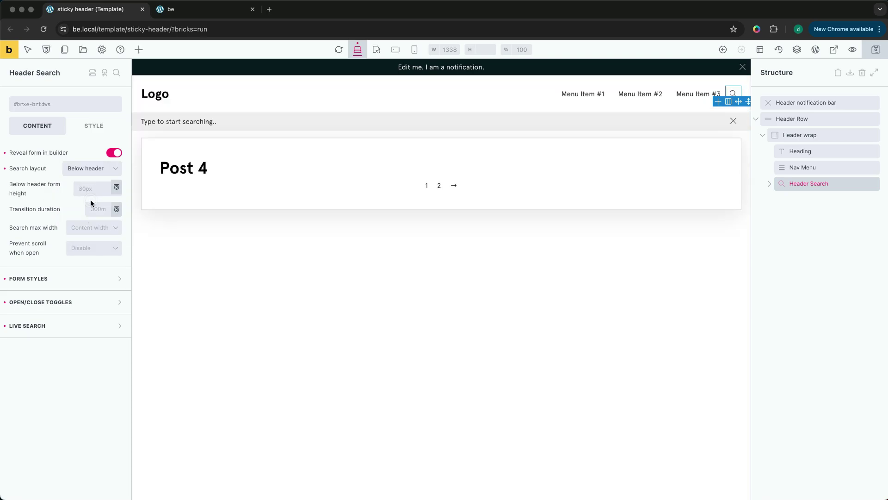
click(94, 190)
text(90)
key(Down)
key(Down)
key(Down)
key(Down)
key(Down)
key(Down)
key(Down)
key(Down)
key(Down)
key(Down)
key(Down)
key(Down)
key(Down)
key(Down)
key(Down)
key(Down)
key(Down)
key(Down)
key(Down)
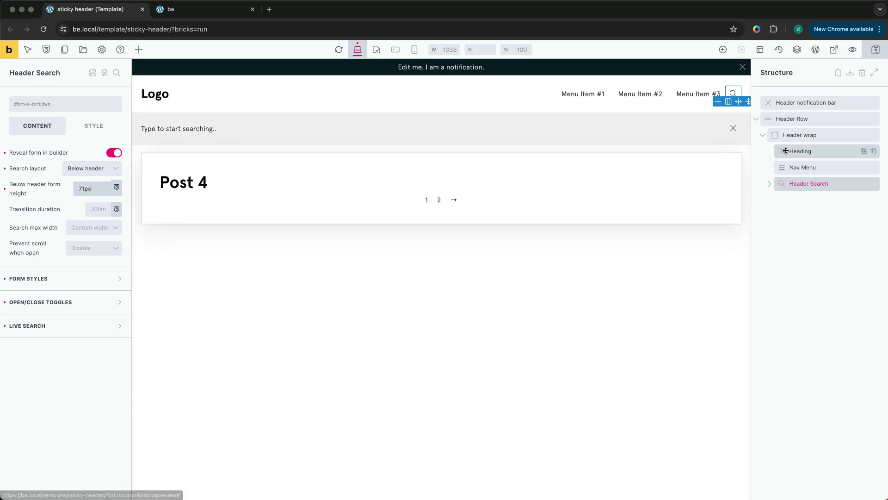
- Clear the Search results element's 1em top margin and save the template
click(770, 184)
click(790, 217)
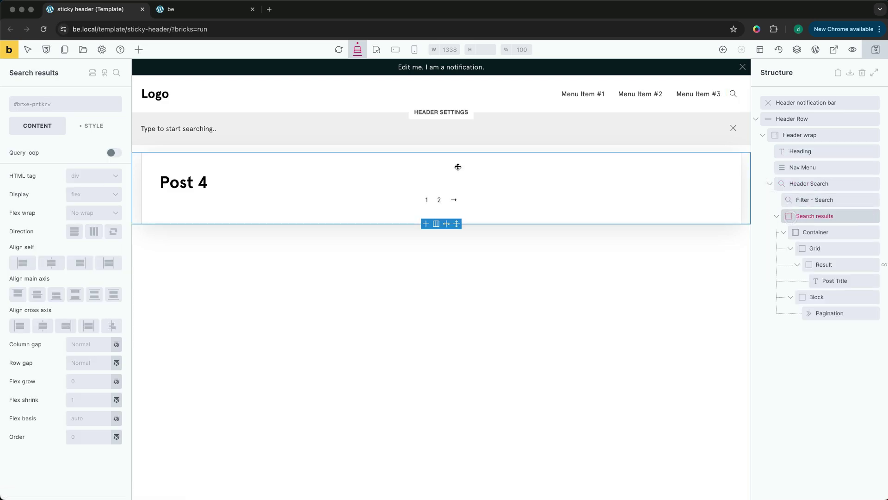
click(100, 126)
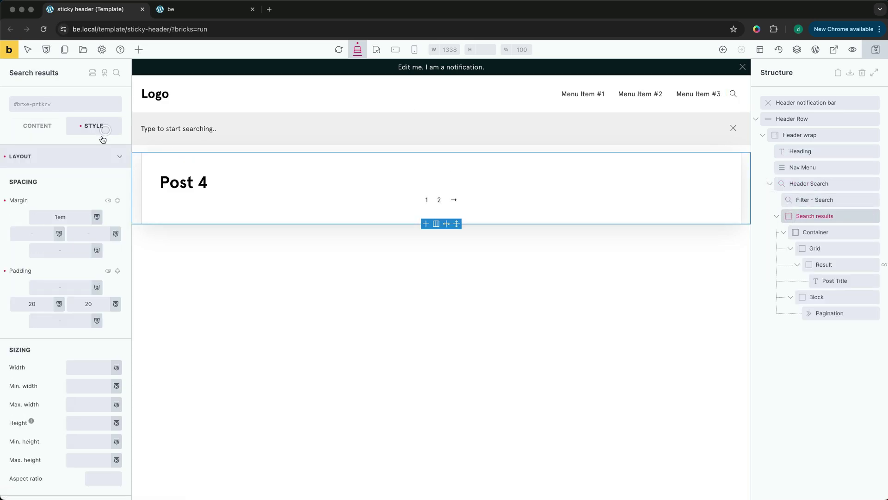
click(4, 200)
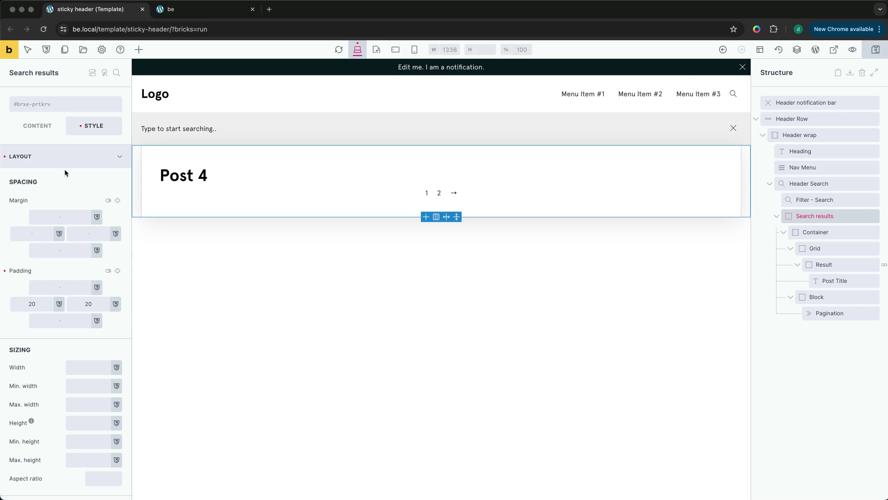
click(69, 157)
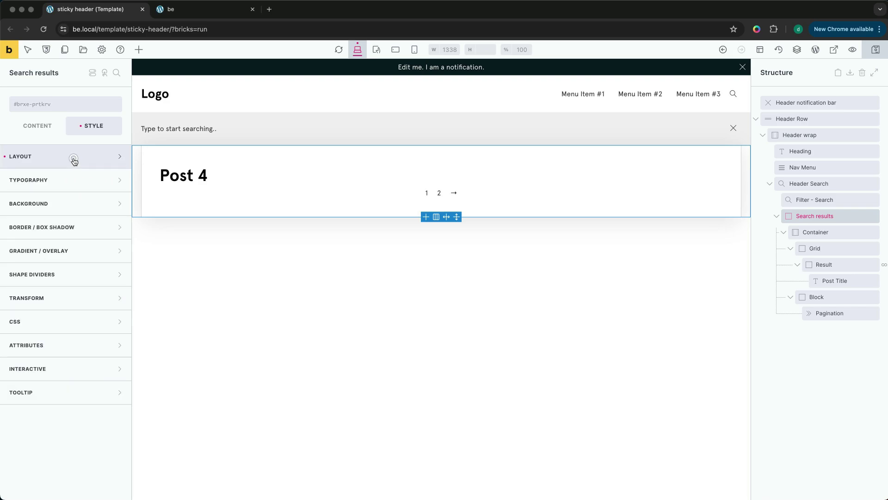
click(879, 50)
- Reload be.local, search 'pos' in the below-header bar to list Posts 4, 3 and 2, then return
click(208, 9)
click(212, 28)
key(Return)
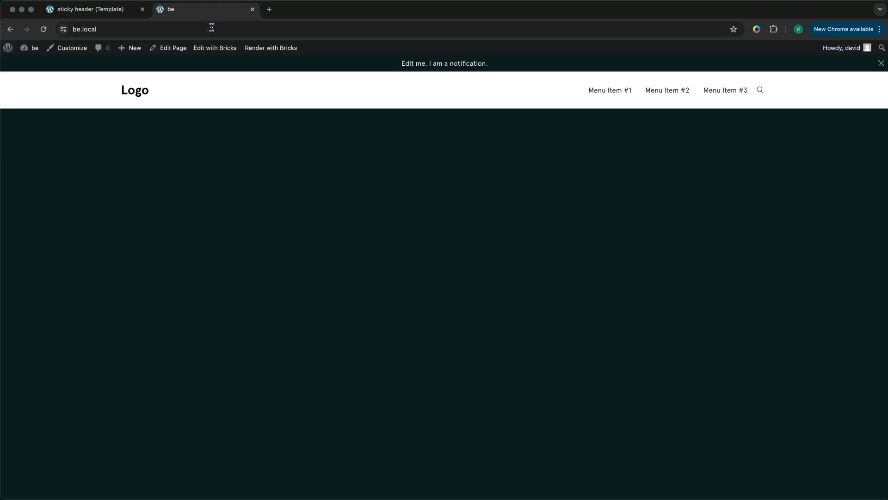
click(761, 90)
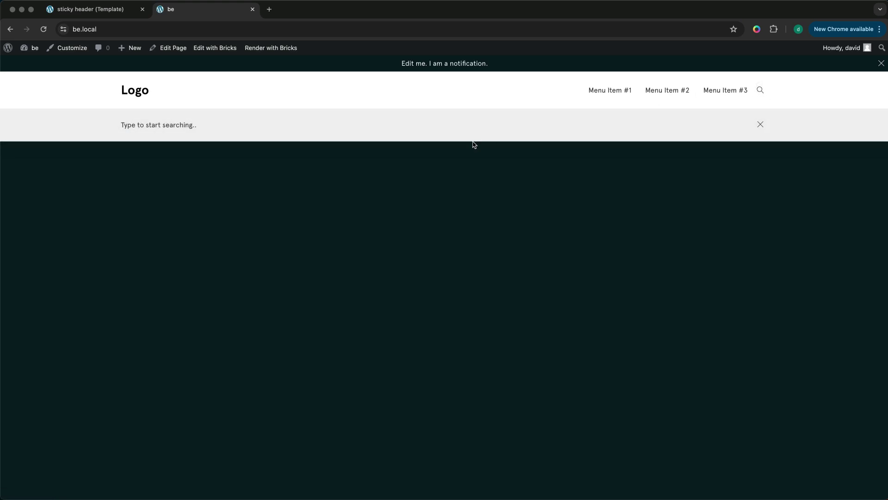
text(post)
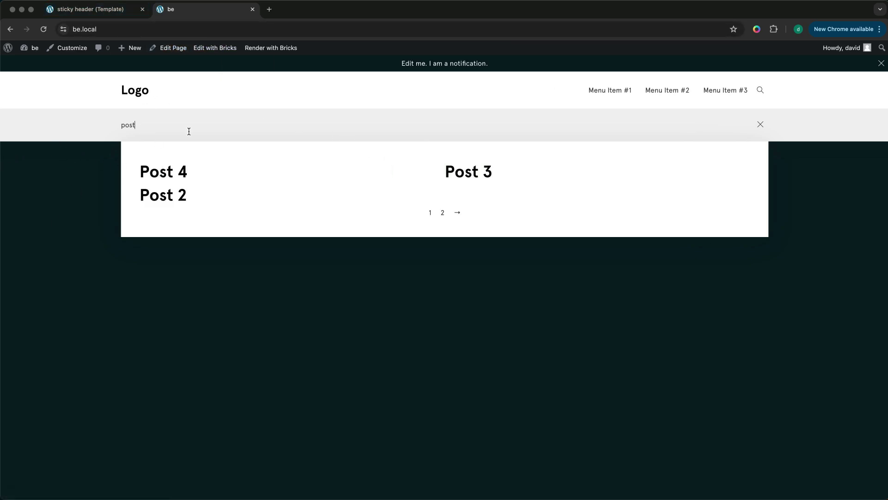
click(107, 11)
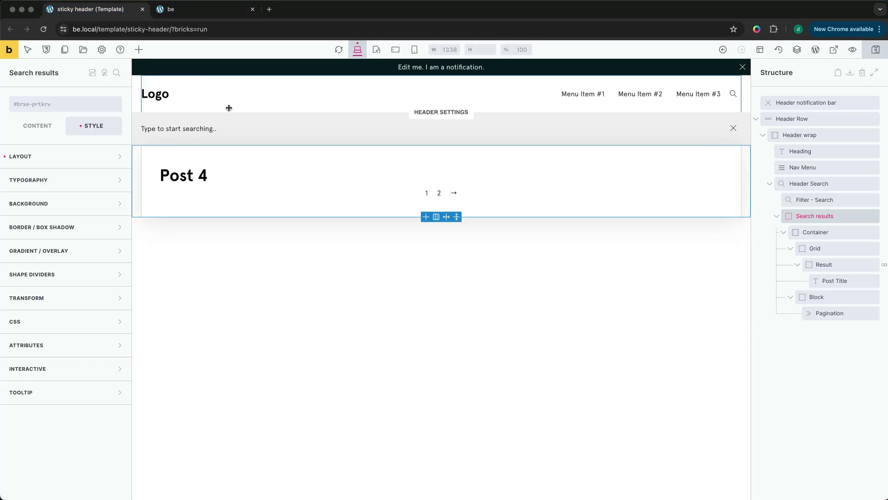
- Give the full-width Search results section a #f3f3f3 background colour
click(797, 49)
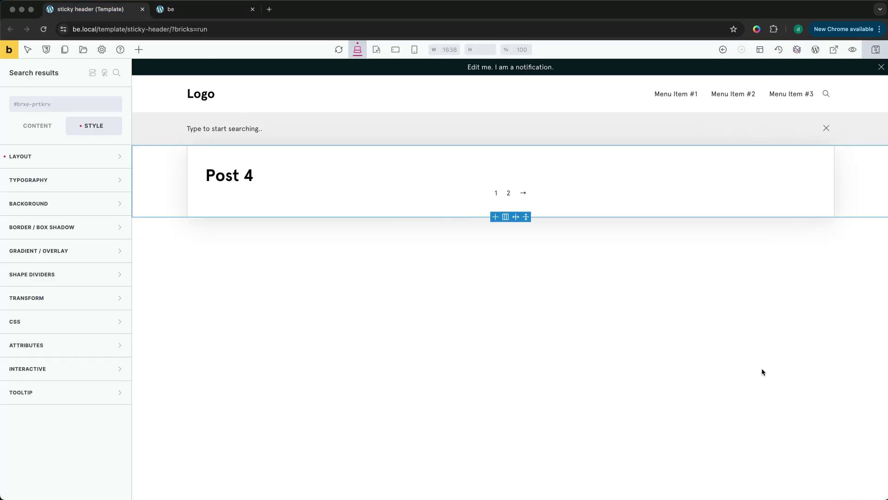
click(821, 212)
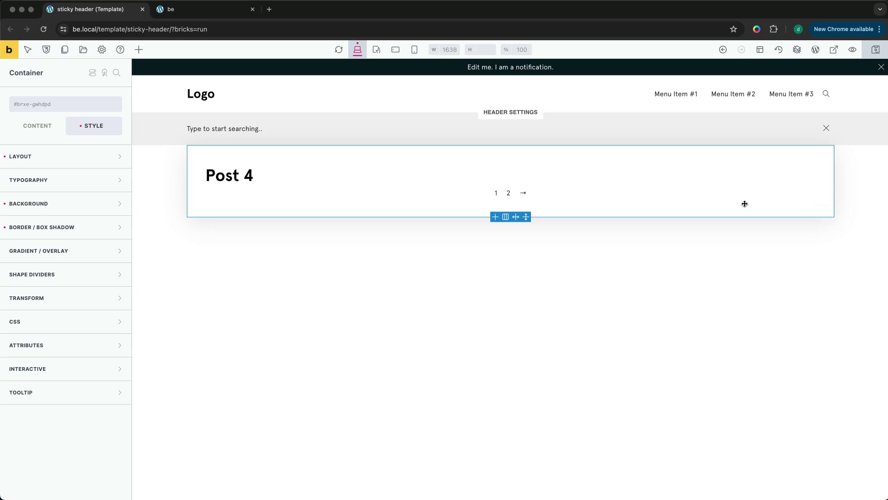
click(53, 226)
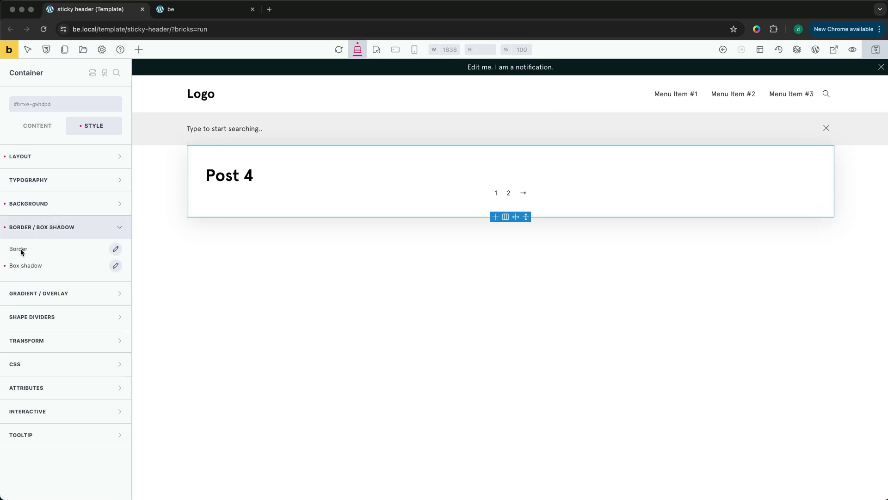
click(57, 227)
click(145, 171)
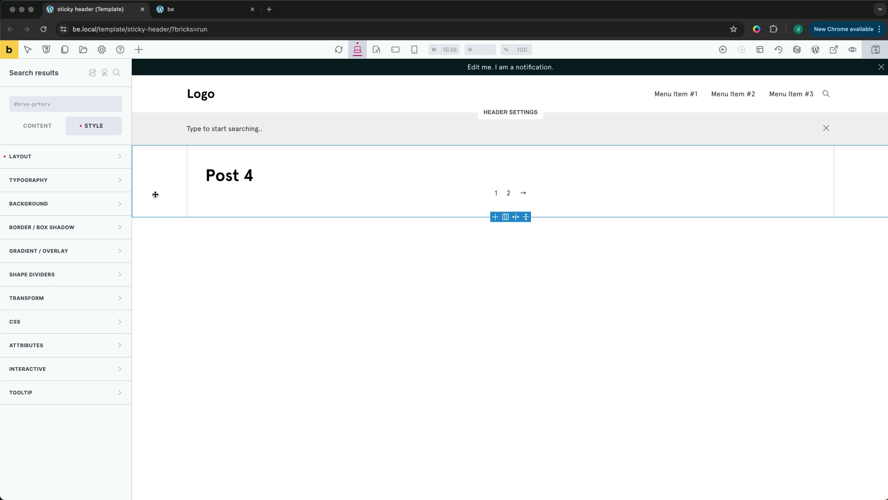
click(59, 200)
click(114, 227)
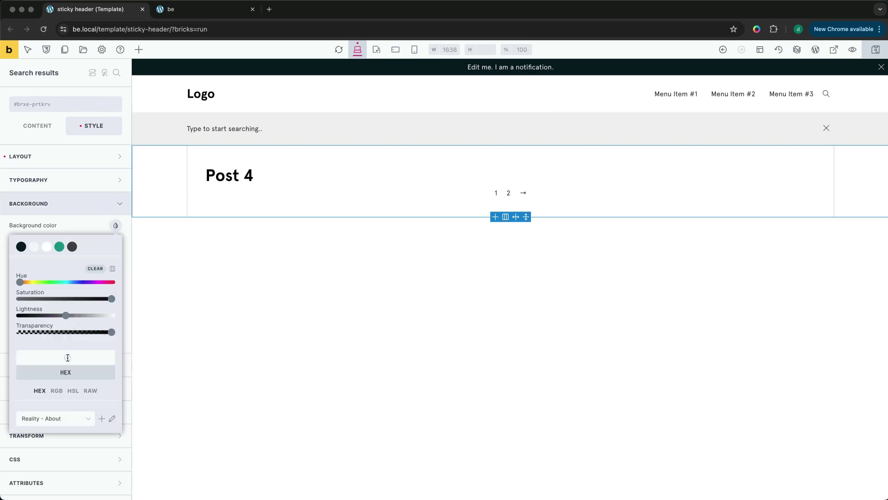
text(#f3f3f3)
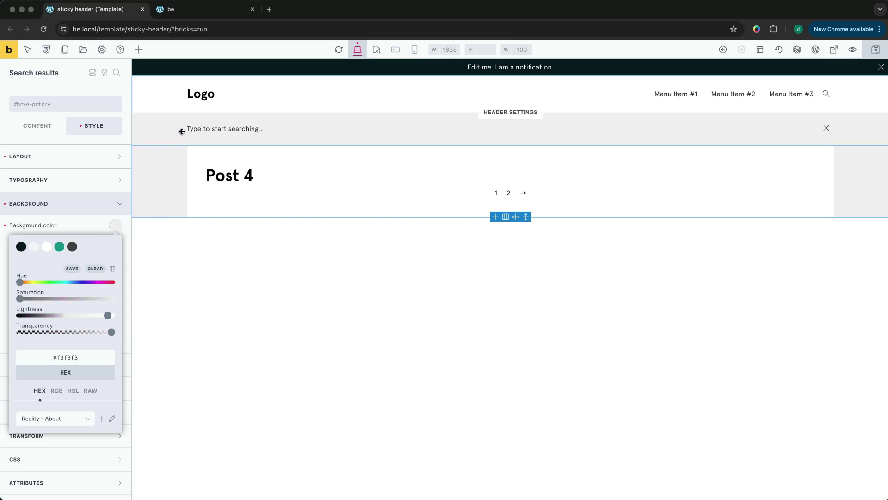
- Set the results container's bottom margin to 1em, then raise it to 2em
click(192, 203)
click(86, 159)
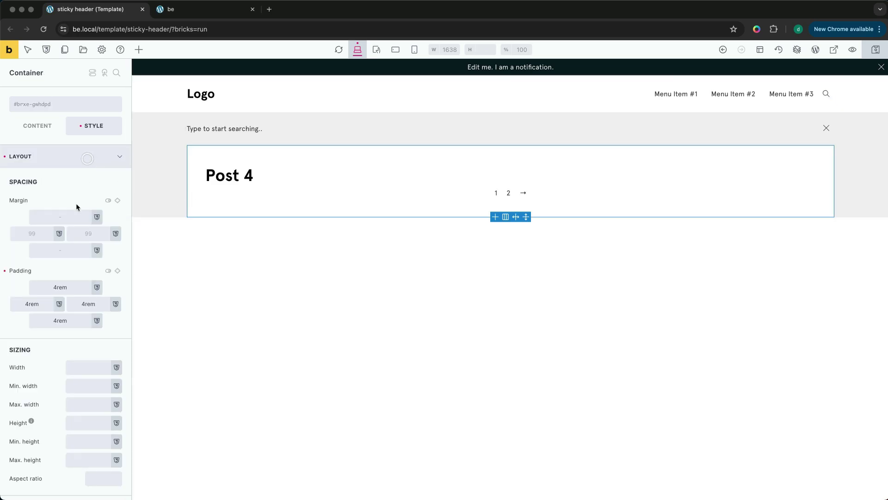
click(65, 251)
text(1em)
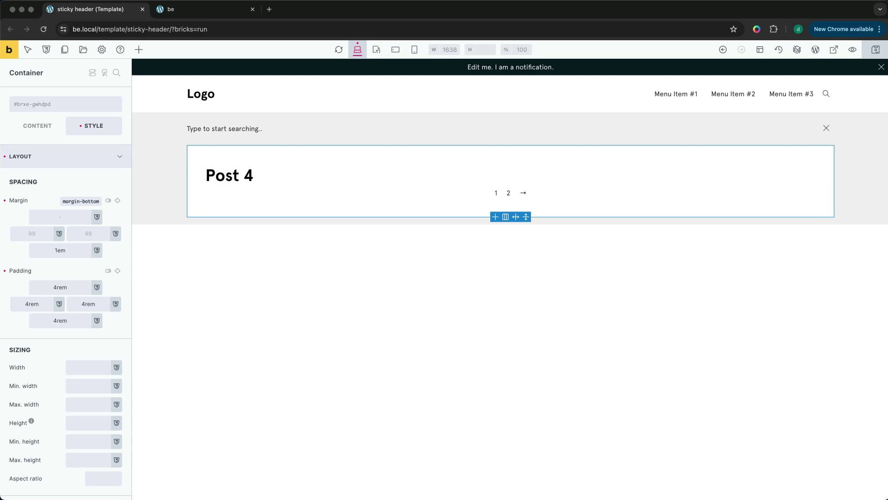
key(Up)
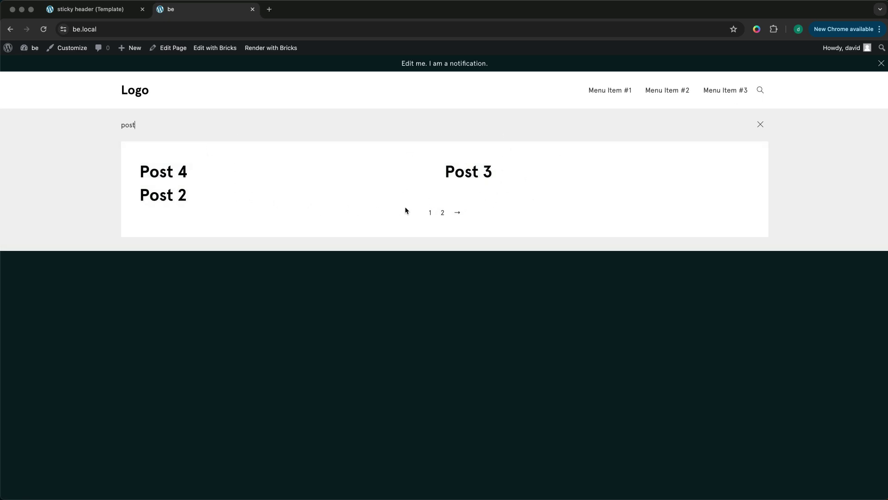
- Page the be.local results to page 2 and back to 1, then return to the sticky header template
click(442, 213)
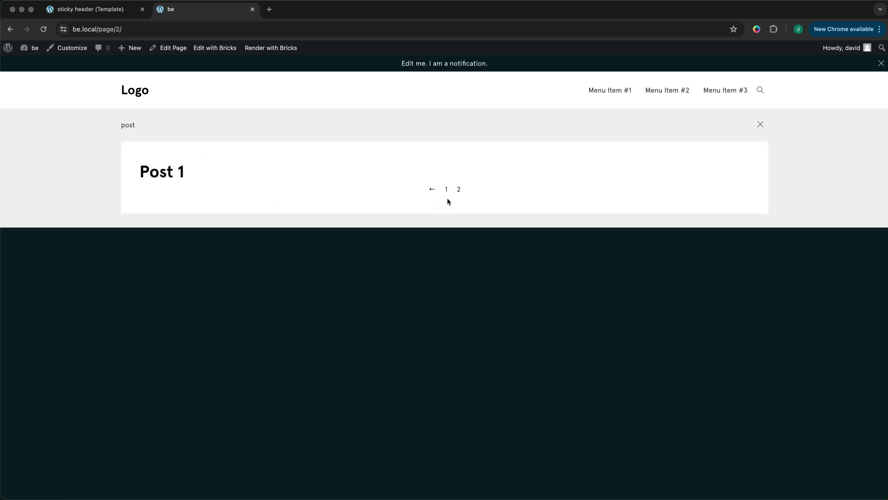
click(447, 192)
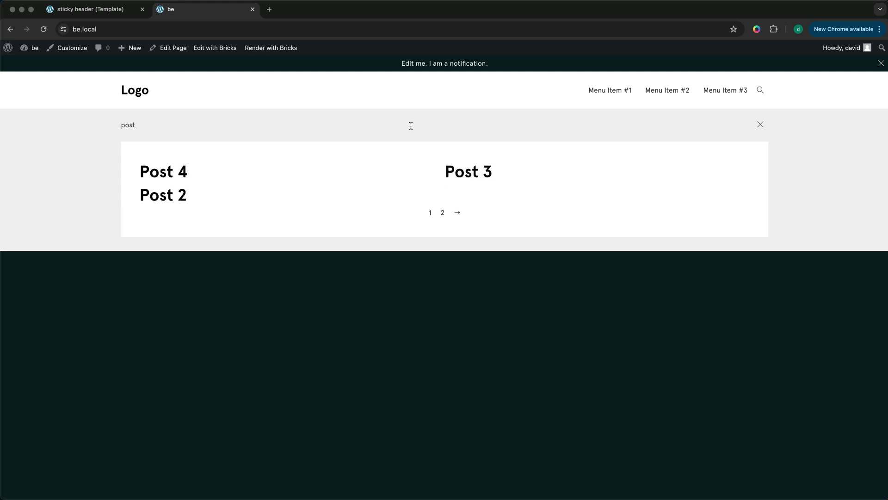
click(124, 13)
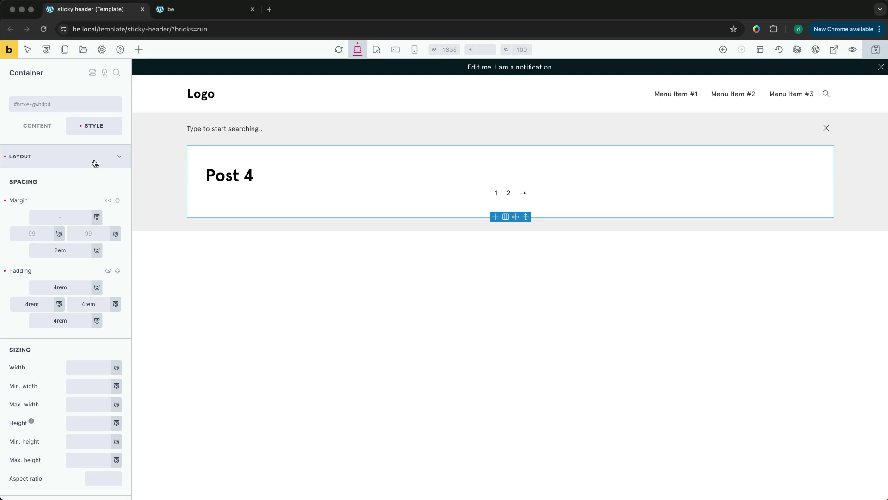
- Remove the container's bottom margin and the Search results' grey background
click(5, 201)
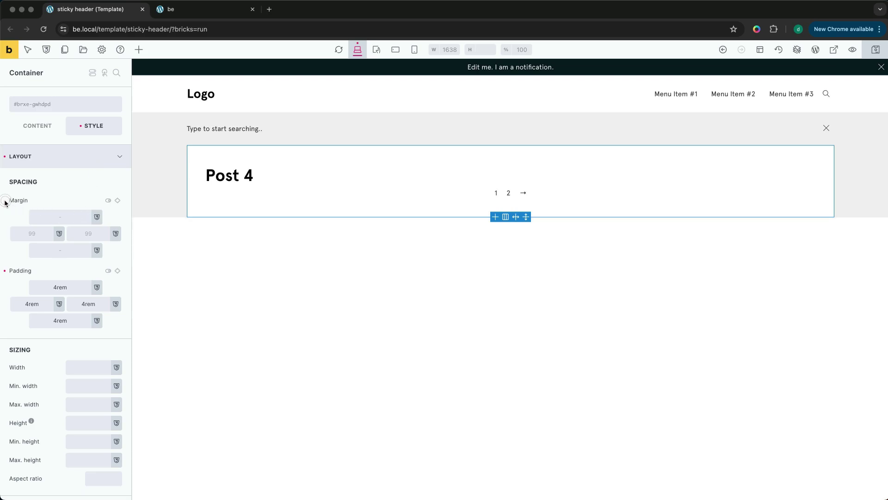
click(155, 165)
click(78, 164)
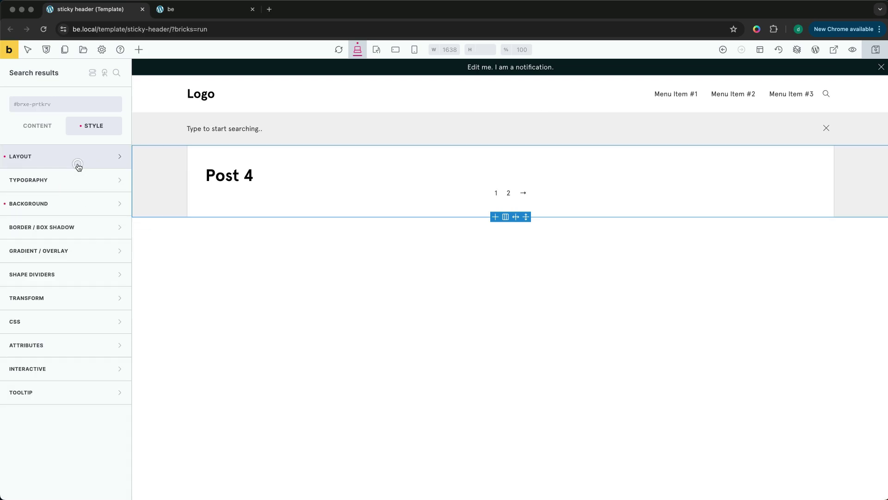
click(5, 203)
- Give the results container a box shadow of X 0, Y 10, blur 50 in faint translucent black
click(209, 202)
click(79, 228)
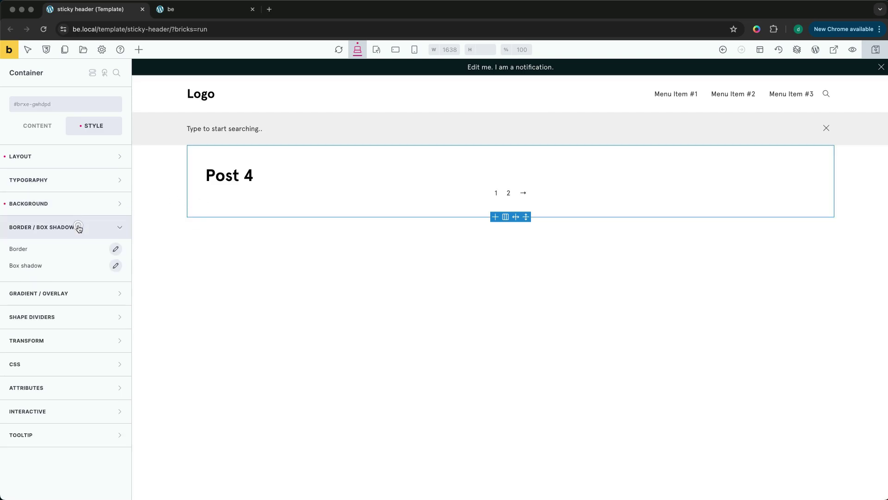
click(116, 266)
click(86, 305)
text(0)
key(Tab)
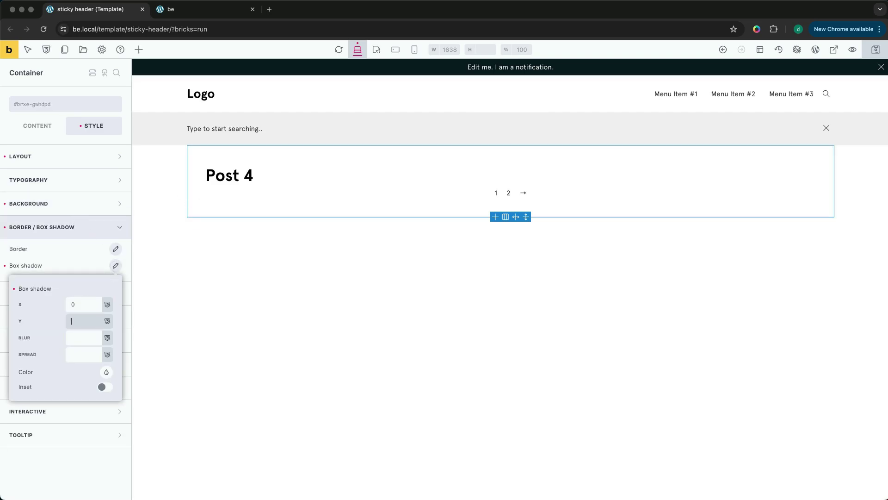
key(Tab)
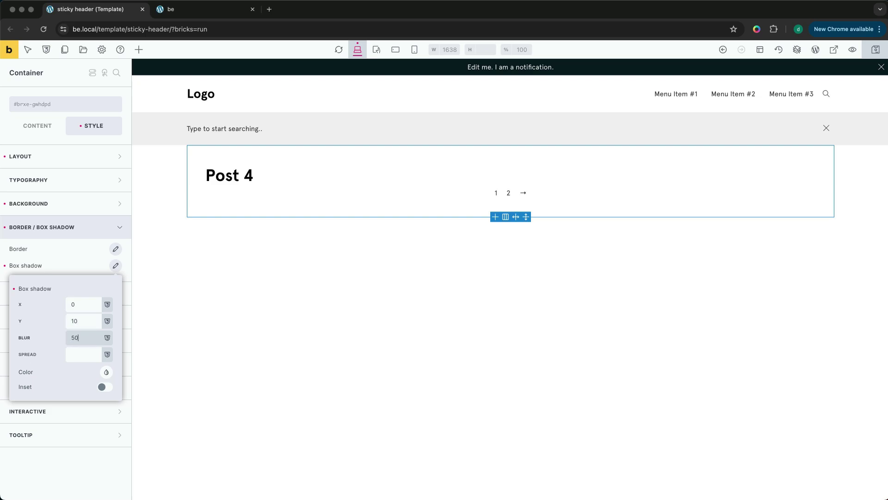
click(106, 372)
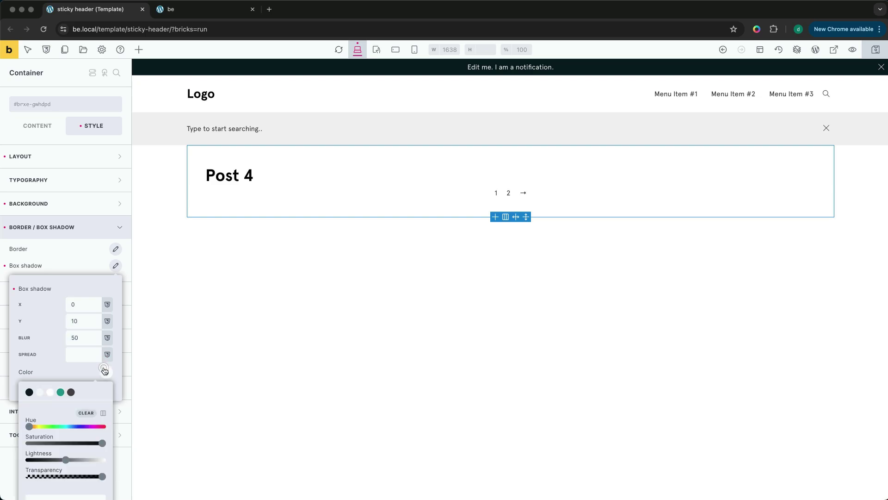
click(38, 477)
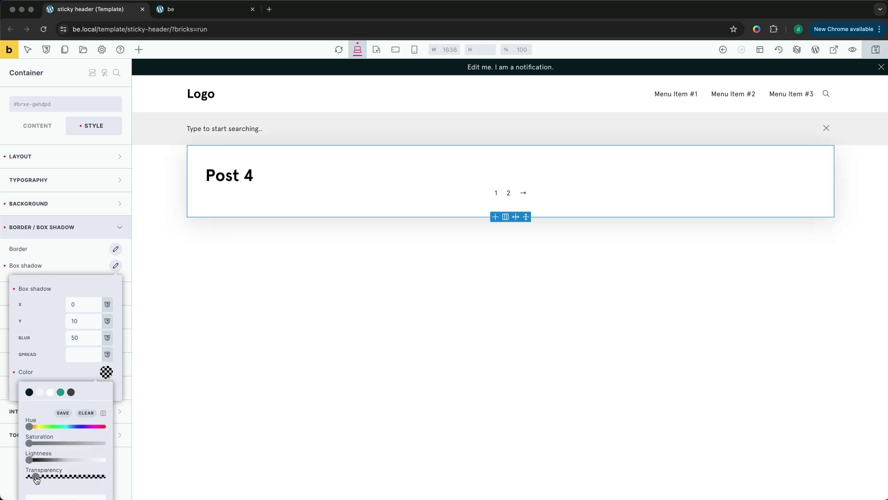
click(261, 182)
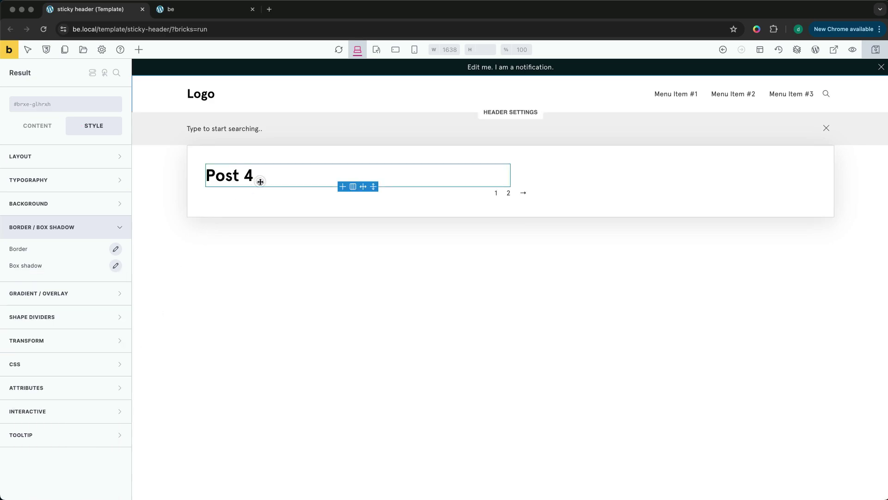
- Set the Grid's template columns to 1fr 1fr 1fr and link the post title to its post
click(797, 49)
click(838, 248)
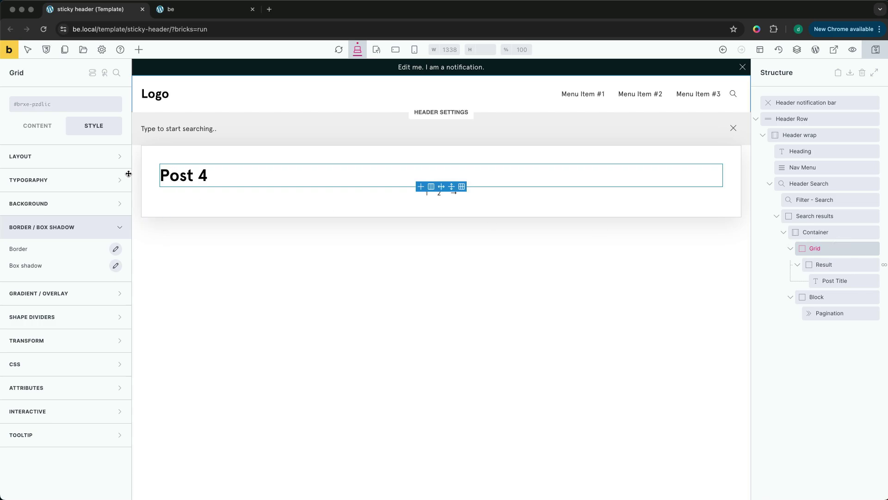
click(47, 131)
click(47, 244)
text(1fr 1fr)
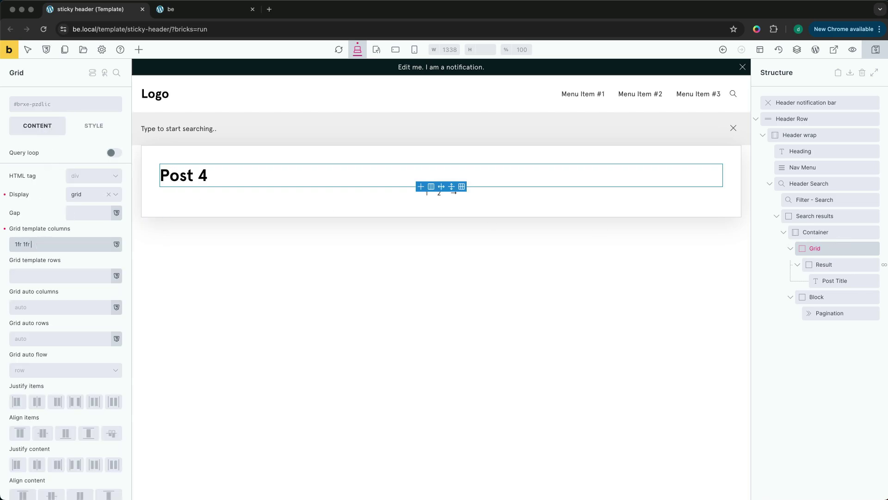
text( 1fr)
click(200, 174)
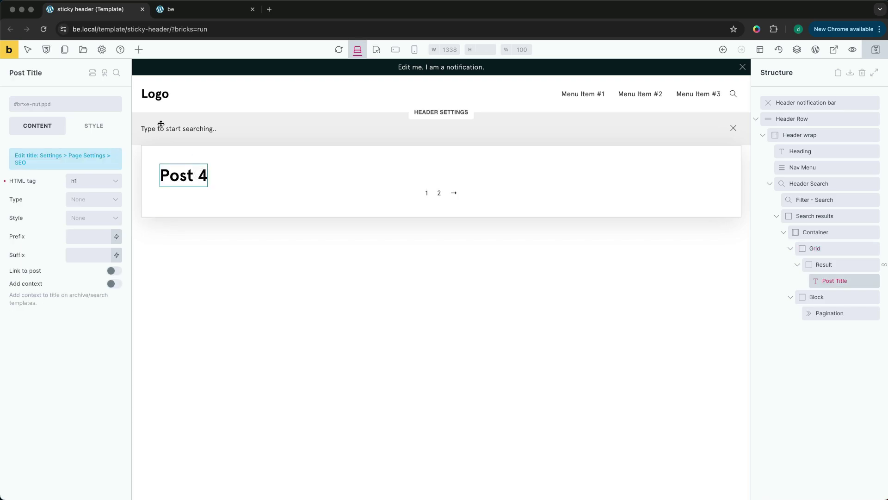
click(115, 271)
- Add an Image element below the post title, sourced from the {featured_image} dynamic data
click(138, 59)
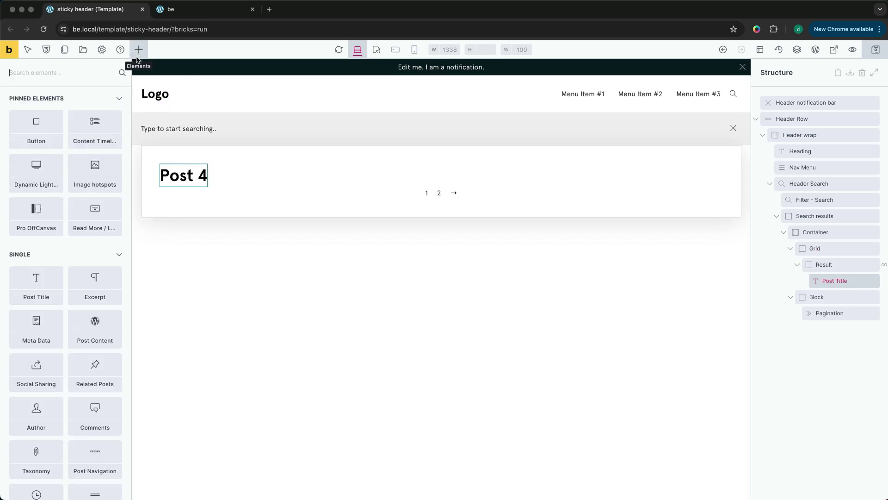
text(image)
click(40, 119)
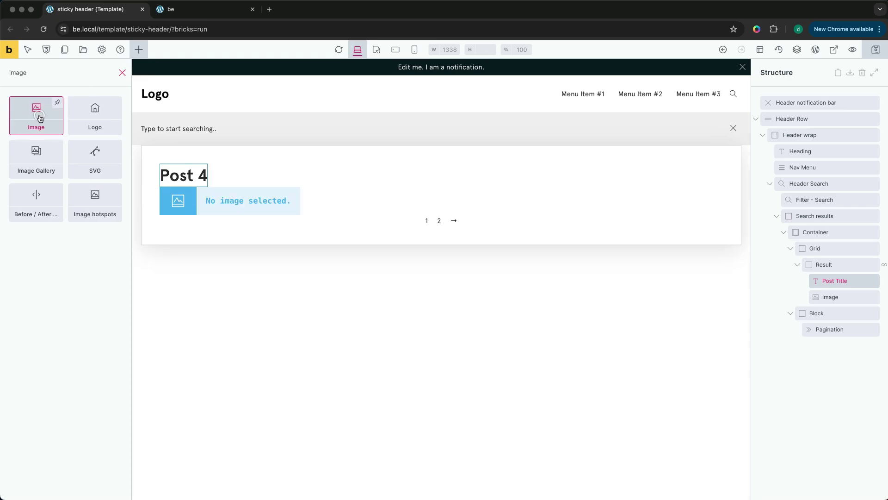
click(287, 204)
click(116, 186)
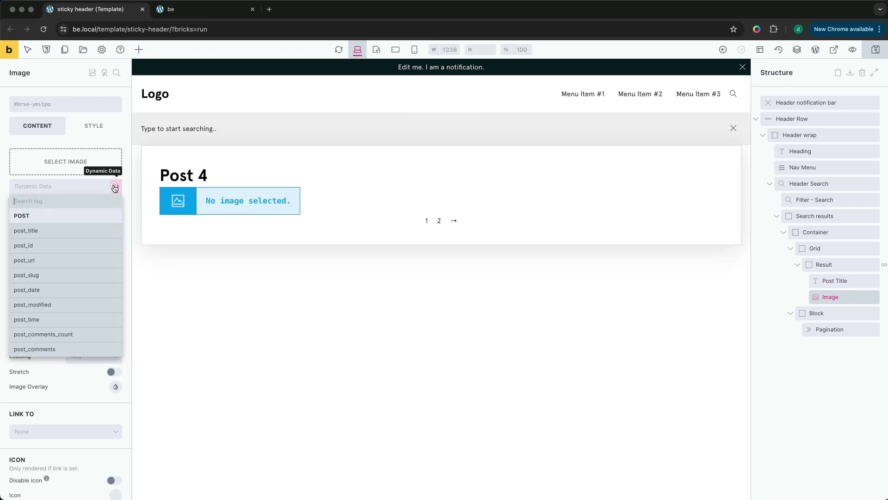
text(feat)
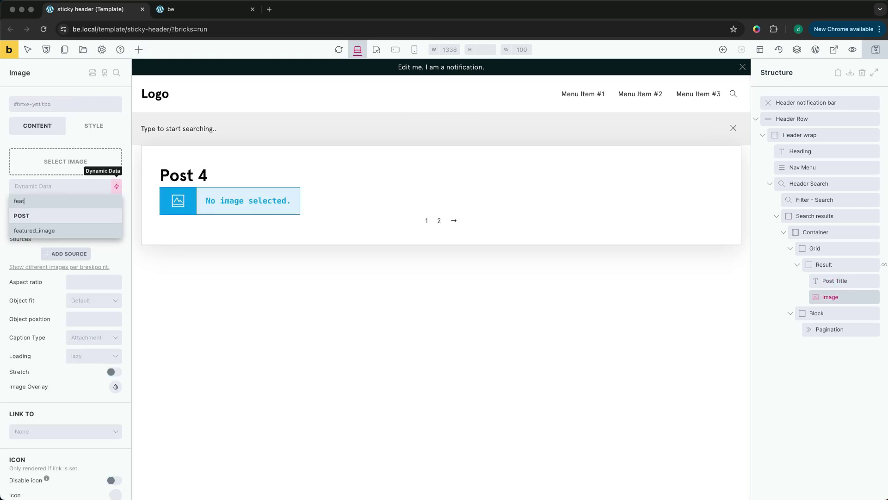
click(76, 227)
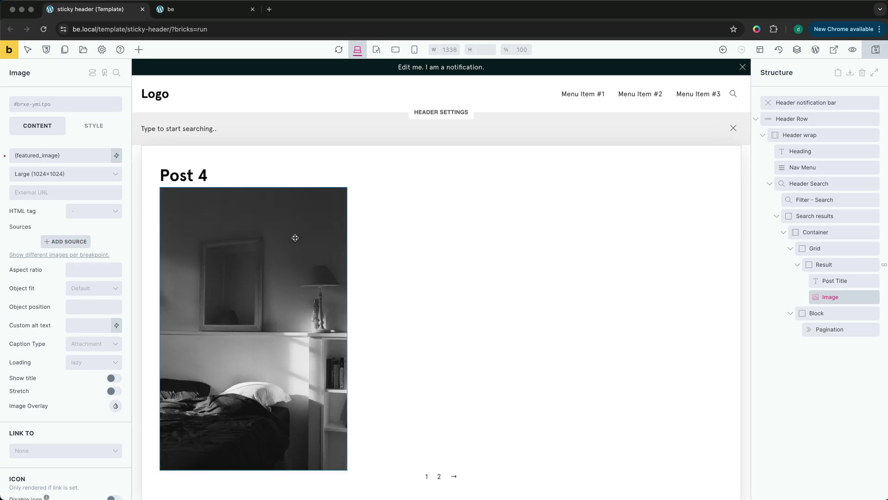
- Turn off live search on the Result query so posts preview in the builder
click(842, 266)
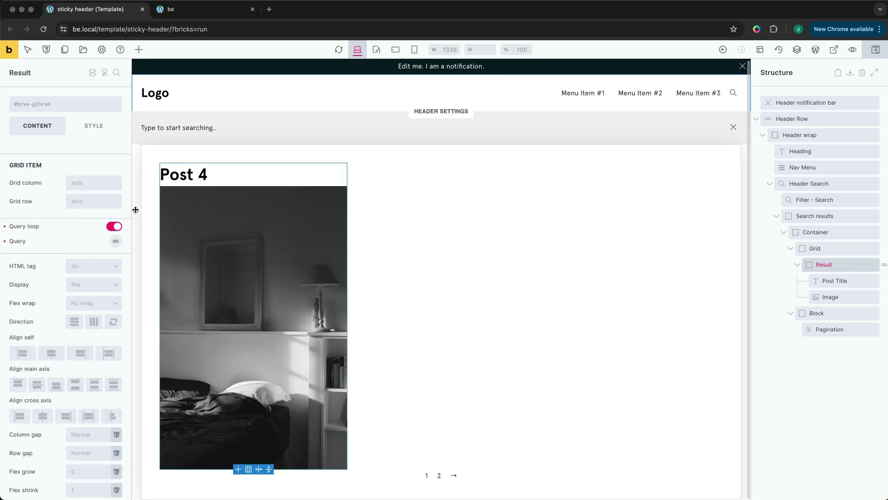
click(116, 241)
scroll(90, 290, down, 10)
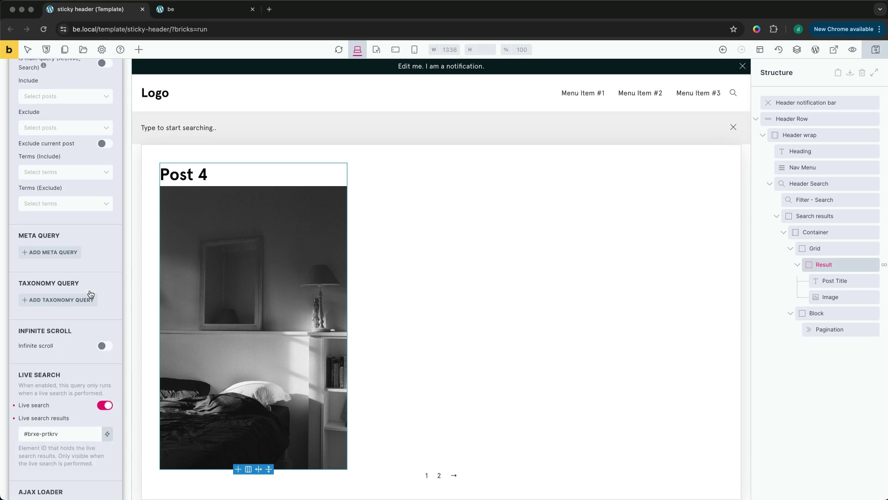
click(104, 376)
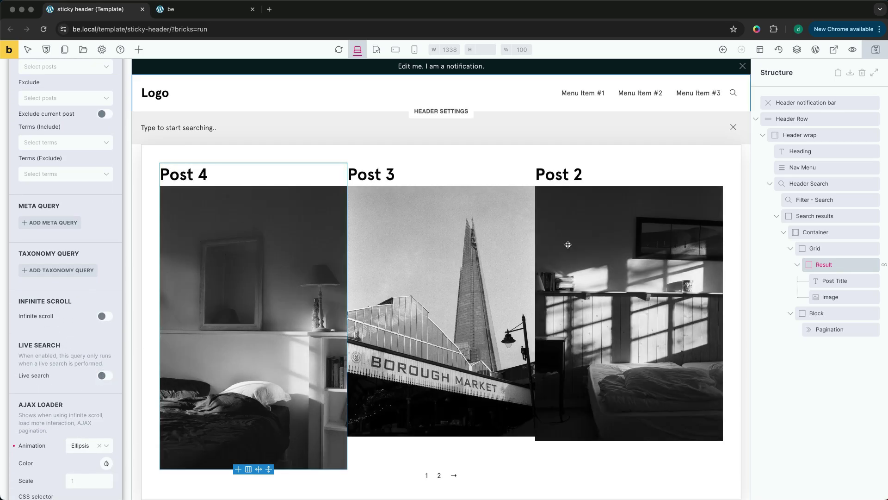
- Give the featured image a 2/1 aspect ratio with Cover object fit
click(829, 297)
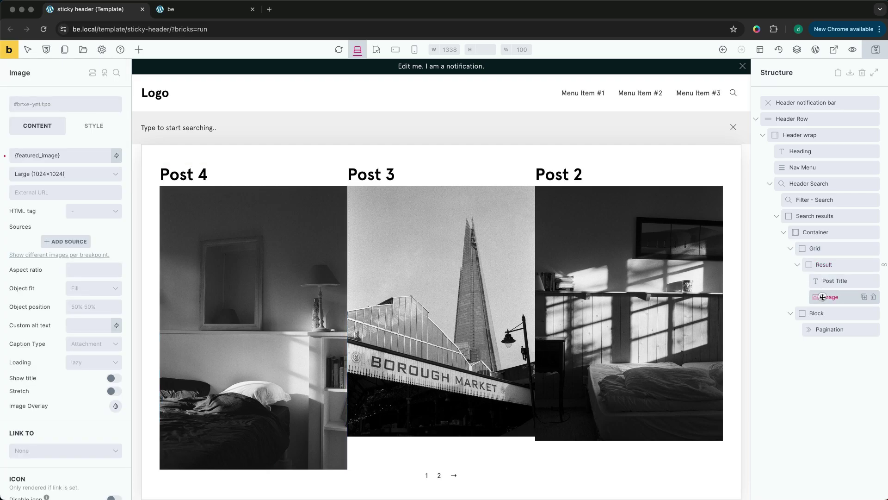
scroll(111, 243, down, 1)
click(99, 254)
text(2)
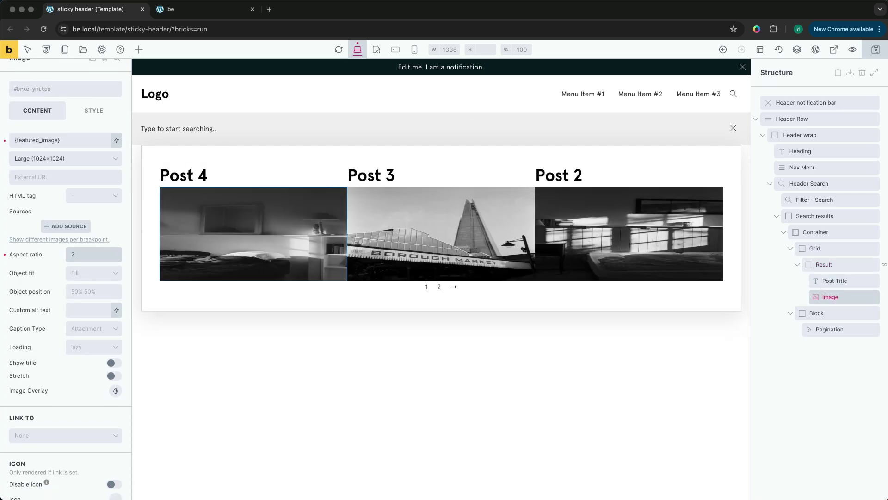
text(/1)
click(98, 277)
click(89, 298)
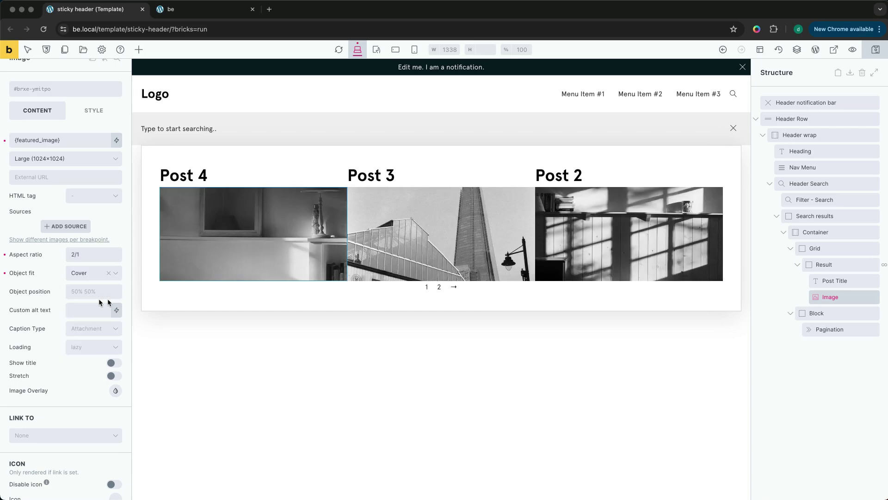
- Set the Grid's column gap to 1em
click(820, 252)
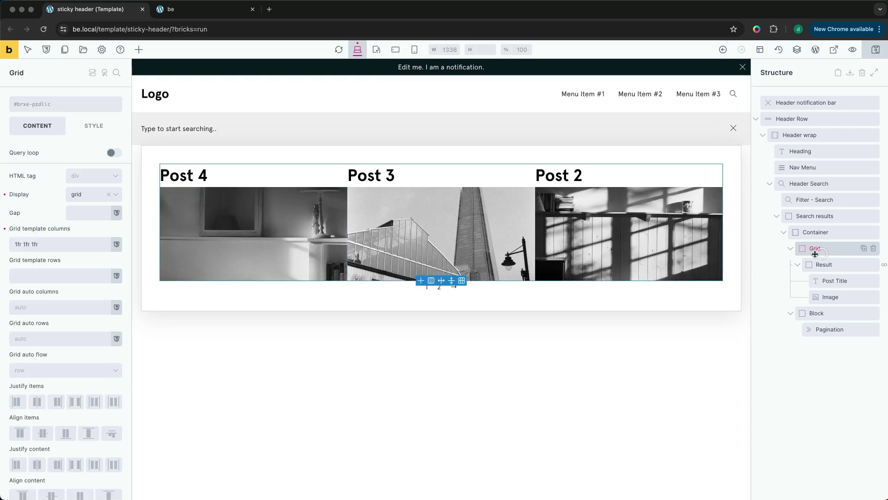
click(91, 213)
text(1em)
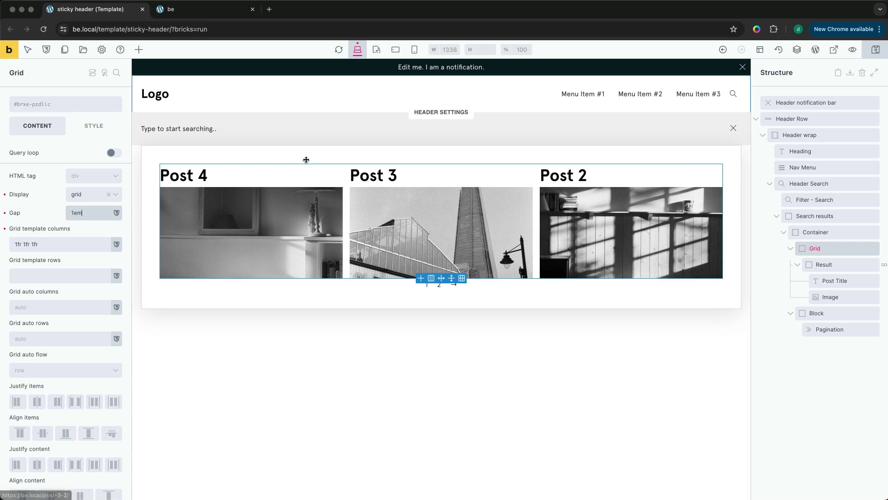
- Add a Block to the results container and move it above the Grid
click(799, 231)
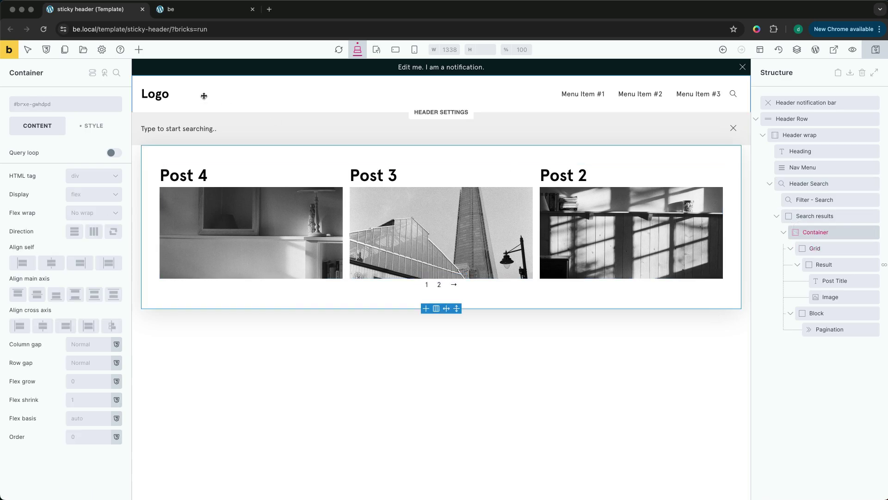
click(143, 57)
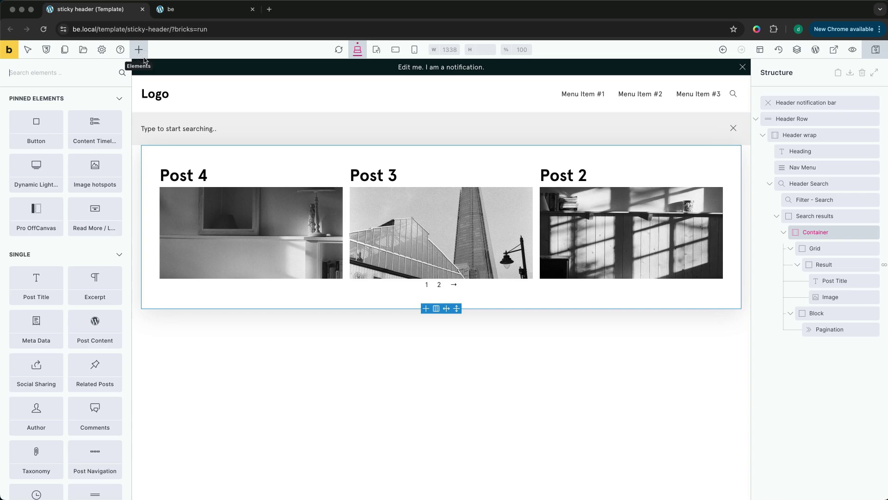
text(block)
click(37, 115)
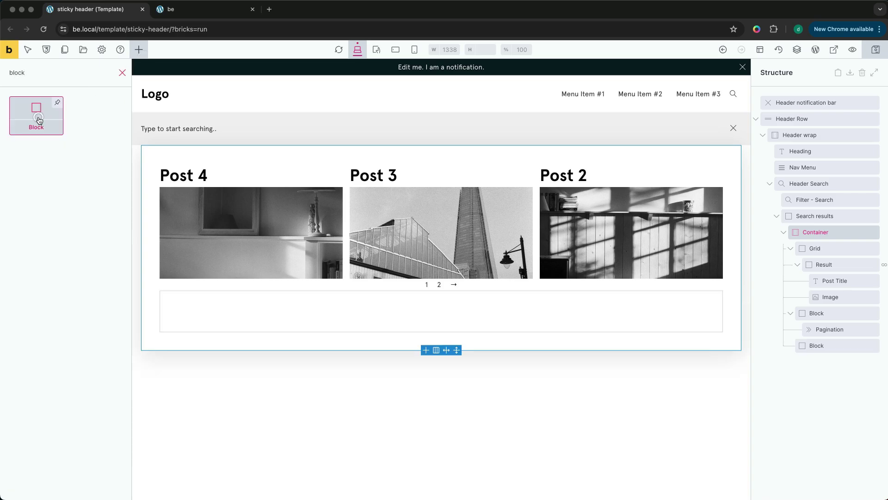
drag(806, 347, 828, 248)
- Insert a Heading into the new block and change its text to 'Search results'
click(546, 190)
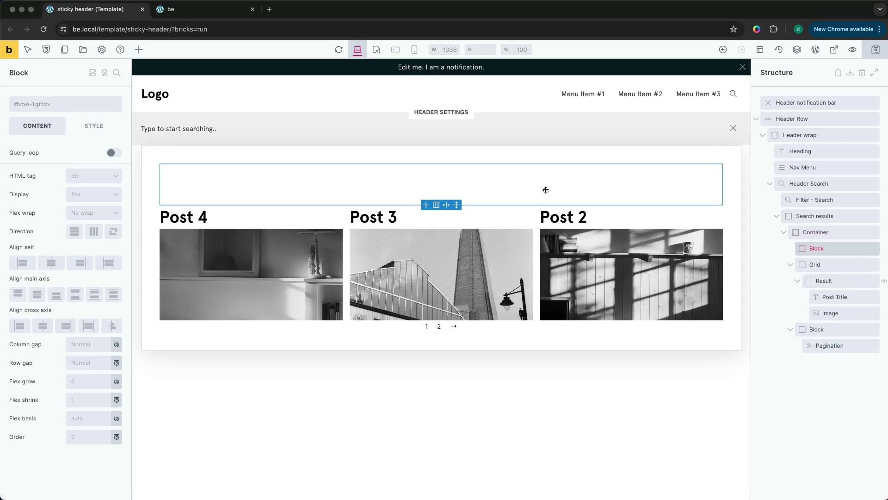
click(139, 50)
text(he)
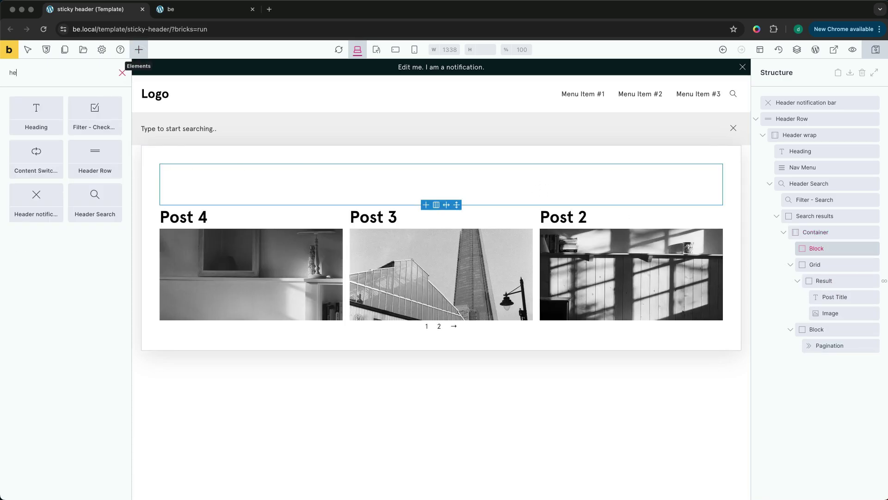
text(ad)
click(41, 110)
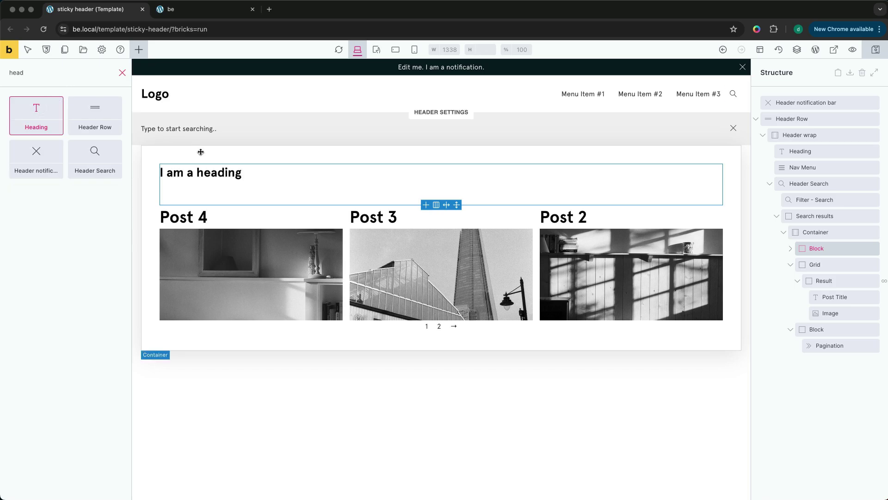
drag(83, 155, 10, 156)
text(Sre)
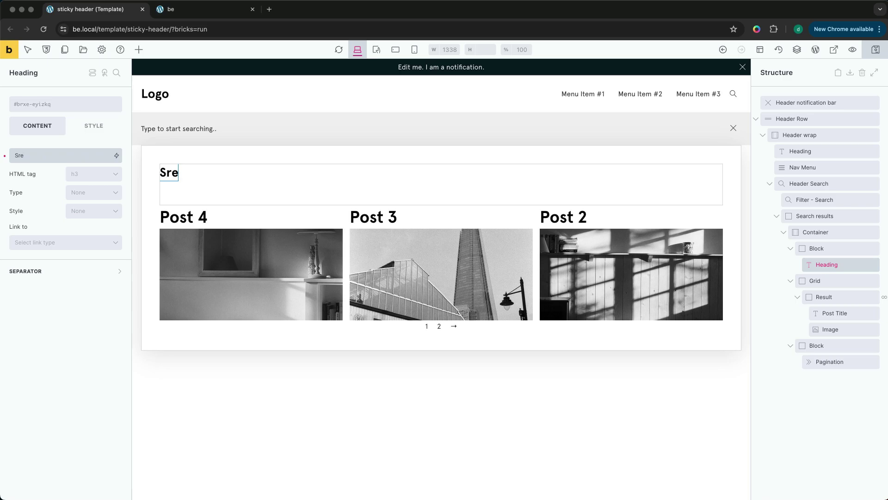
text(arch resu)
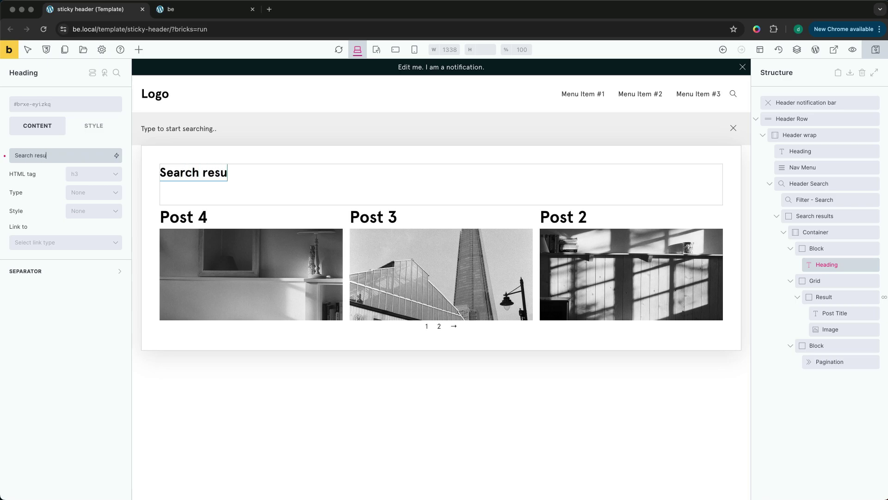
text(lts)
- Make the heading an h4 and add a Filter - Select element to its block
click(121, 180)
click(99, 232)
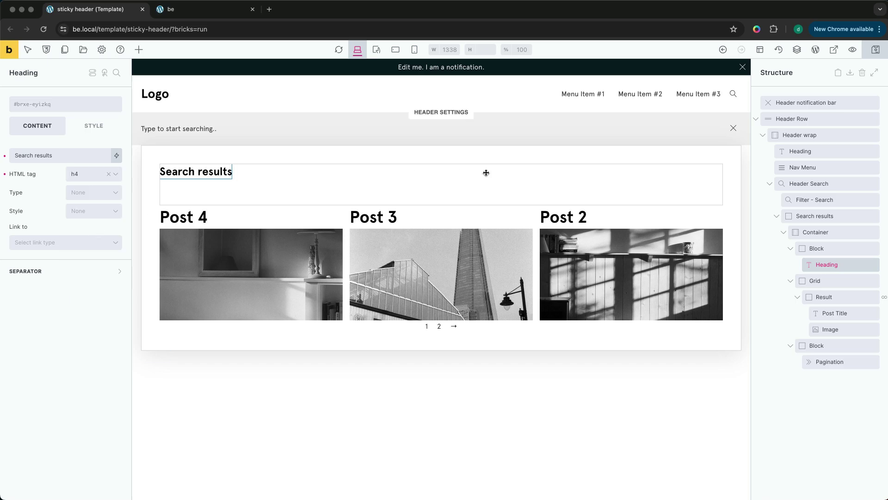
click(856, 245)
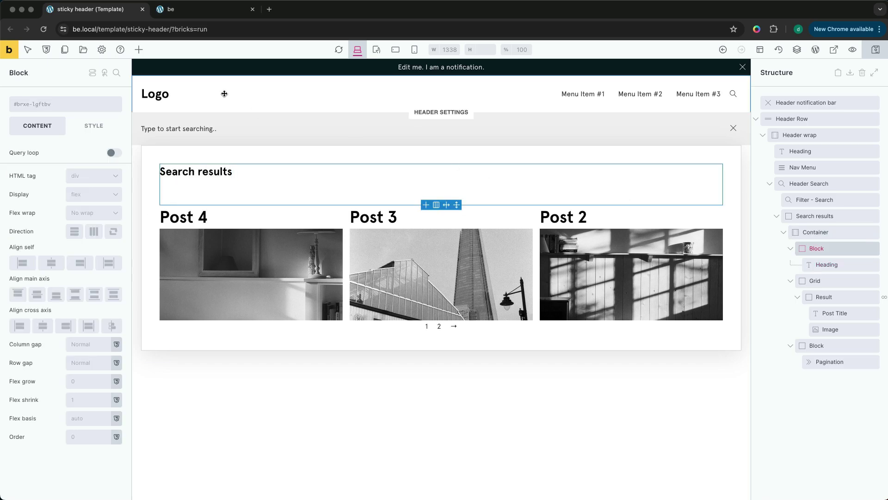
click(144, 52)
text(filt)
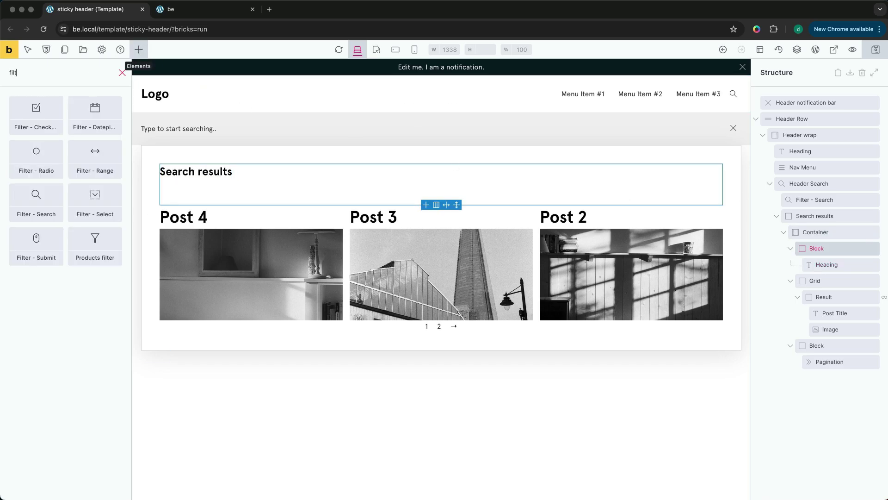
click(95, 200)
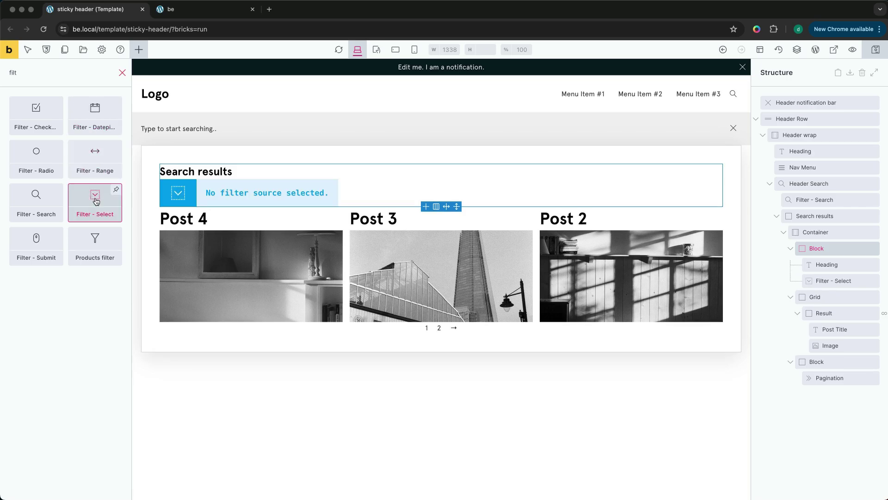
- Point the filter at the Result query, with options from the Categories (Post) taxonomy
click(245, 184)
click(104, 158)
click(92, 170)
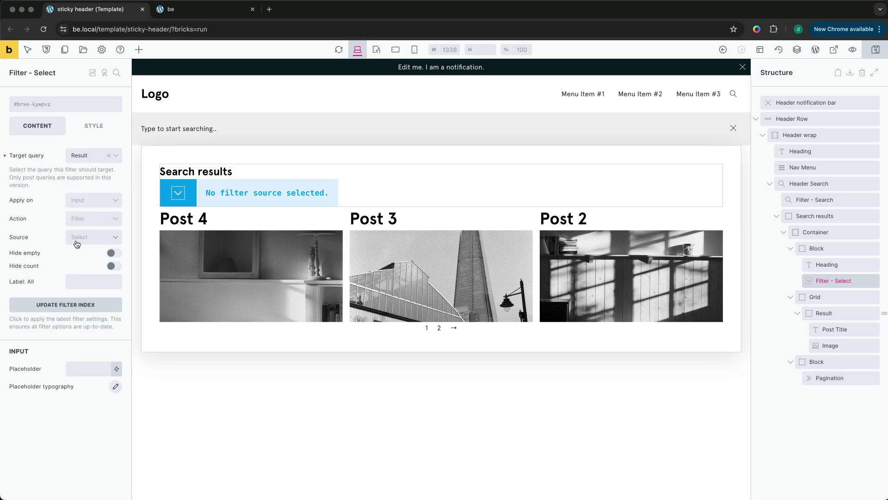
click(89, 240)
click(89, 251)
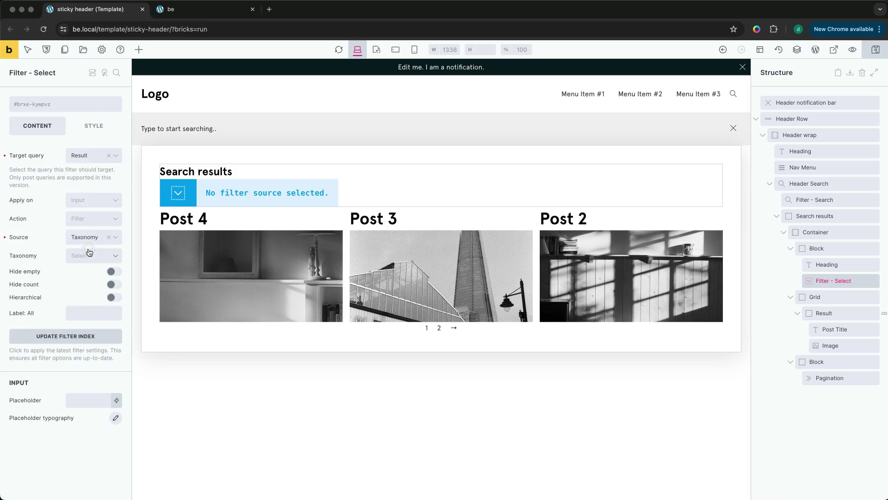
click(90, 253)
click(90, 270)
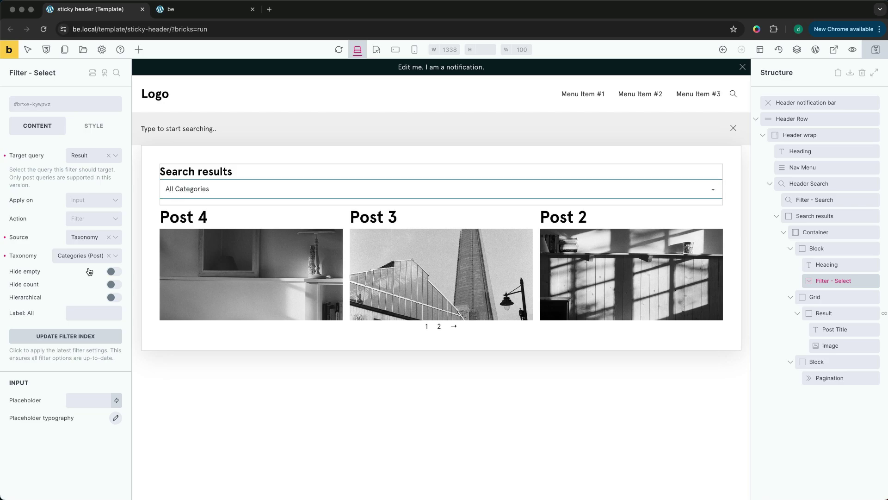
click(262, 195)
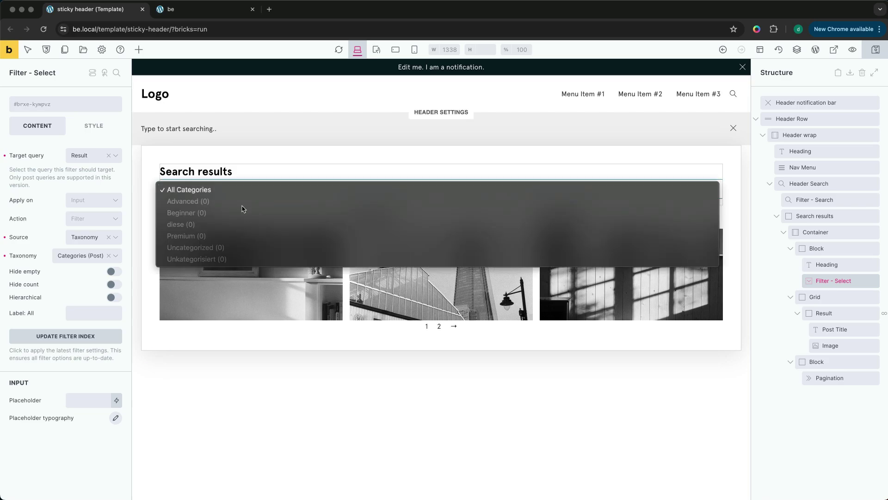
click(244, 175)
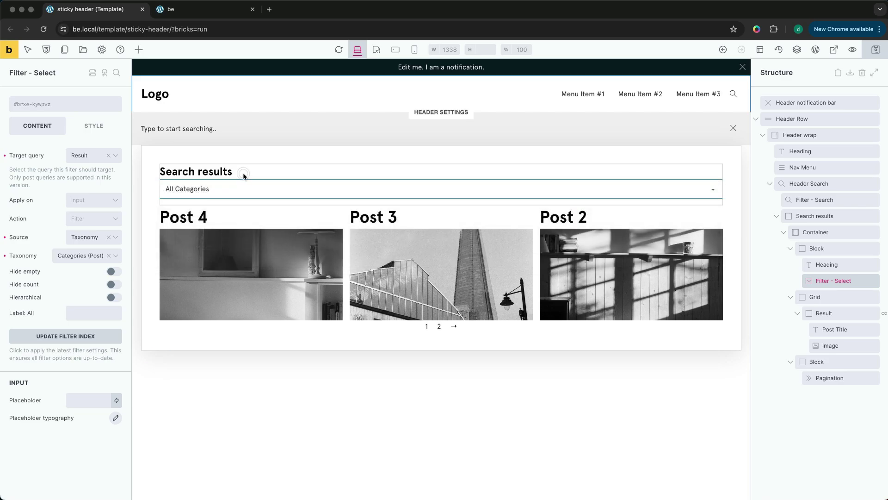
- Display the heading block as a grid with 4fr 1fr columns, checking the dropdown beside the heading
click(814, 248)
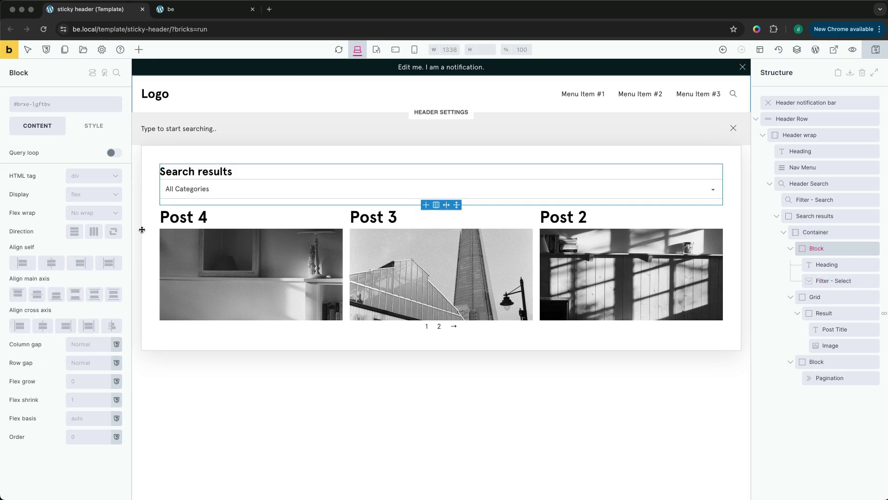
click(102, 201)
click(92, 238)
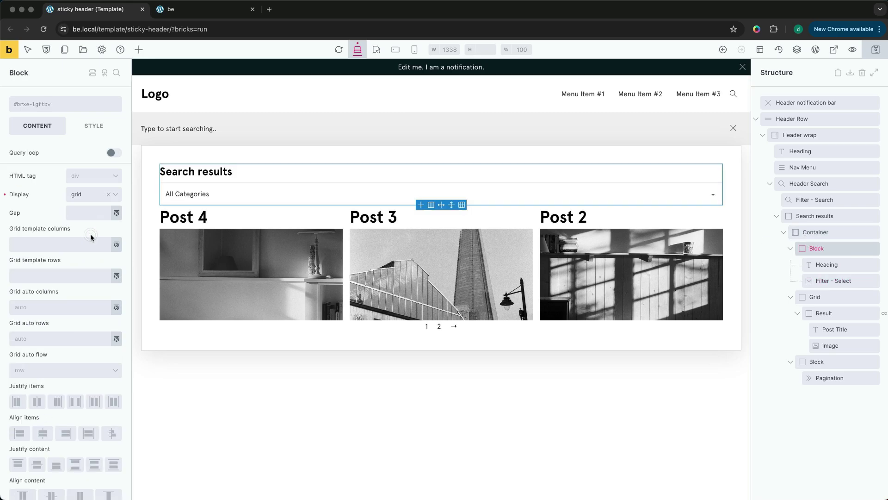
click(82, 244)
text(4fr 1fr)
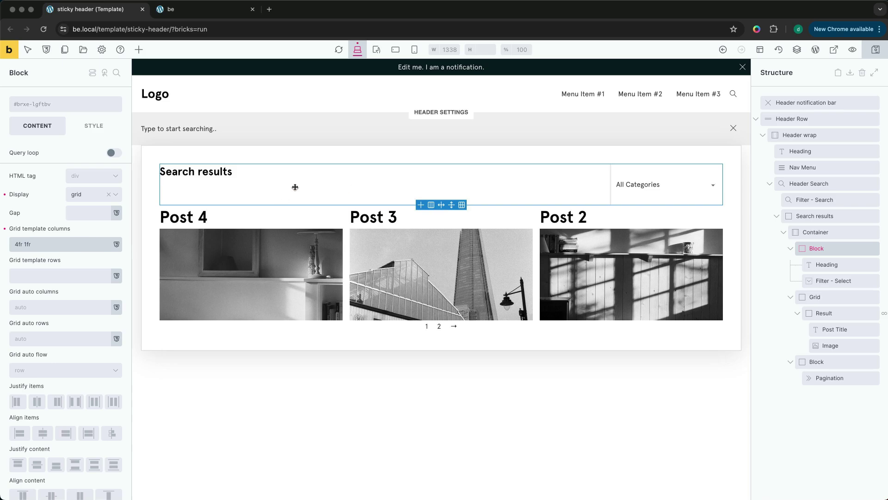
click(224, 175)
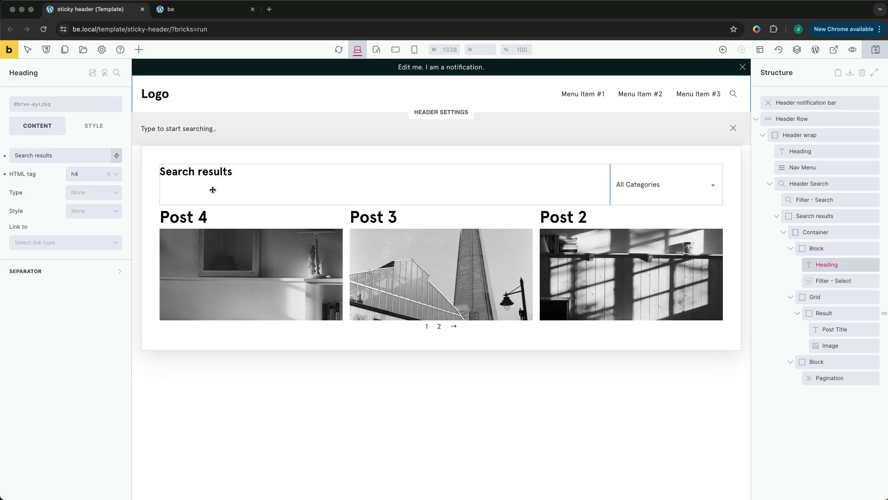
click(620, 186)
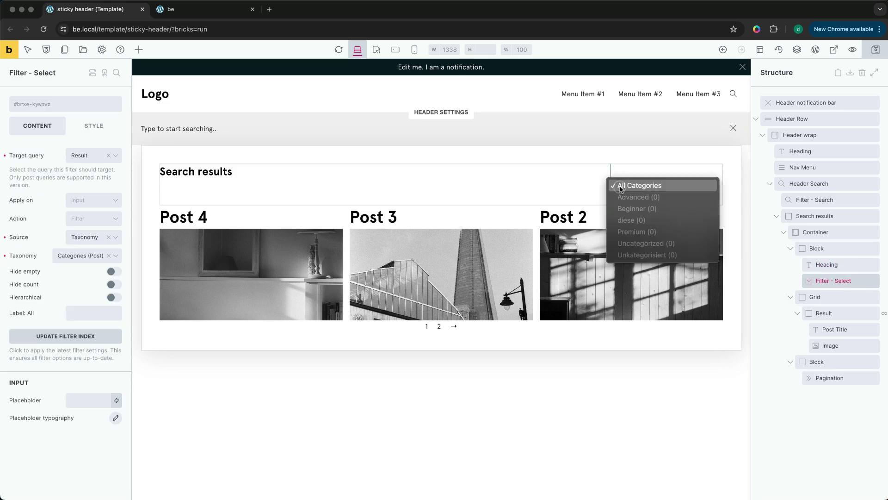
click(563, 186)
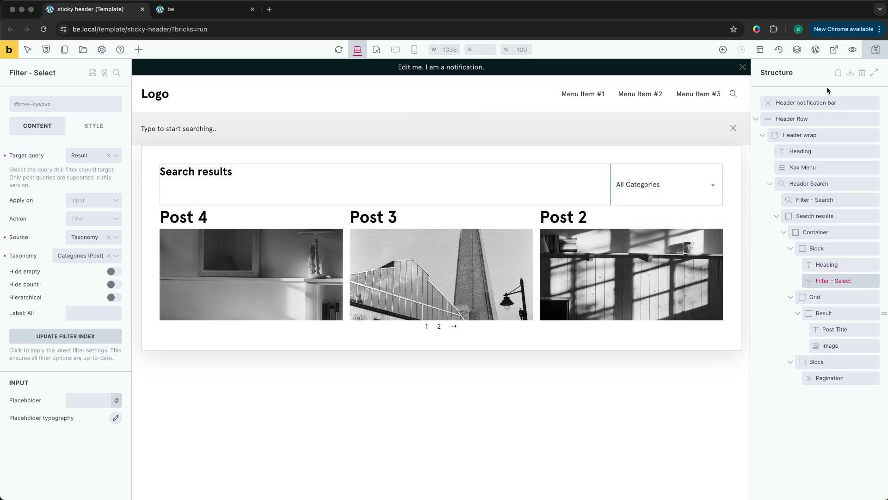
- Save the header template, reload be.local, and open the search overlay to preview the results
click(881, 53)
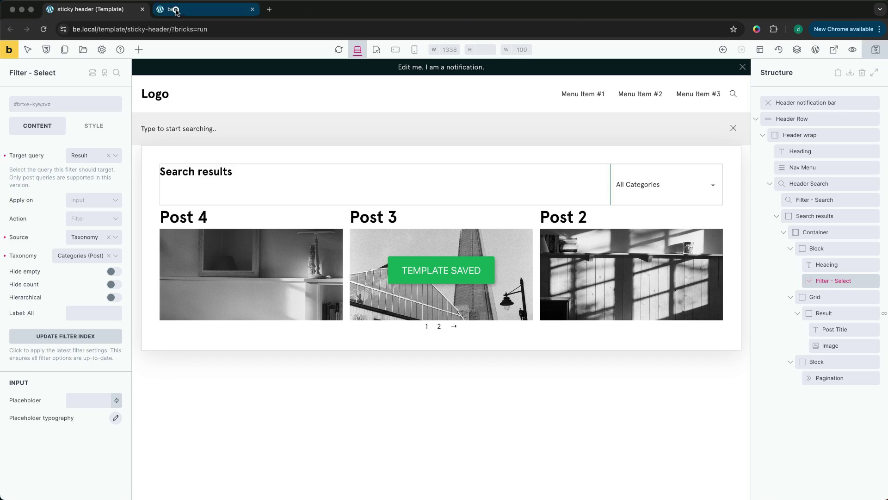
click(171, 9)
click(177, 27)
key(Return)
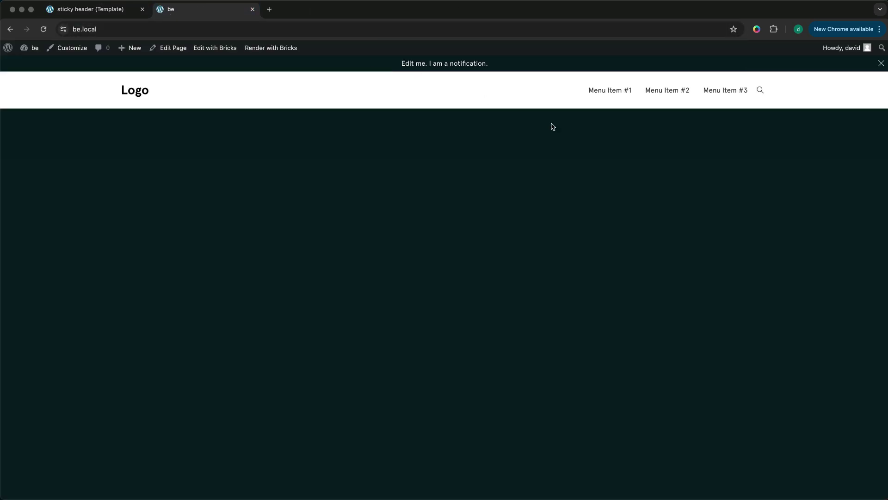
click(762, 91)
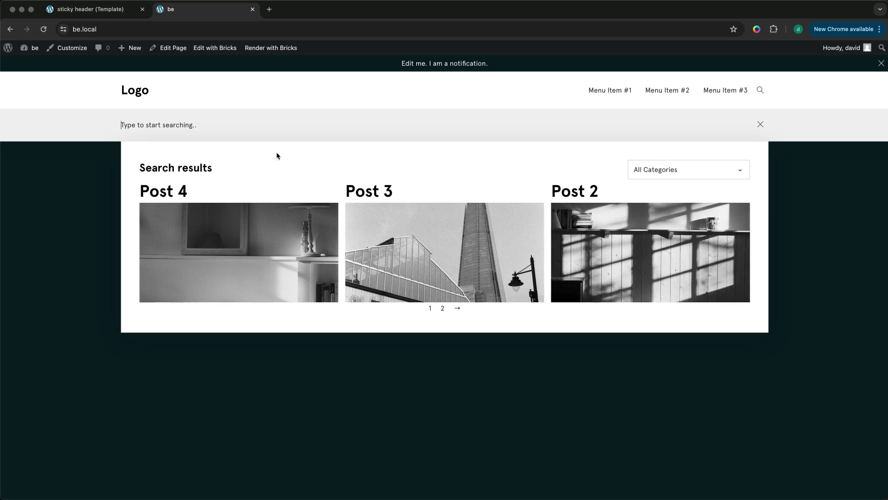
- Turn live search back on in the Result element's query settings
click(118, 12)
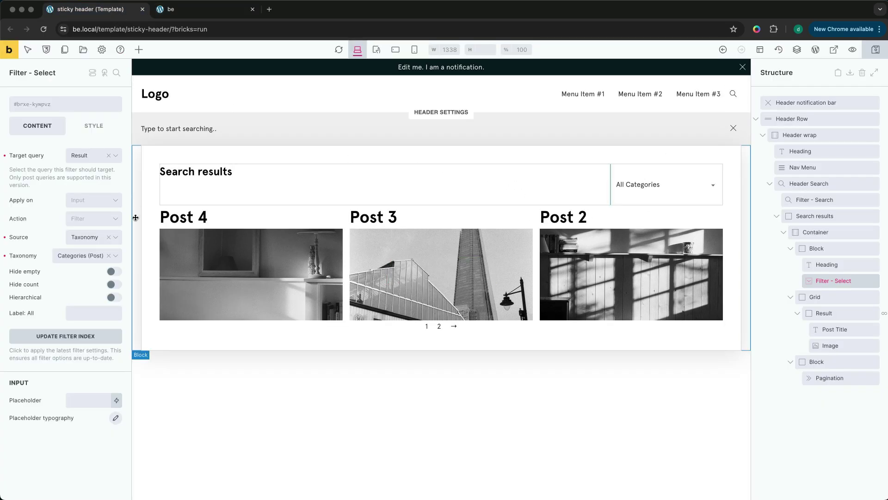
click(831, 317)
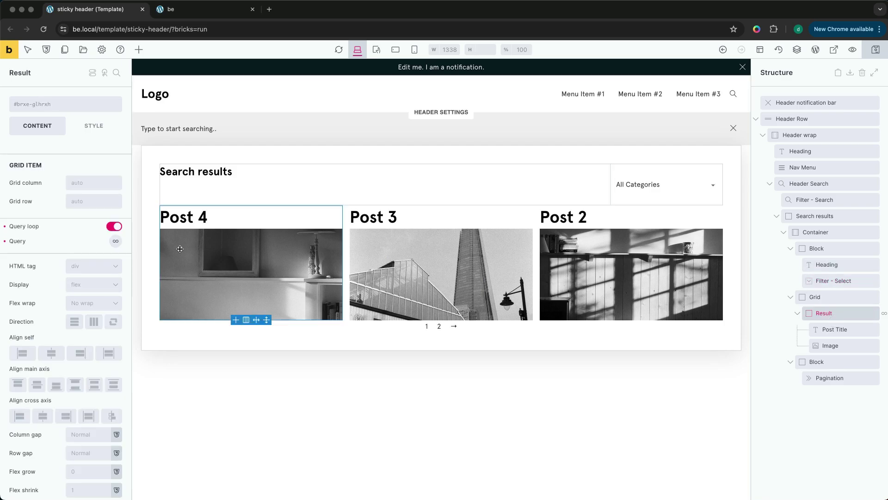
click(116, 241)
scroll(90, 289, down, 10)
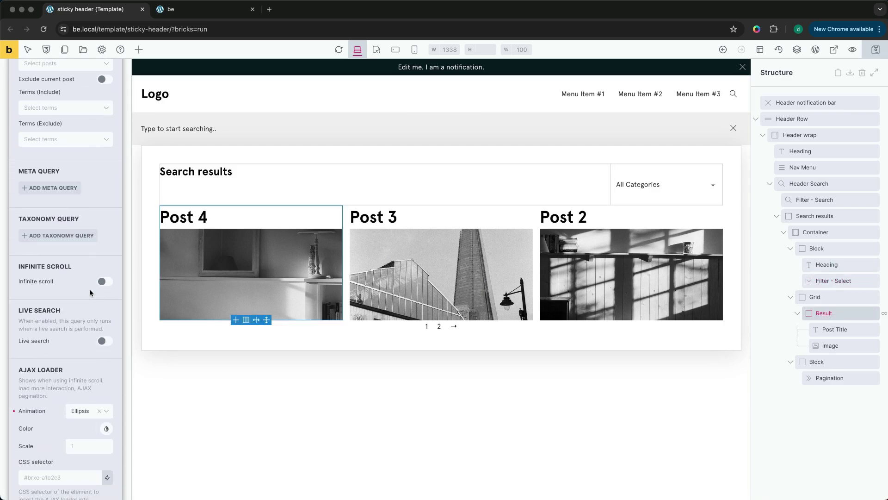
scroll(90, 289, down, 1)
click(105, 310)
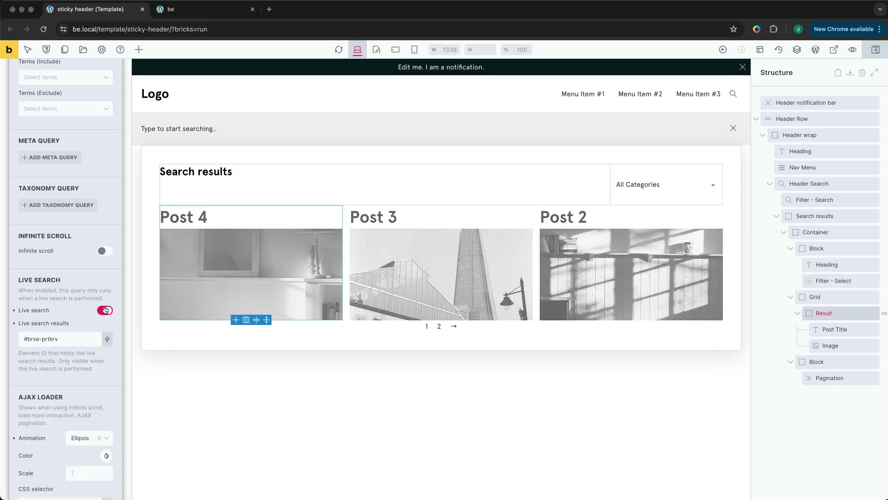
- Save the template and reload the live be.local page
click(870, 52)
click(207, 11)
click(205, 29)
key(Return)
- Search 'post', filter to Beginner then back to All Categories, and visit result pages 2 and 1
click(762, 91)
text(post)
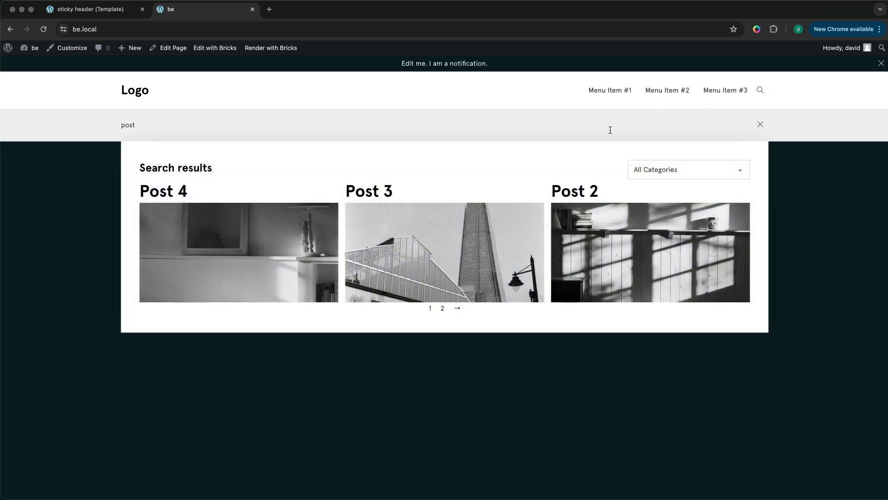
click(668, 169)
click(665, 191)
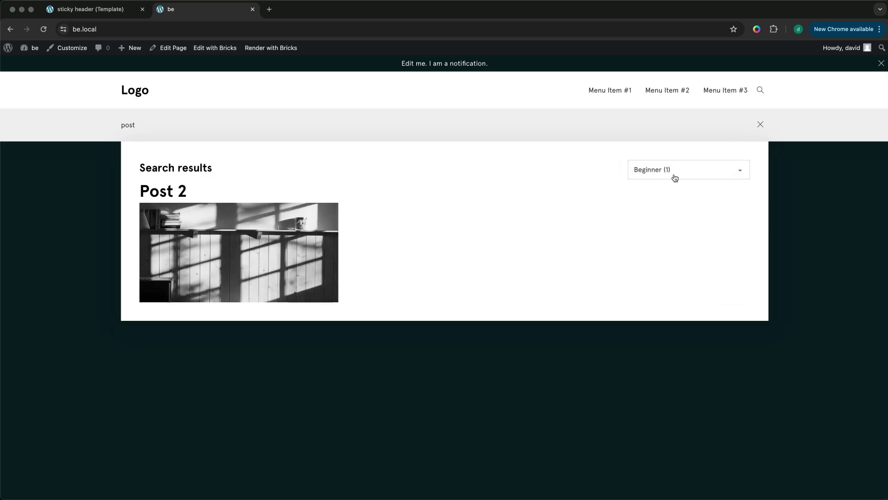
click(674, 176)
click(676, 152)
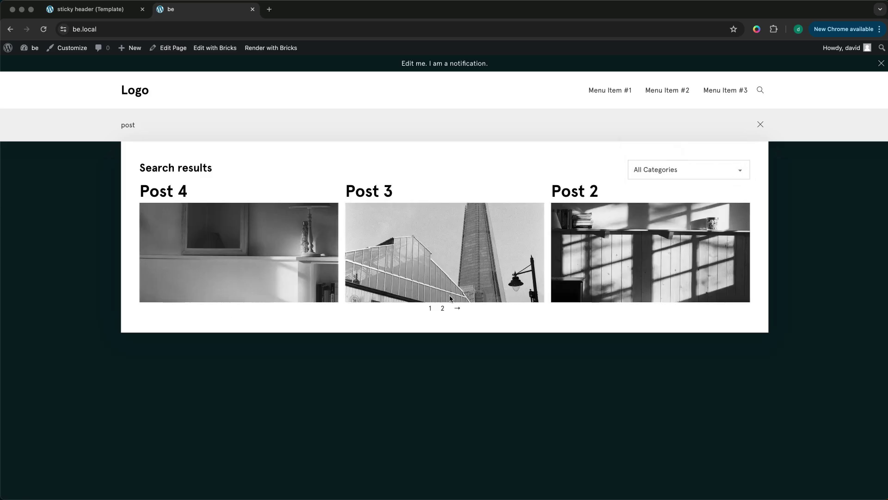
click(442, 308)
click(447, 308)
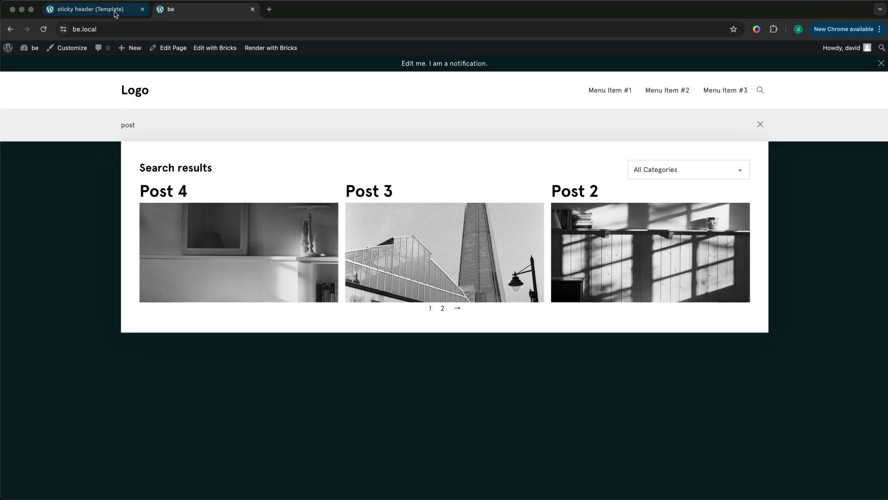
- Append the {search_term_filter} dynamic tag to the Search results heading, adding a colon inside it
click(91, 9)
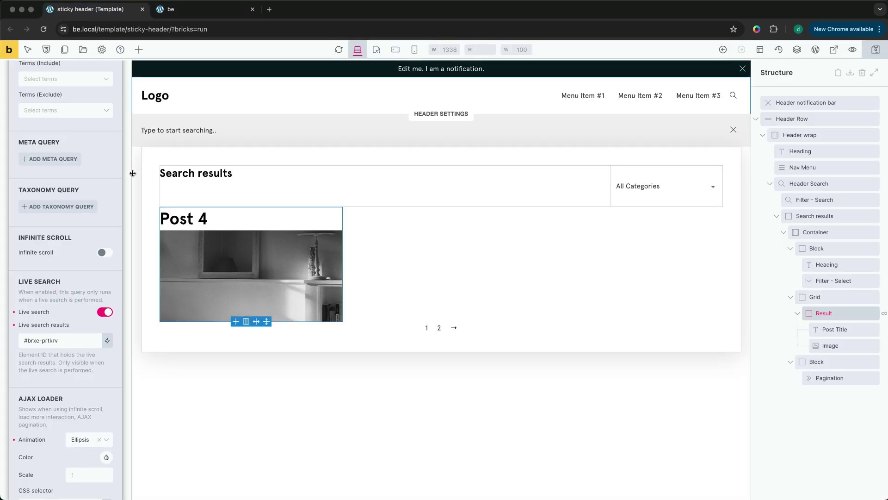
scroll(94, 171, up, 10)
click(70, 241)
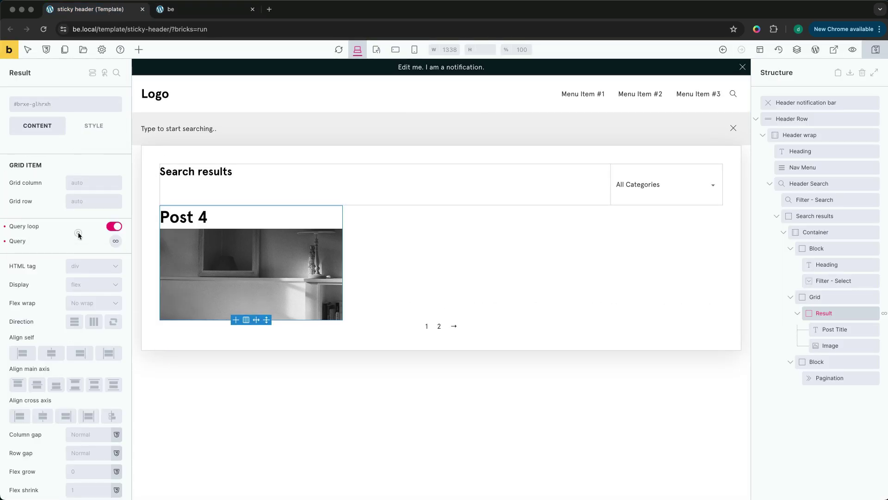
click(213, 172)
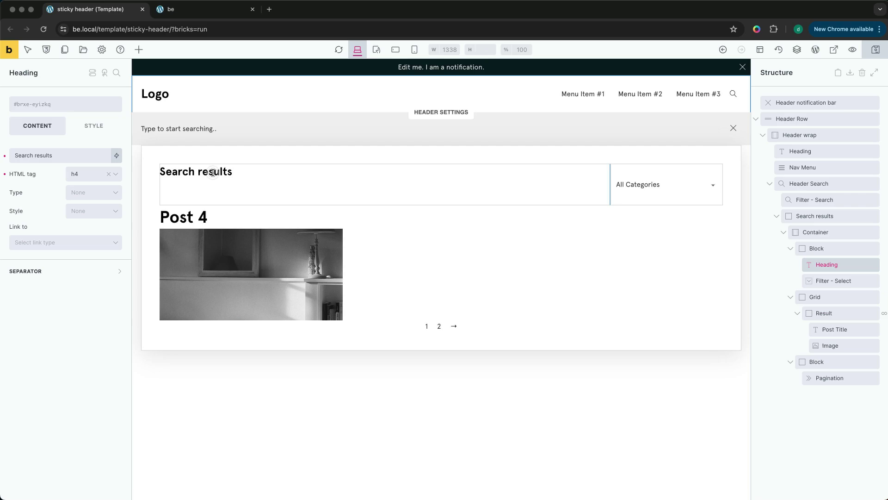
click(99, 156)
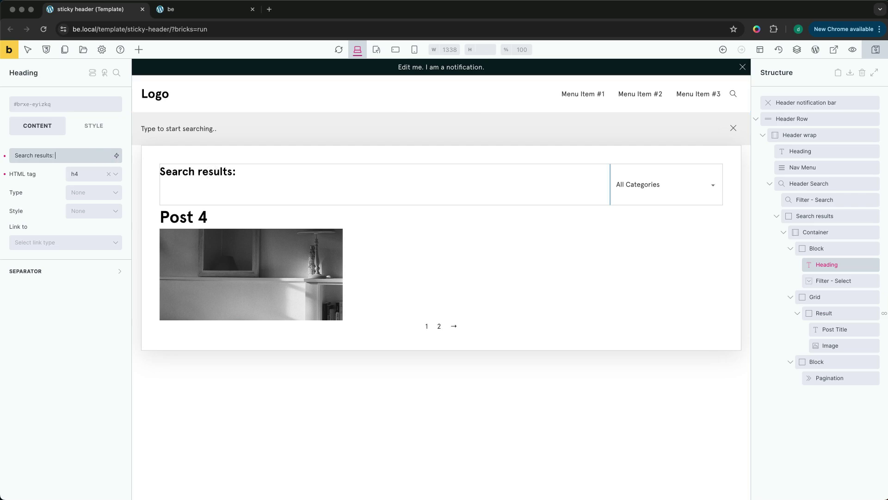
click(117, 155)
text(search)
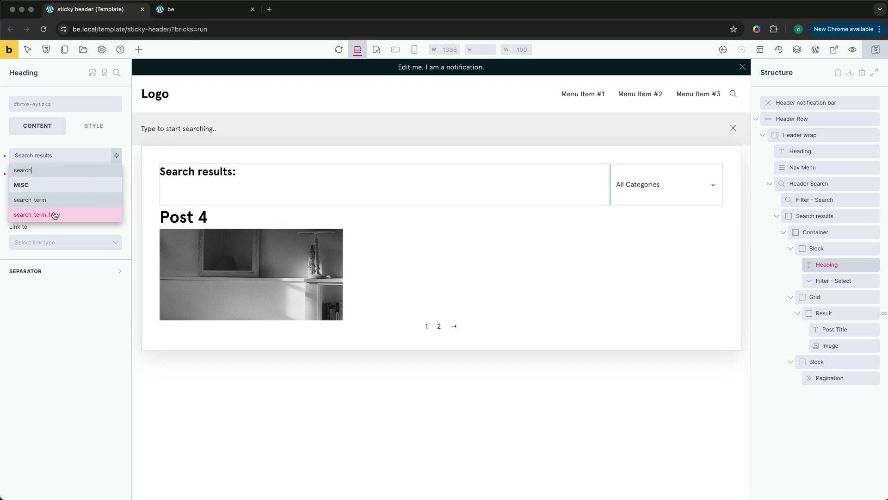
click(57, 214)
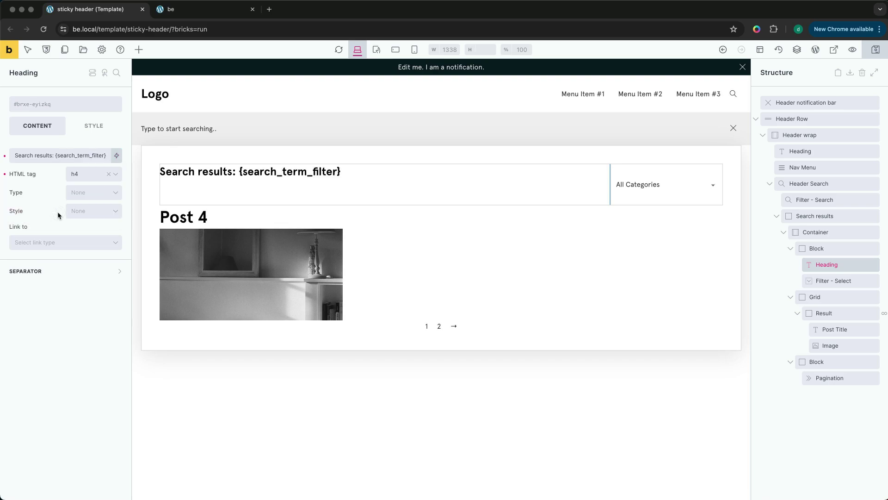
click(104, 156)
text(:)
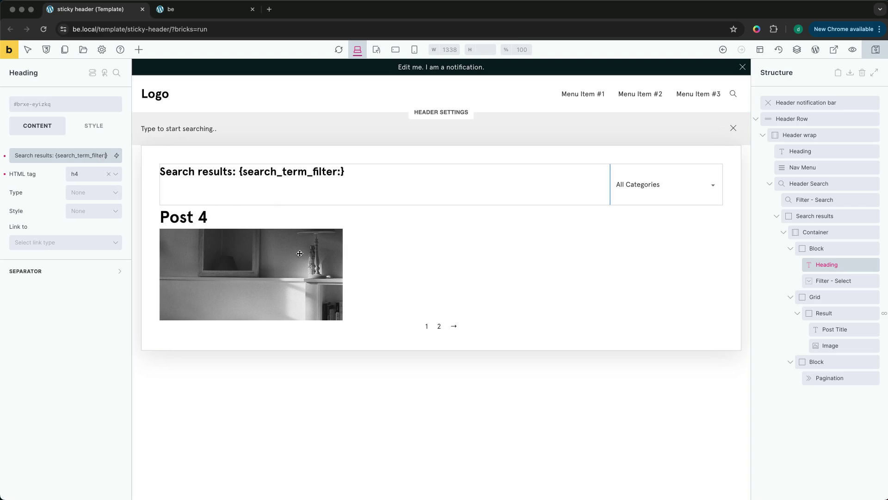
- Copy the Result element's ID glhrxh and paste it into the tag after the colon
click(824, 313)
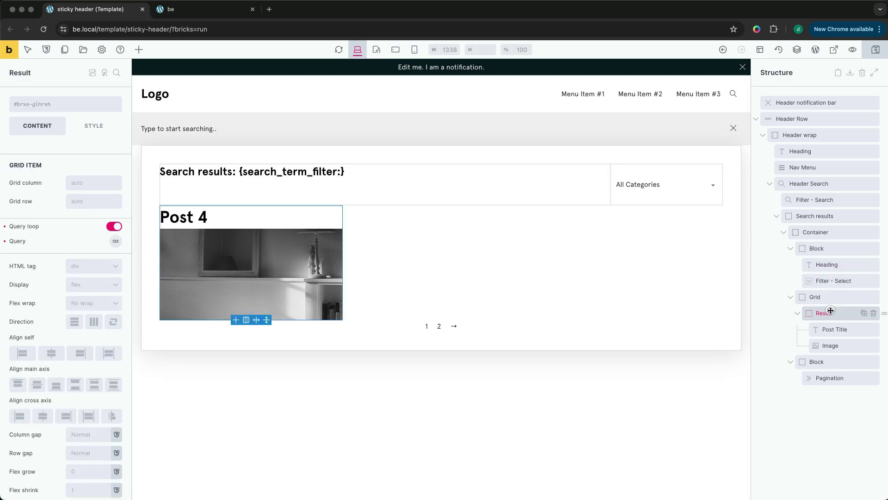
click(46, 105)
double_click(46, 104)
key(ctrl+c)
click(199, 172)
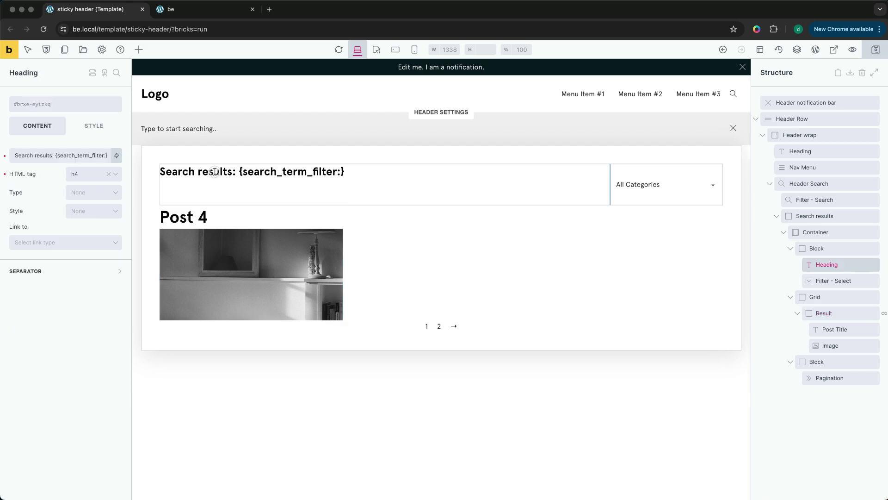
click(106, 157)
key(ctrl+v)
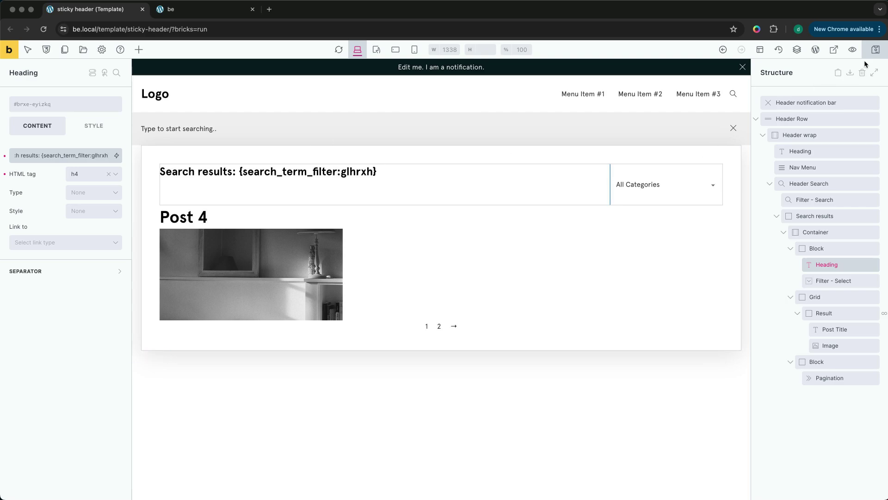
- Save the template and reload the live be.local page
click(876, 50)
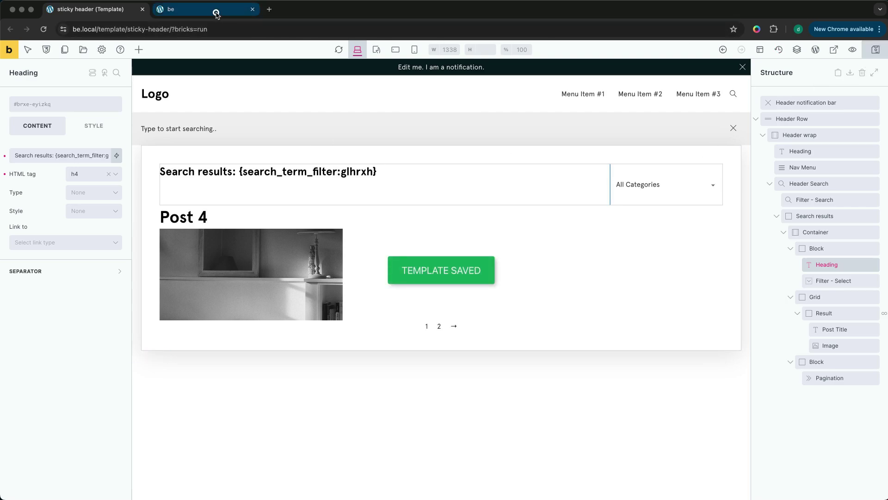
click(217, 10)
click(212, 26)
key(Return)
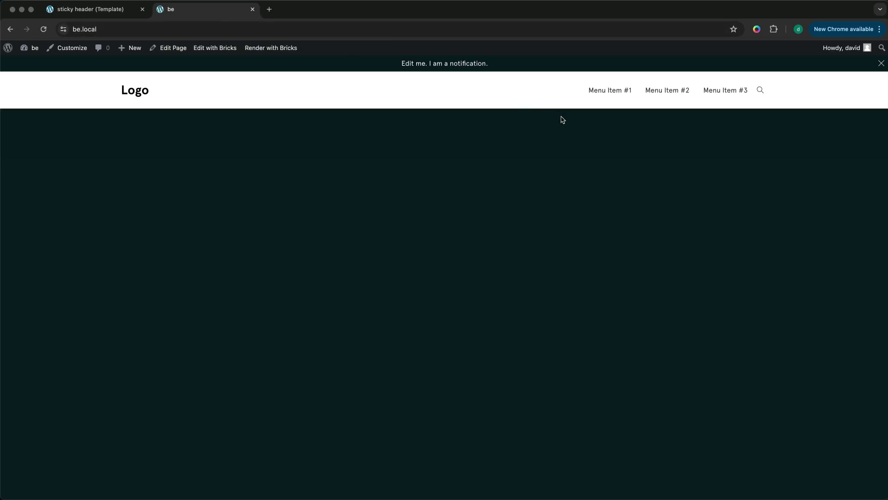
- Search for 'post' and switch between result pages 2 and 1
click(759, 91)
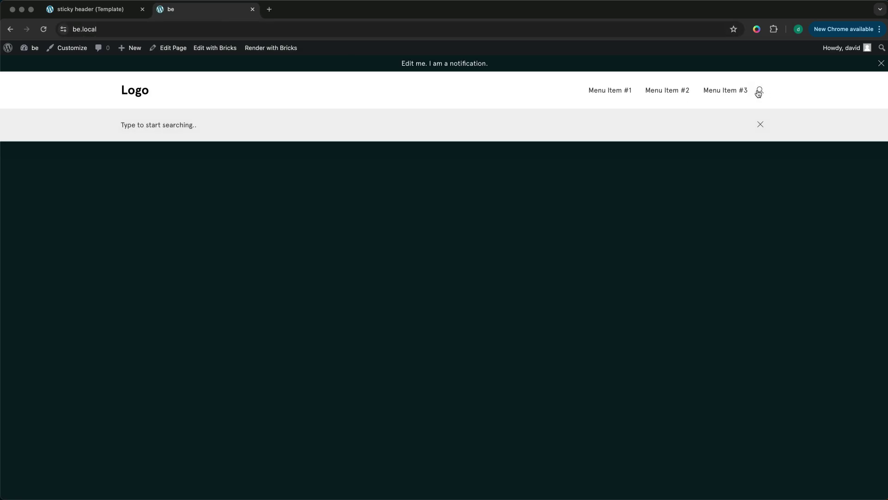
text(post)
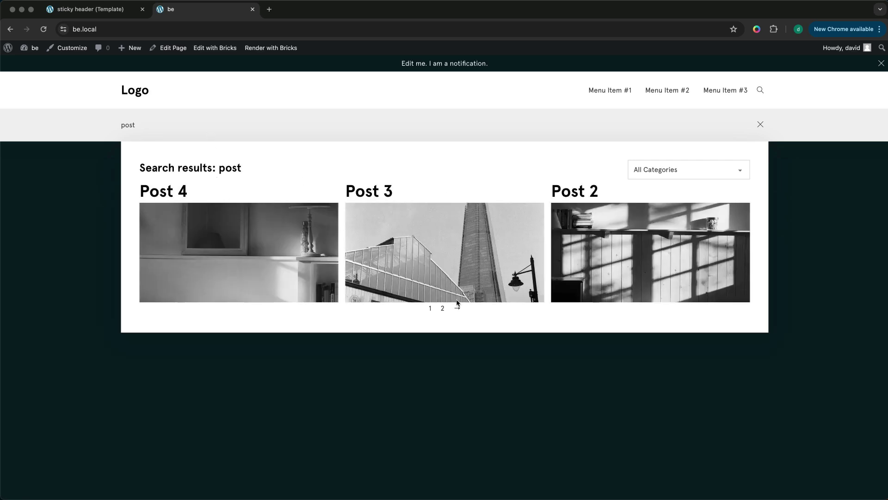
click(444, 309)
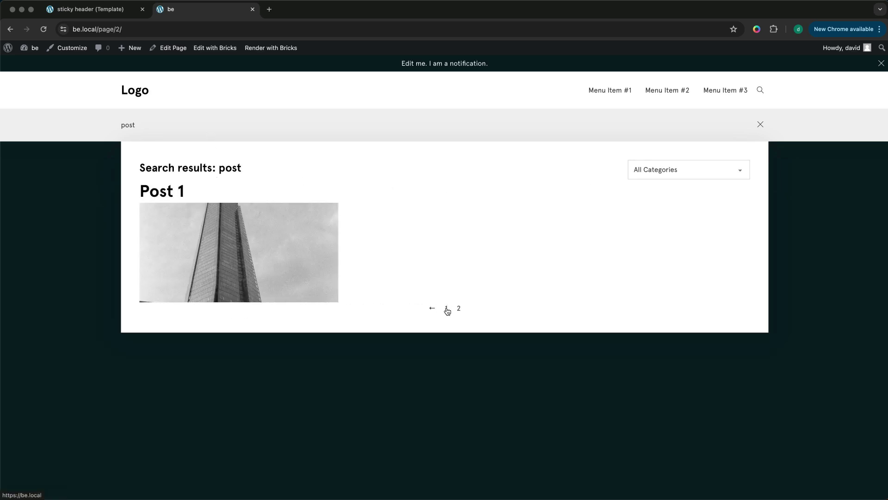
click(448, 309)
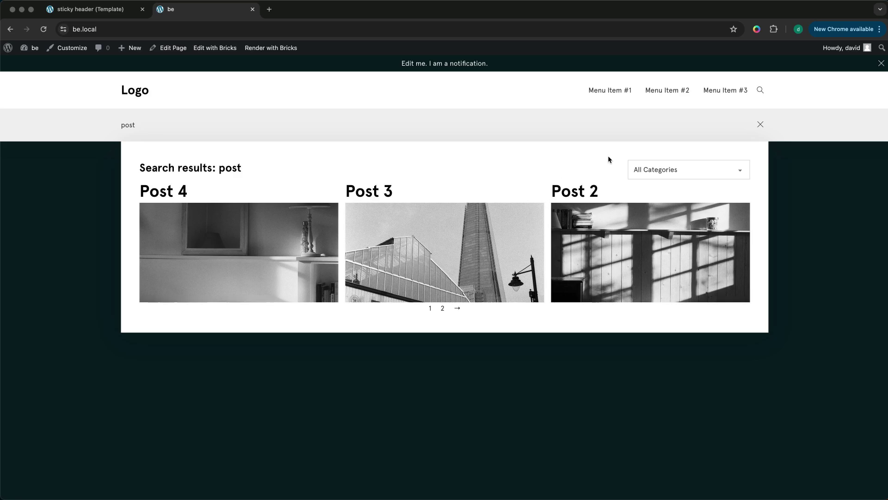